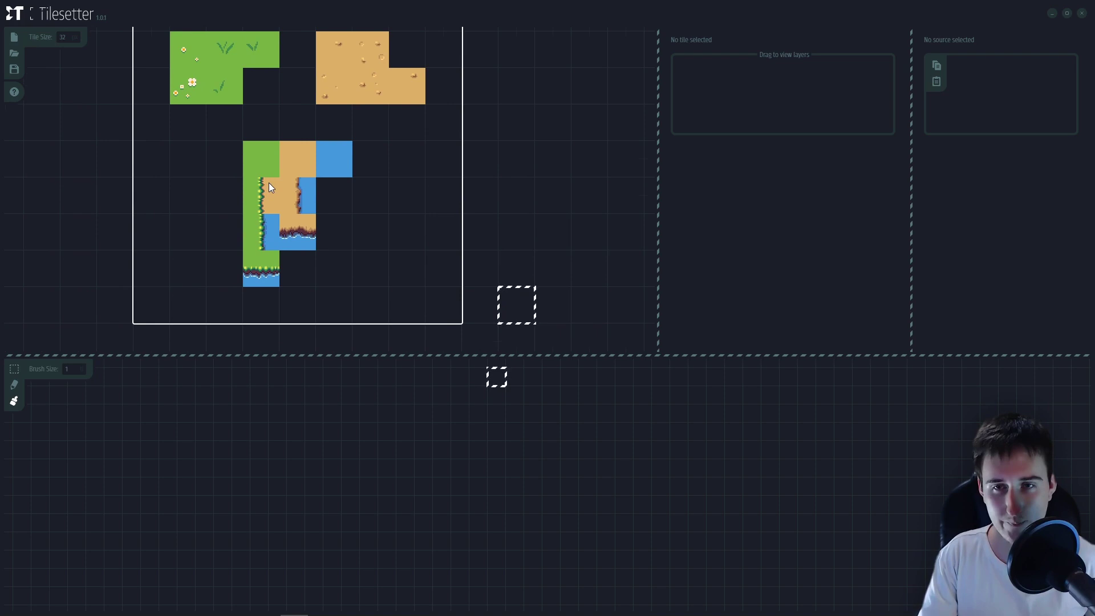
- Place the plain grass base tile from the source image on the empty grid below it
scroll(268, 182, "down", 1)
left_click_drag(269, 182, 249, 172)
scroll(246, 159, "up", 1)
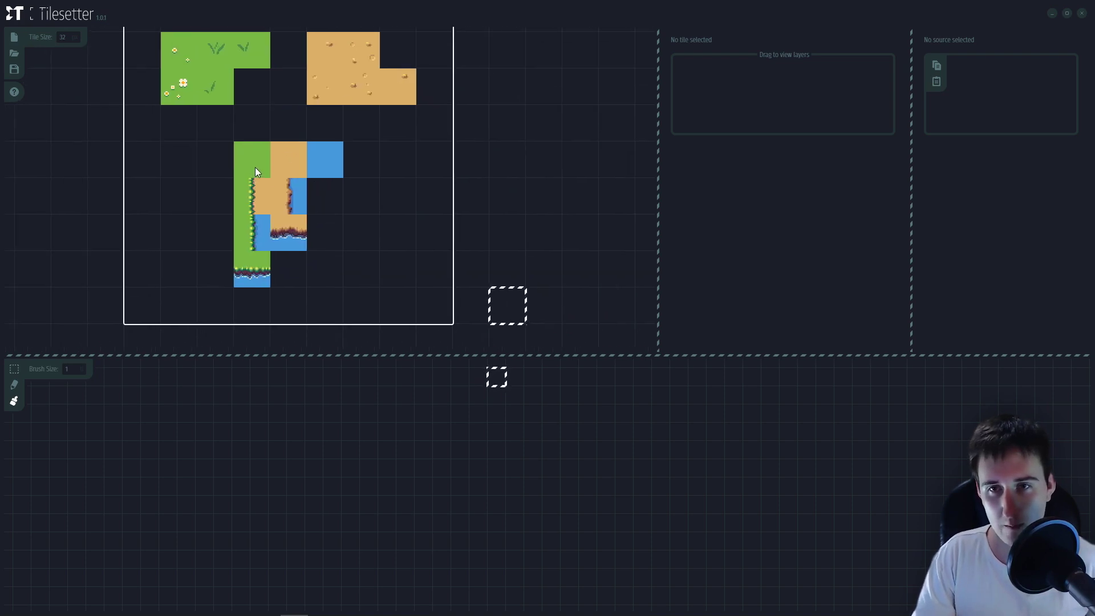
left_click(255, 168)
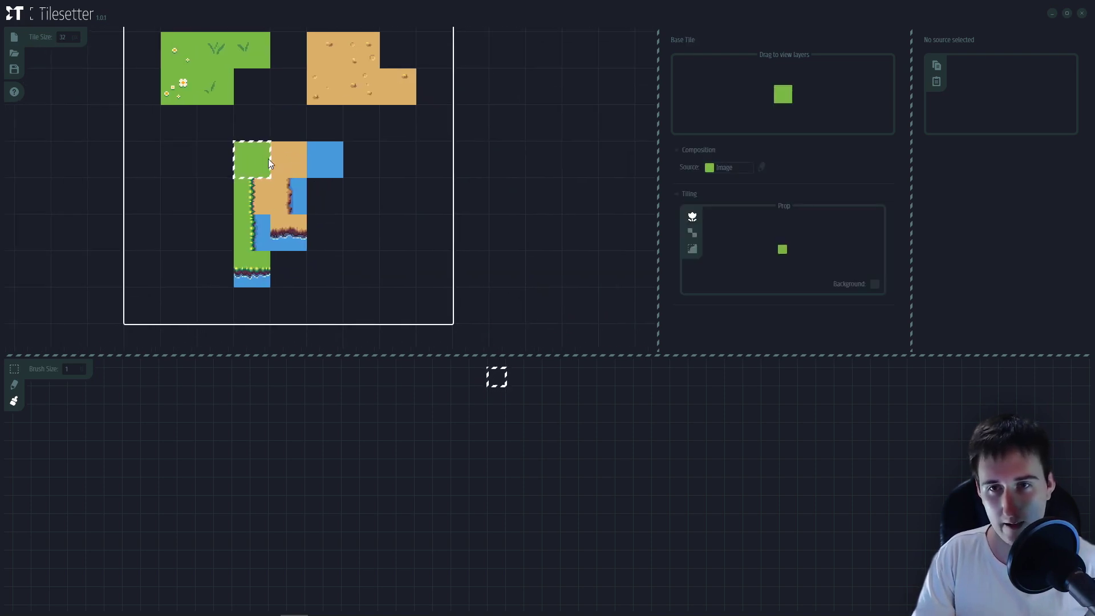
scroll(335, 196, "down", 2)
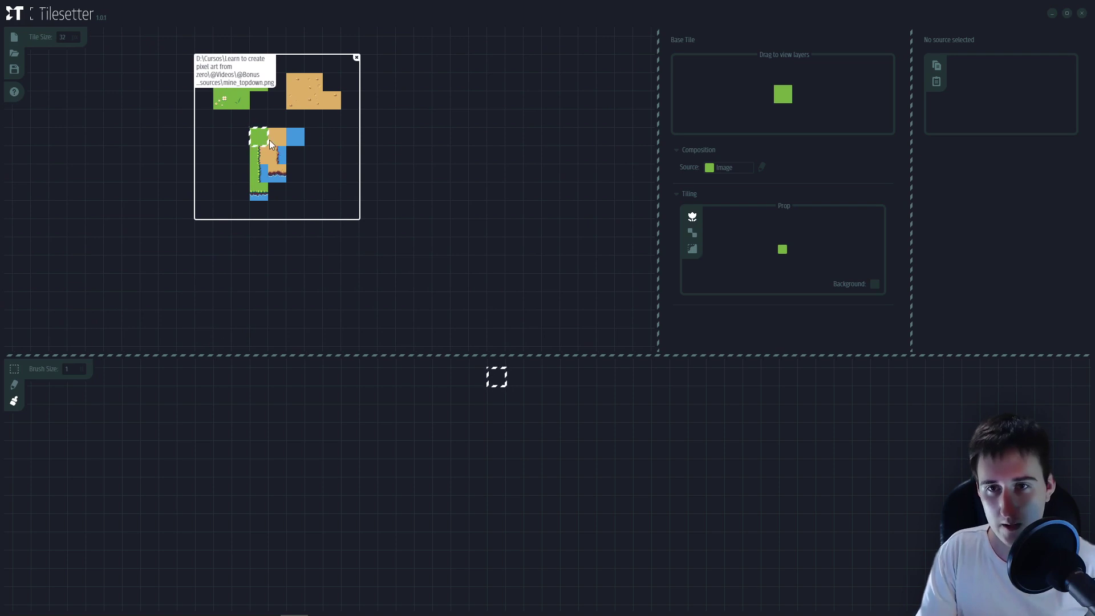
left_click(261, 324)
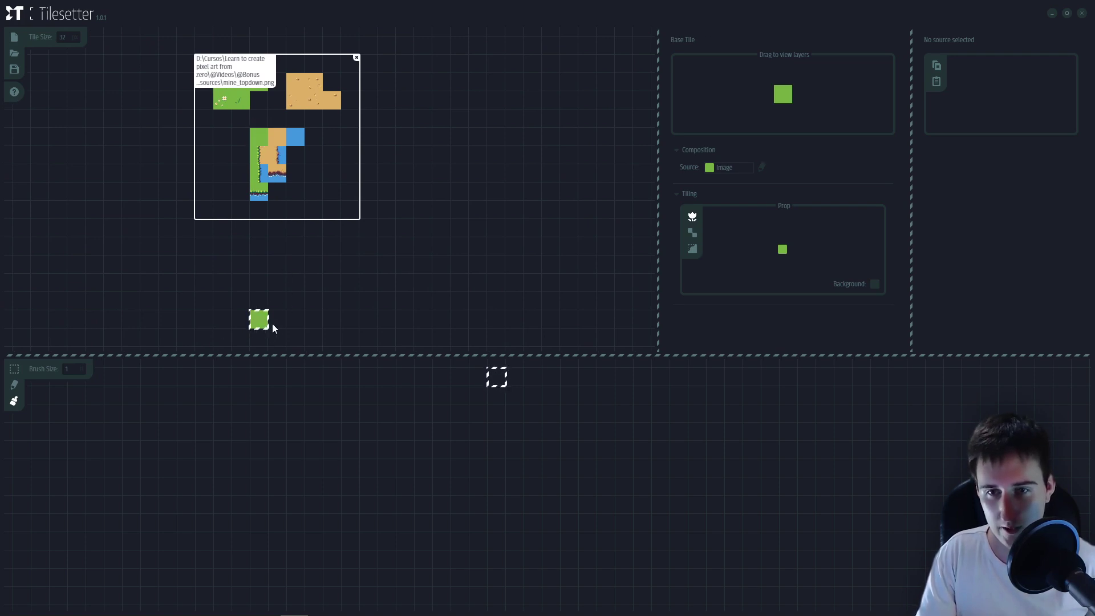
- Place the plain sand base tile from the source image directly beside the grass tile
left_click(282, 116)
left_click(282, 302)
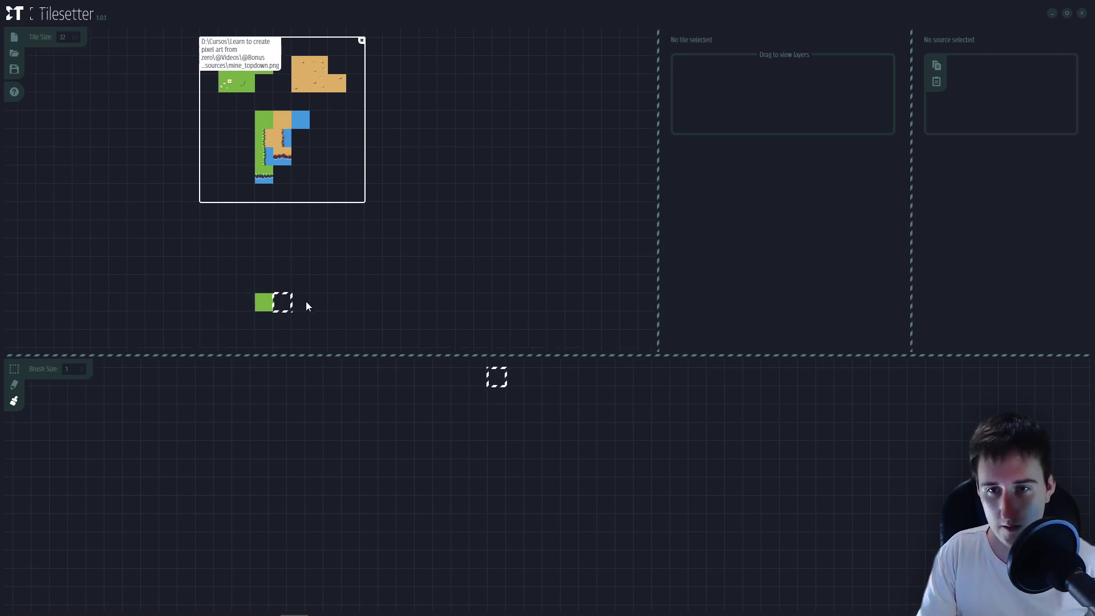
left_click(358, 251)
scroll(377, 251, "up", 1)
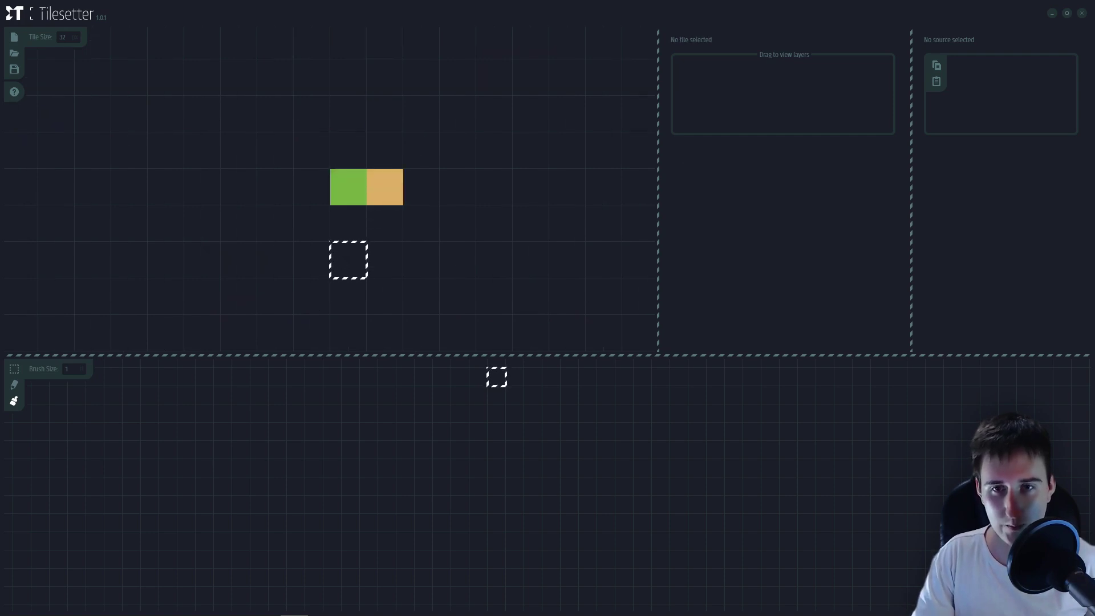
- Build Wang borders from the adjacent grass and sand base tiles
left_click_drag(377, 251, 367, 272)
left_click_drag(339, 211, 374, 212)
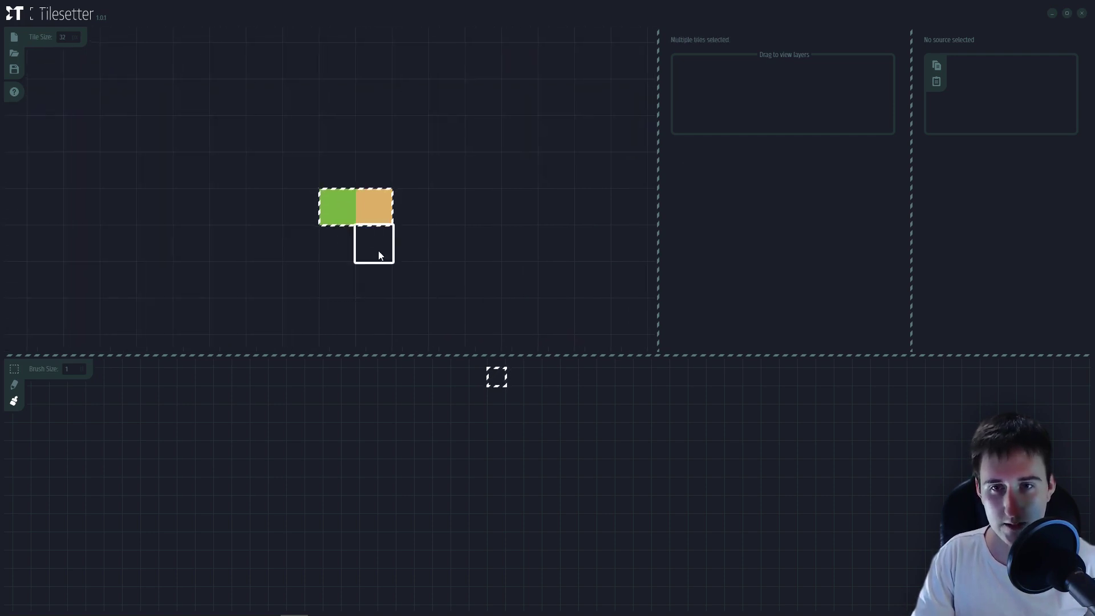
left_click(342, 221)
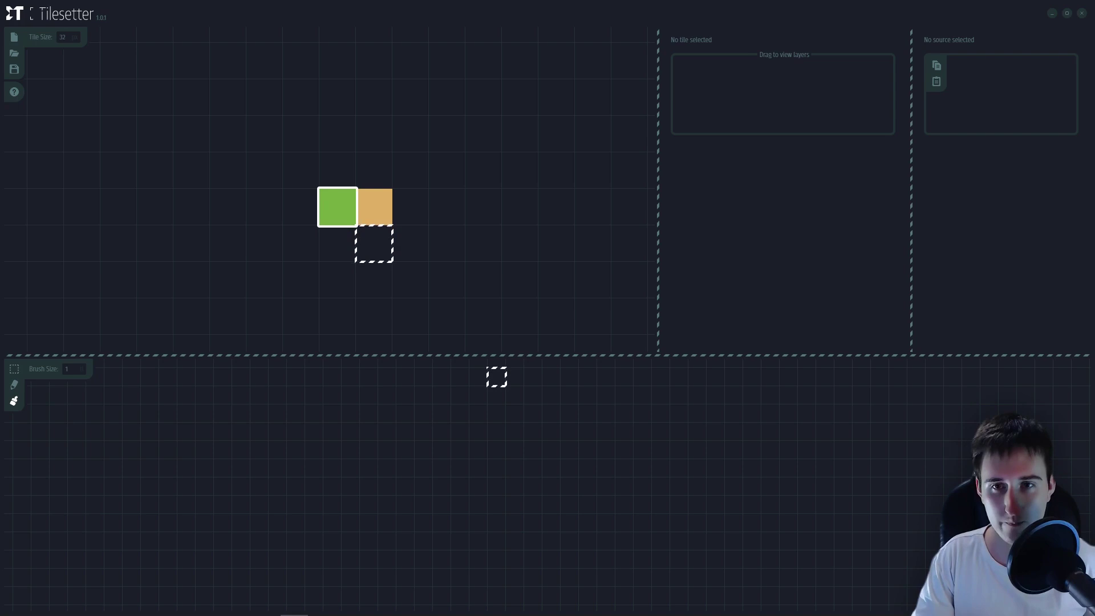
left_click_drag(342, 220, 359, 215)
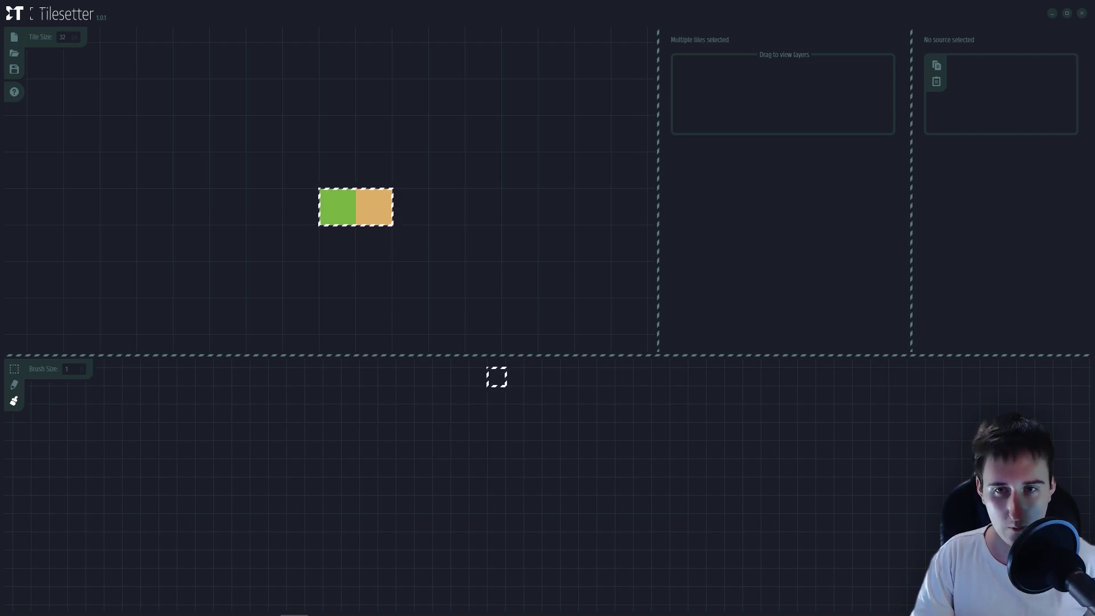
right_click(372, 200)
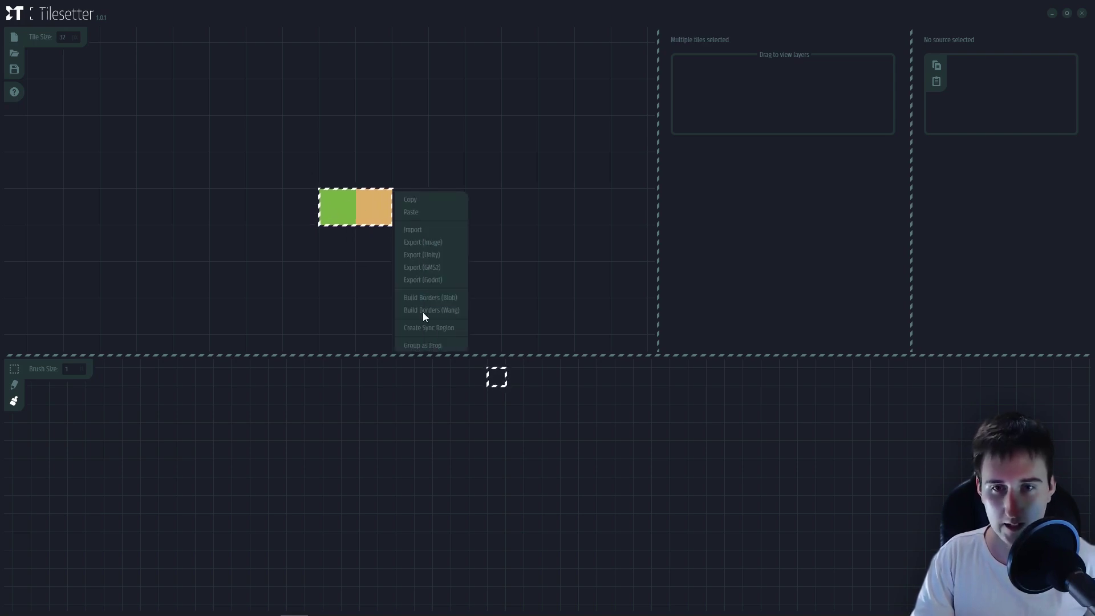
left_click(452, 311)
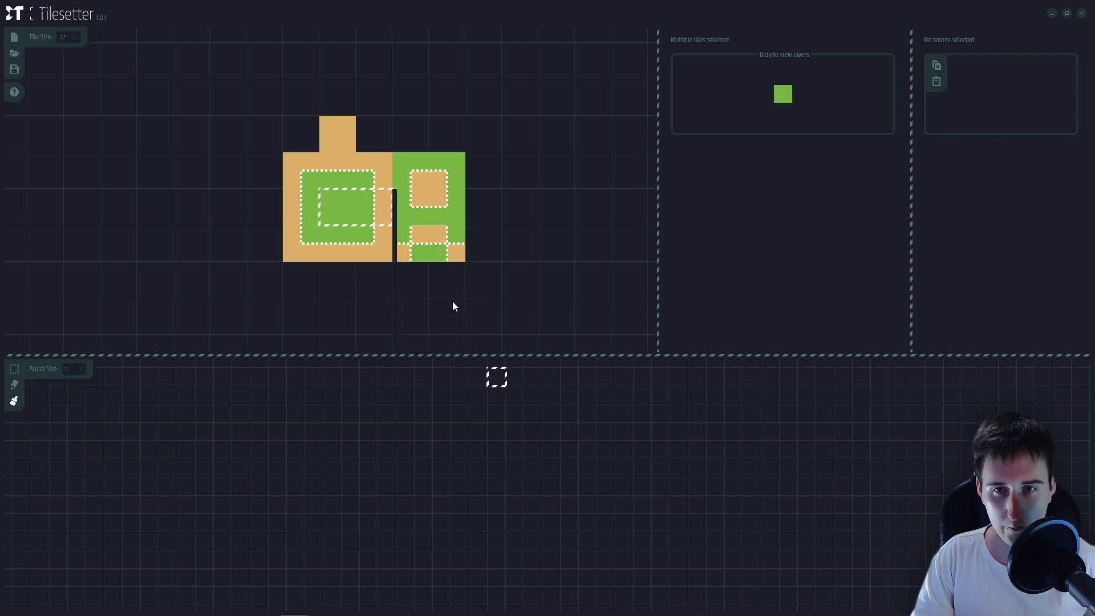
left_click(454, 292)
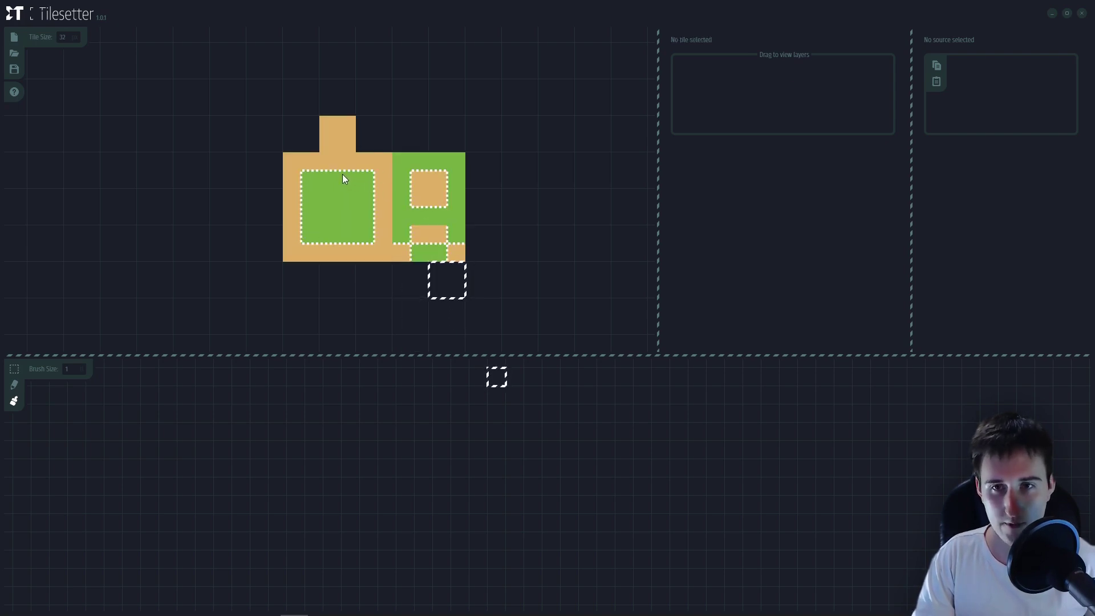
- Give the upper border tile of the grass square the grass-and-sand edge image as source, rotated to fit
left_click(345, 179)
scroll(445, 139, "down", 3)
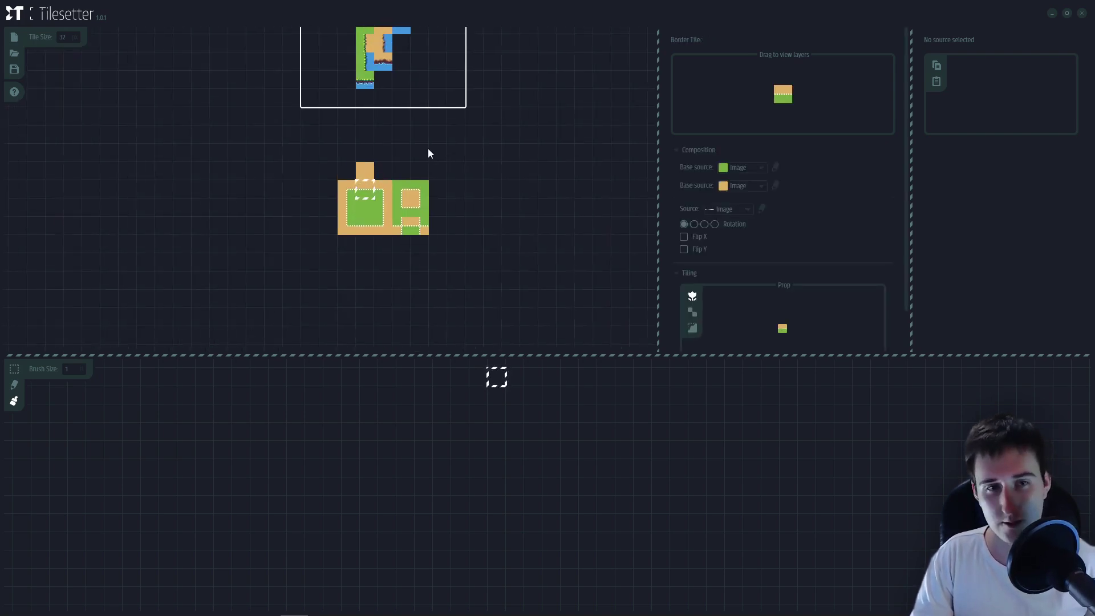
scroll(429, 153, "up", 2)
left_click(723, 210)
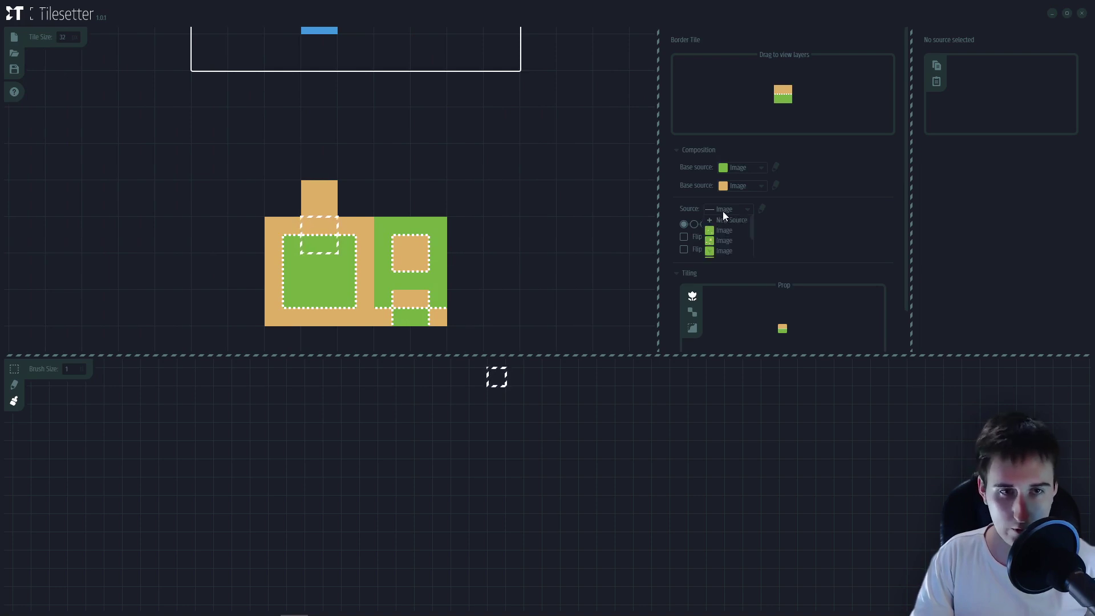
scroll(733, 229, "down", 1)
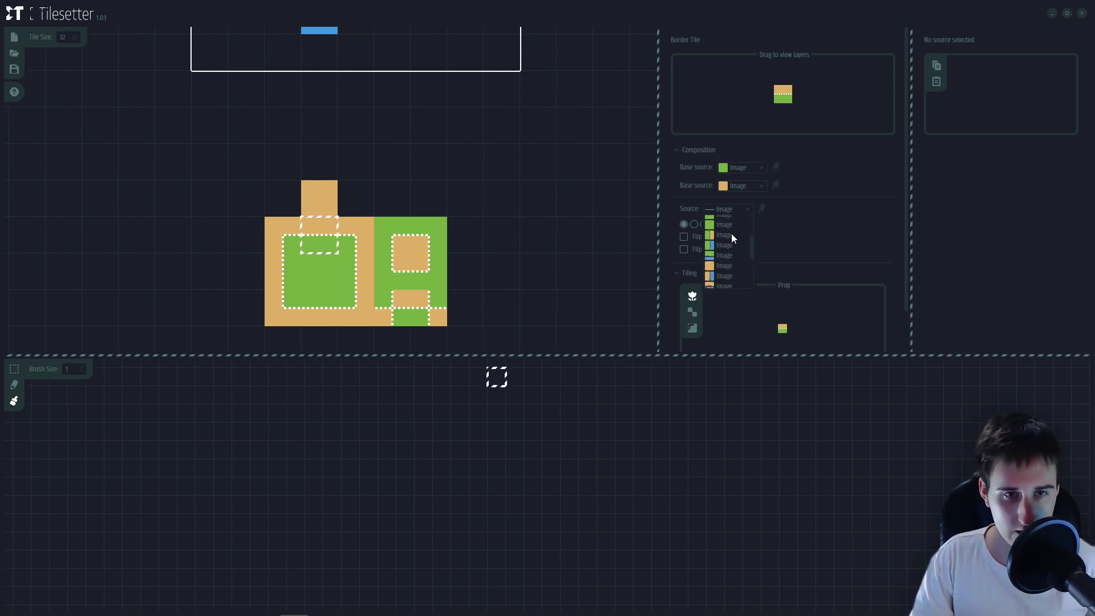
left_click(731, 234)
left_click(694, 223)
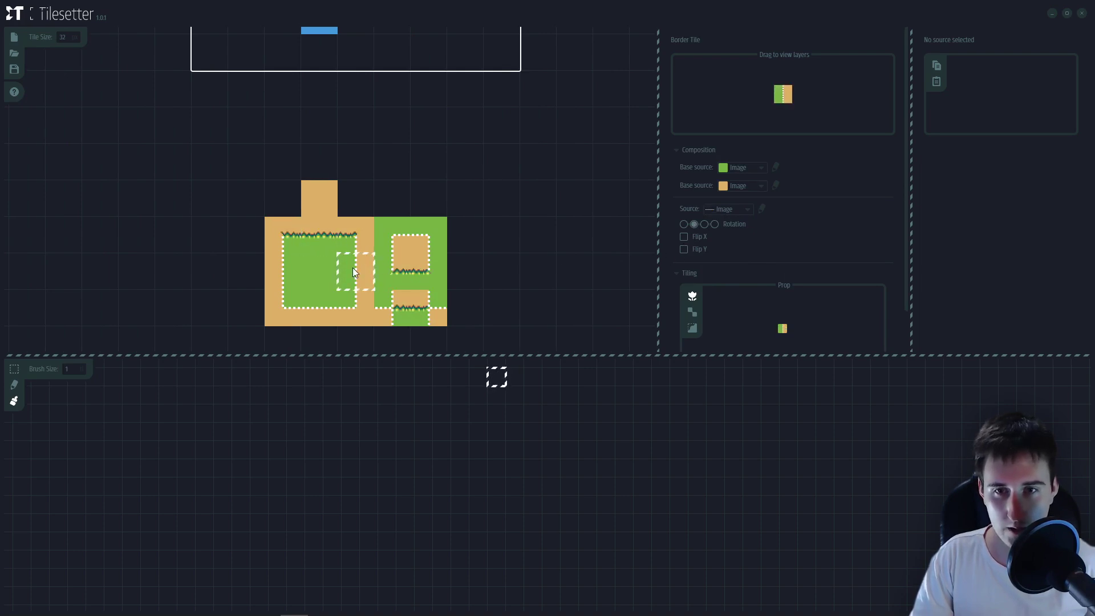
- Set the grass square's right-hand border tile to the grass-and-sand edge image with the first rotation option
left_click(744, 210)
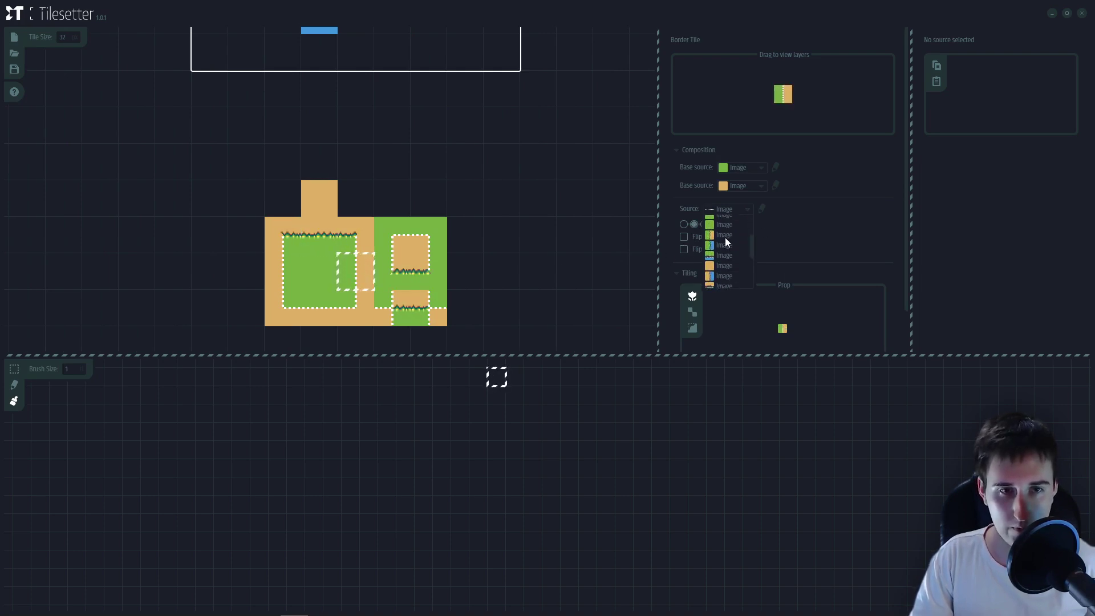
left_click(726, 241)
left_click(684, 224)
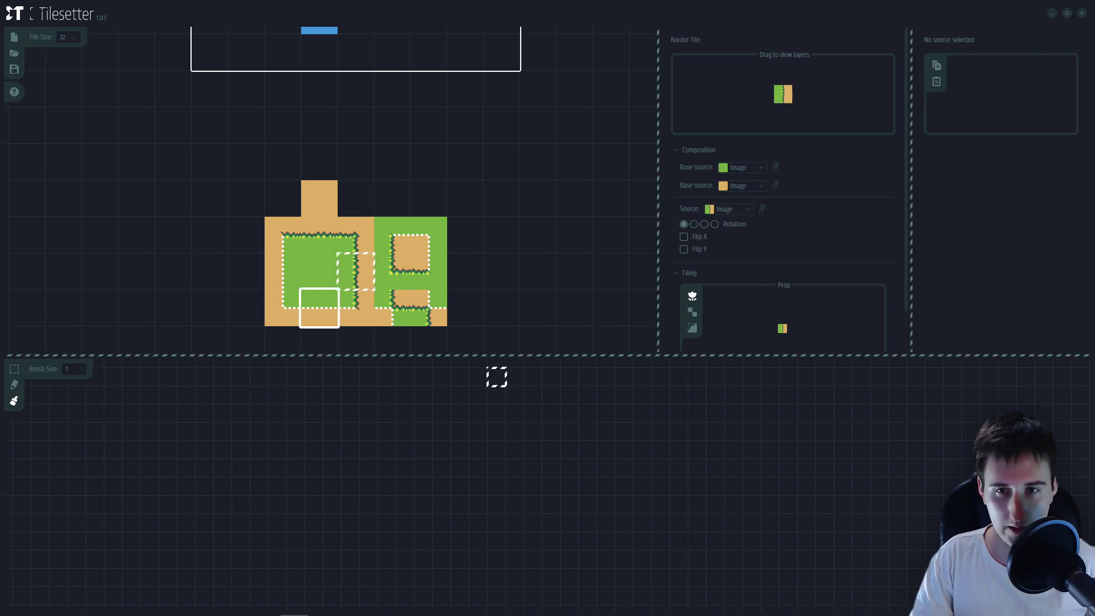
- Set the grass square's lower border tile to the grass-and-sand edge image, replacing the mistakenly chosen grass-and-water image, and adjust its rotation
left_click(741, 209)
left_click(726, 245)
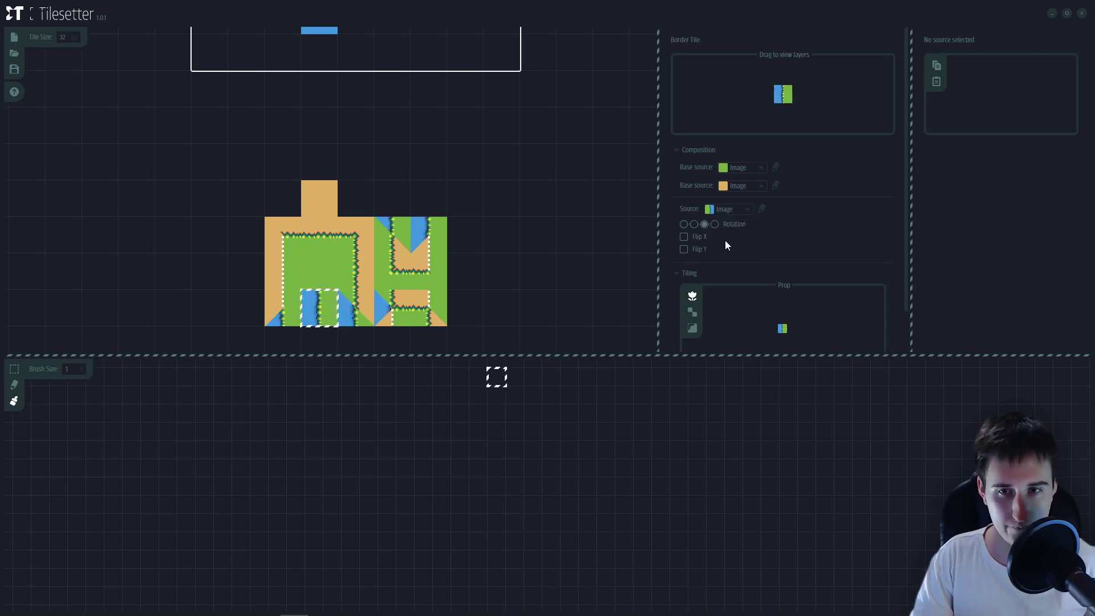
left_click(736, 209)
left_click(731, 242)
left_click(683, 224)
- Set the grass square's left-hand border tile to the grass-and-sand edge image with the first rotation option and Flip X
left_click(741, 209)
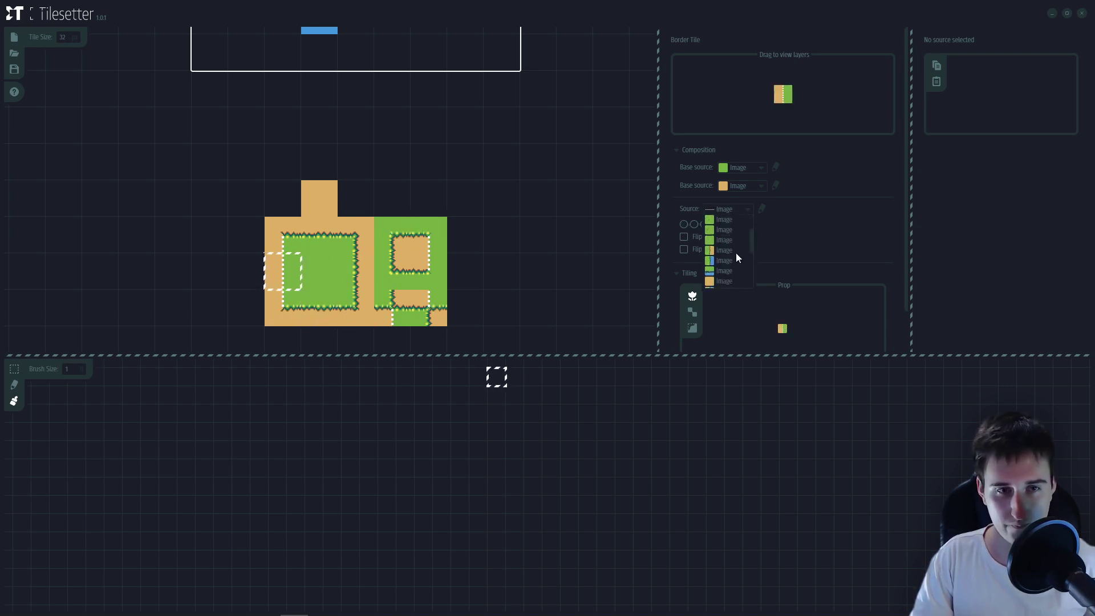
left_click(726, 251)
left_click(683, 224)
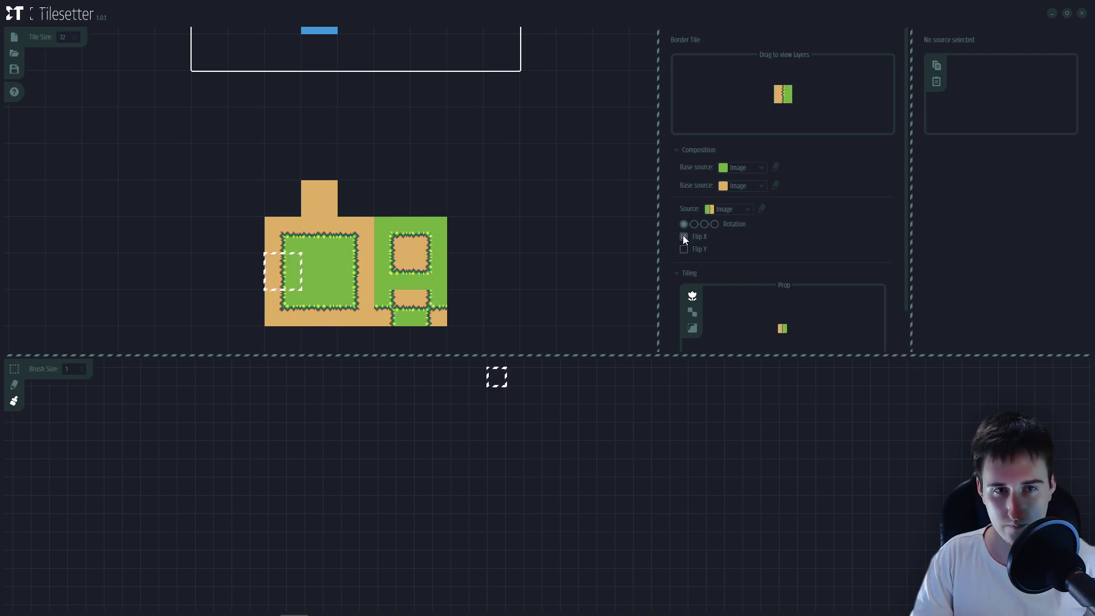
left_click(507, 235)
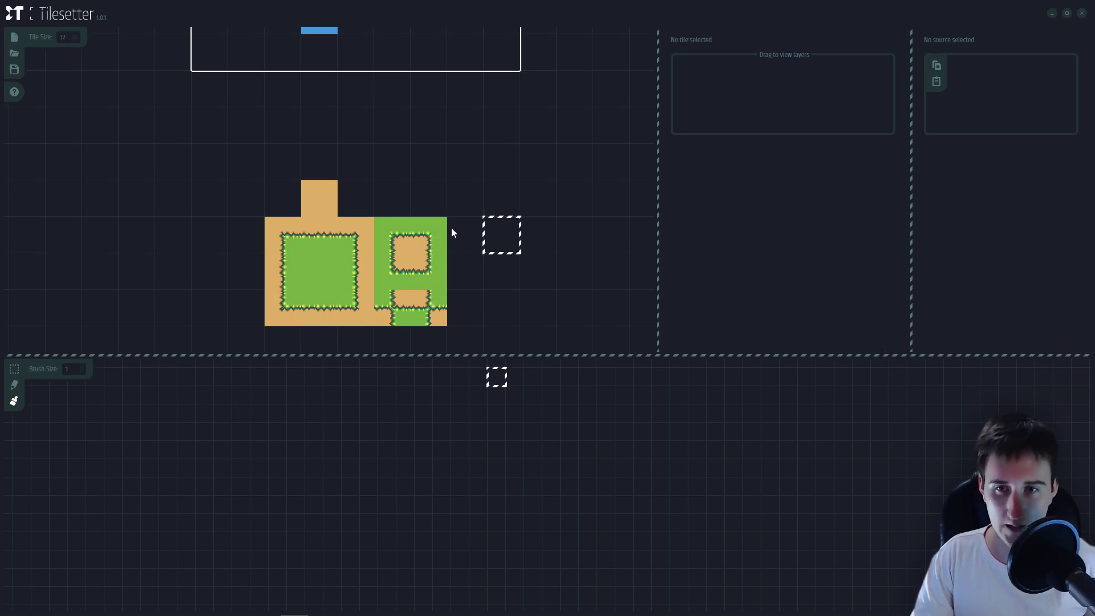
- Try painting the grass tile on the empty map and undo the strokes
left_click_drag(439, 235, 448, 226)
left_click(329, 262)
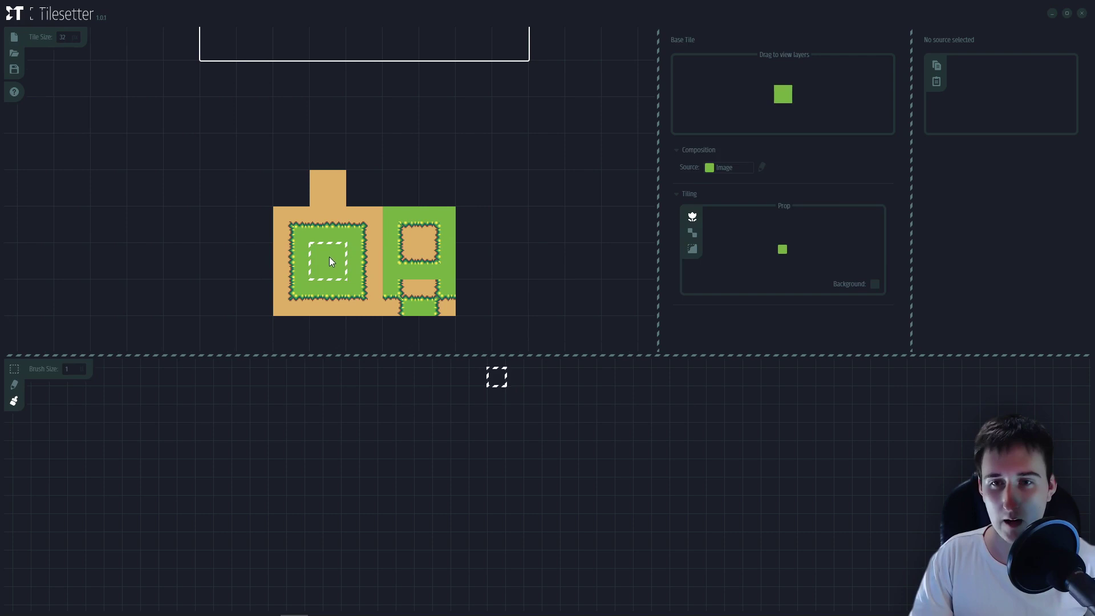
mouse_move(74, 412)
left_mouse_down()
mouse_move(281, 414)
mouse_move(149, 442)
mouse_move(259, 432)
mouse_move(221, 433)
left_mouse_up()
key("ctrl+z")
left_click(344, 447)
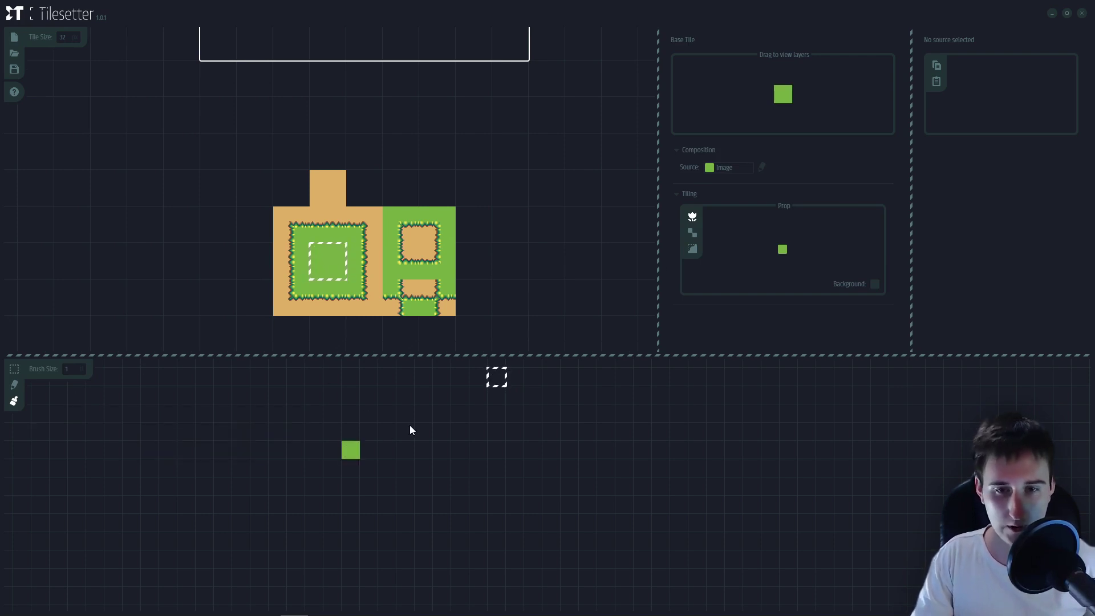
key("ctrl+z")
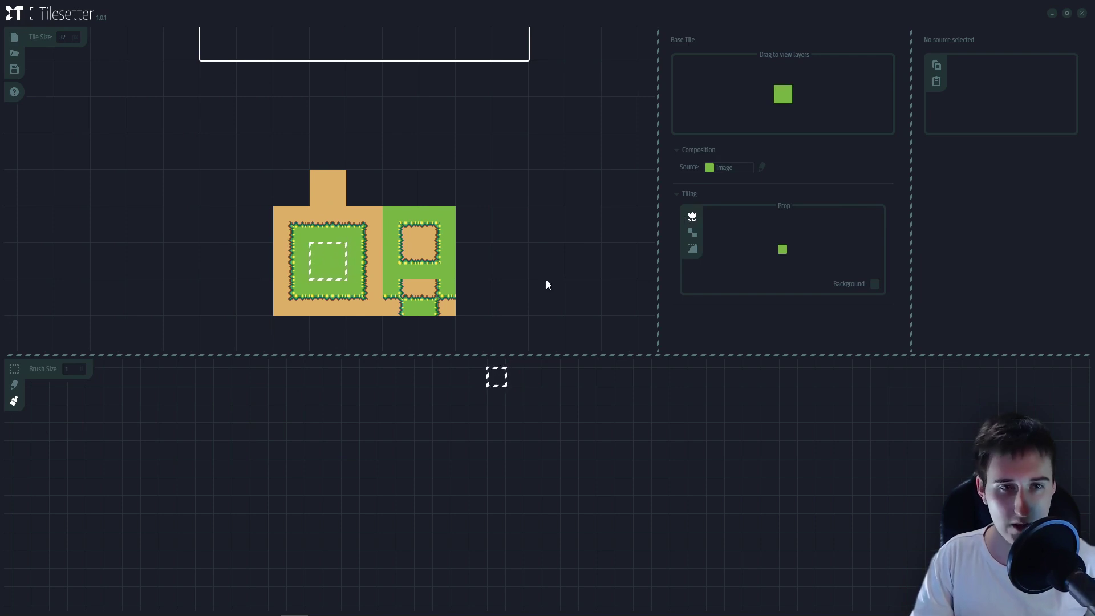
- Change the tiling type of both the central grass tile and the separate sand tile to Wang Set
left_click(692, 249)
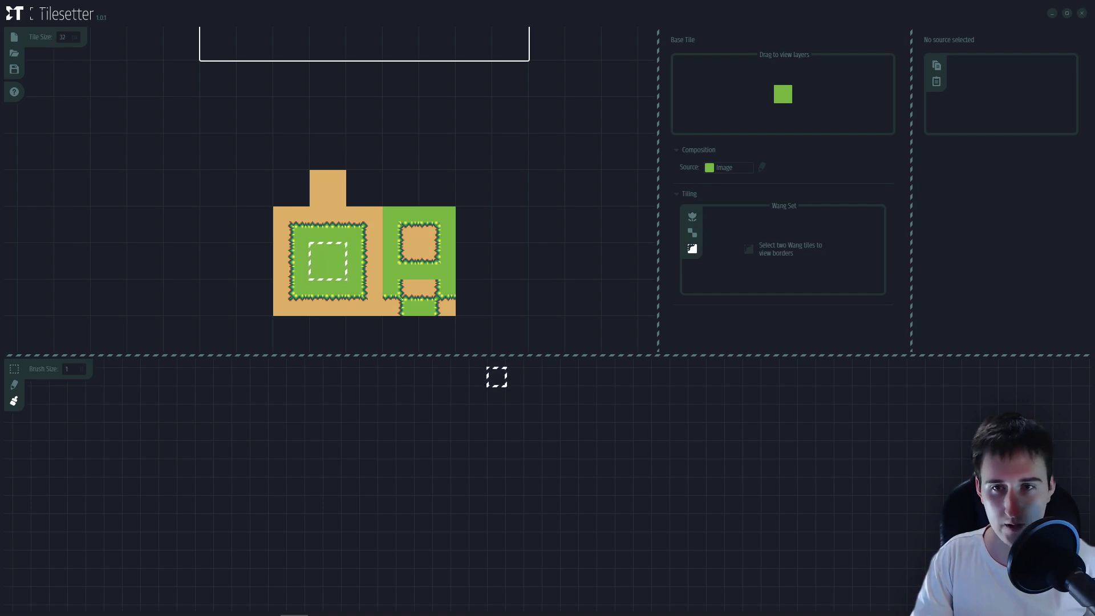
left_click(329, 186)
left_click(692, 249)
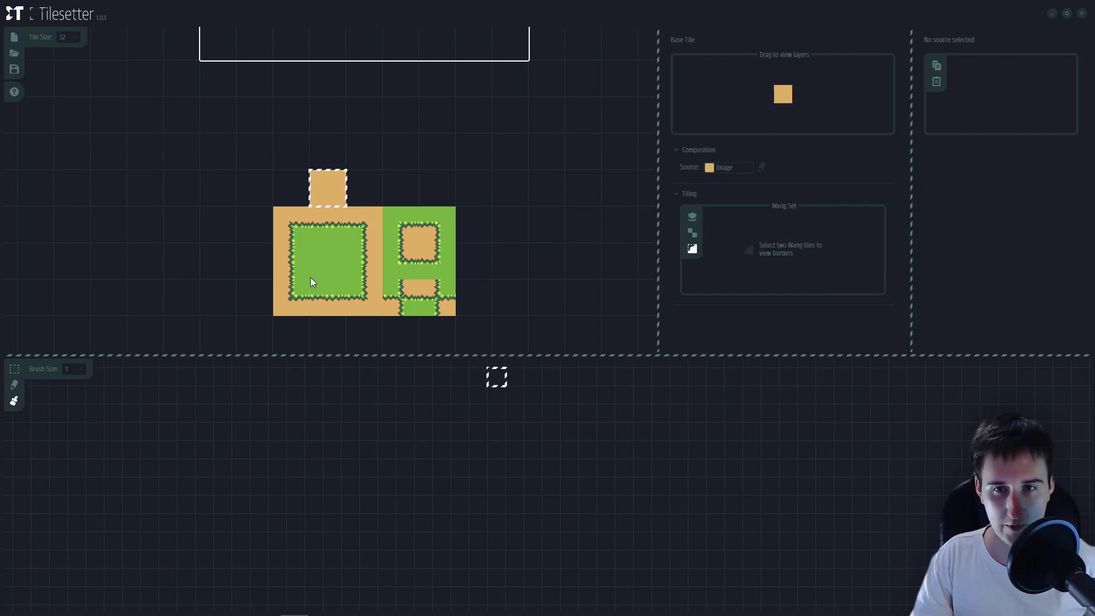
- Select the sand and grass base tiles together to examine their Wang Set borders
left_click(325, 267)
left_click(329, 197)
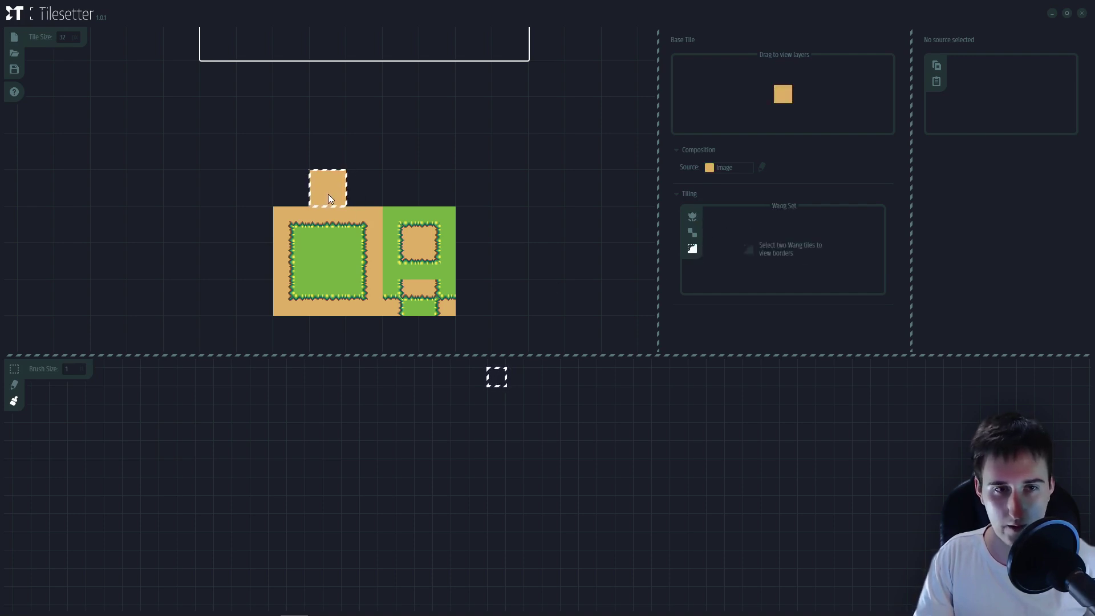
left_click(328, 263, "shift")
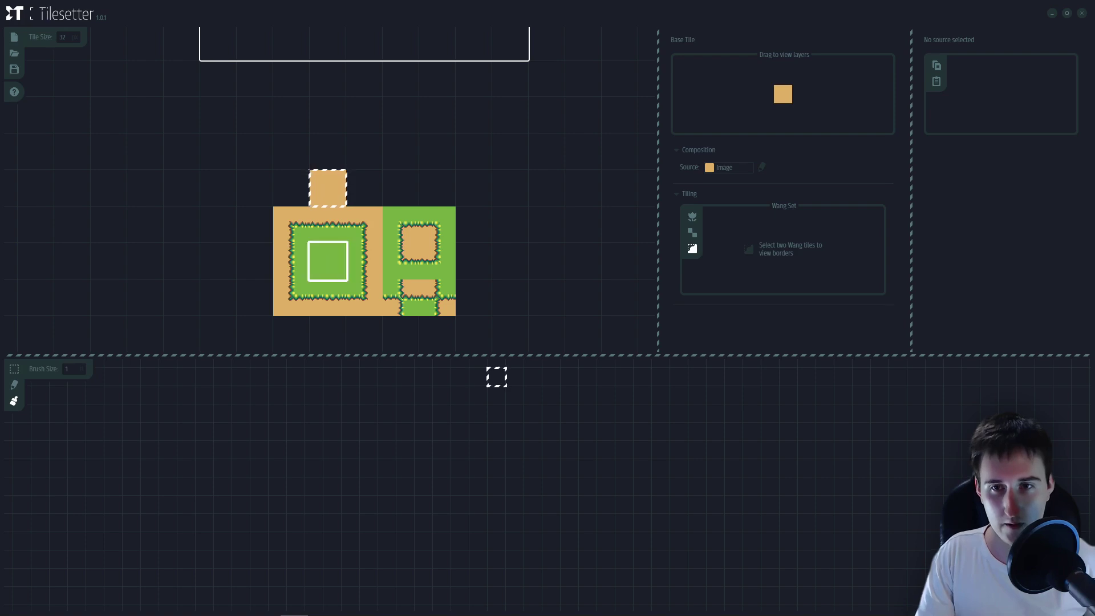
left_click(350, 198)
left_click(335, 195)
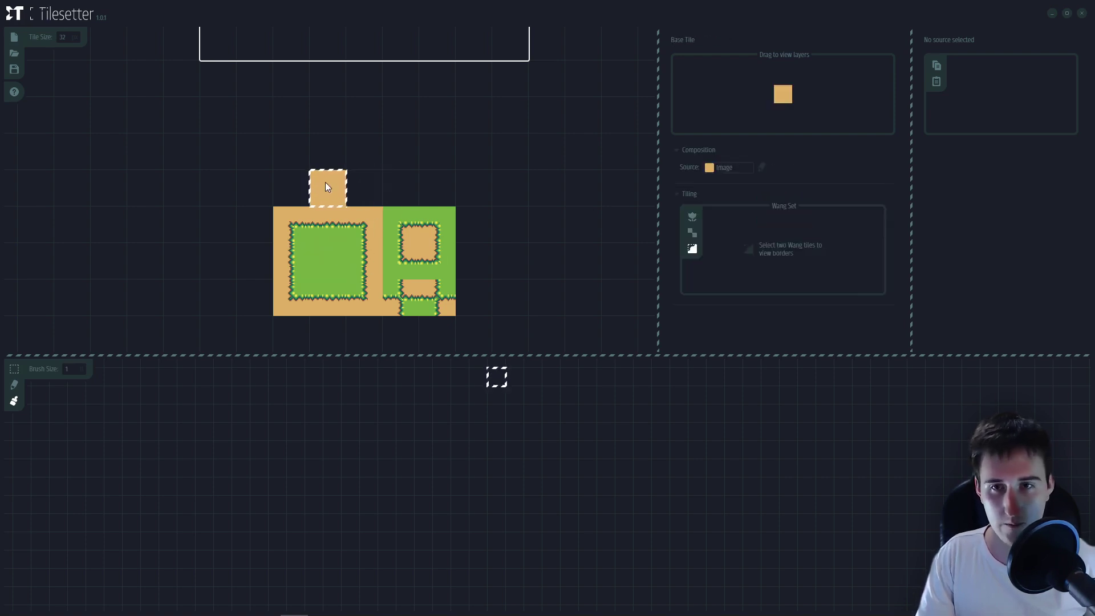
left_click(329, 265, "shift")
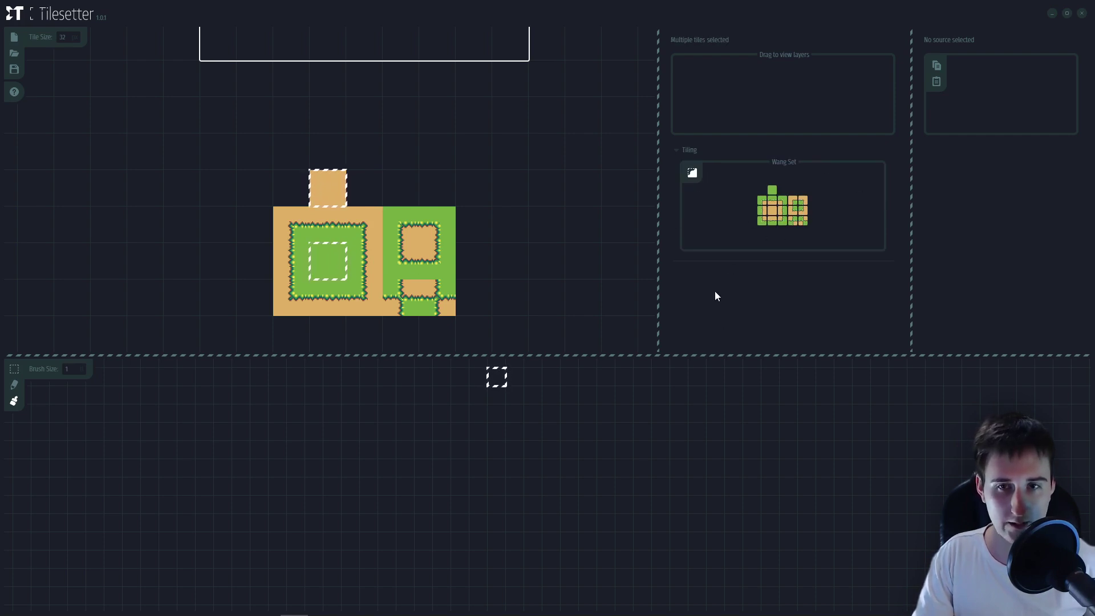
- Paint a large irregular grass area on the map with the grass base tile
left_click(490, 264)
left_click(328, 261)
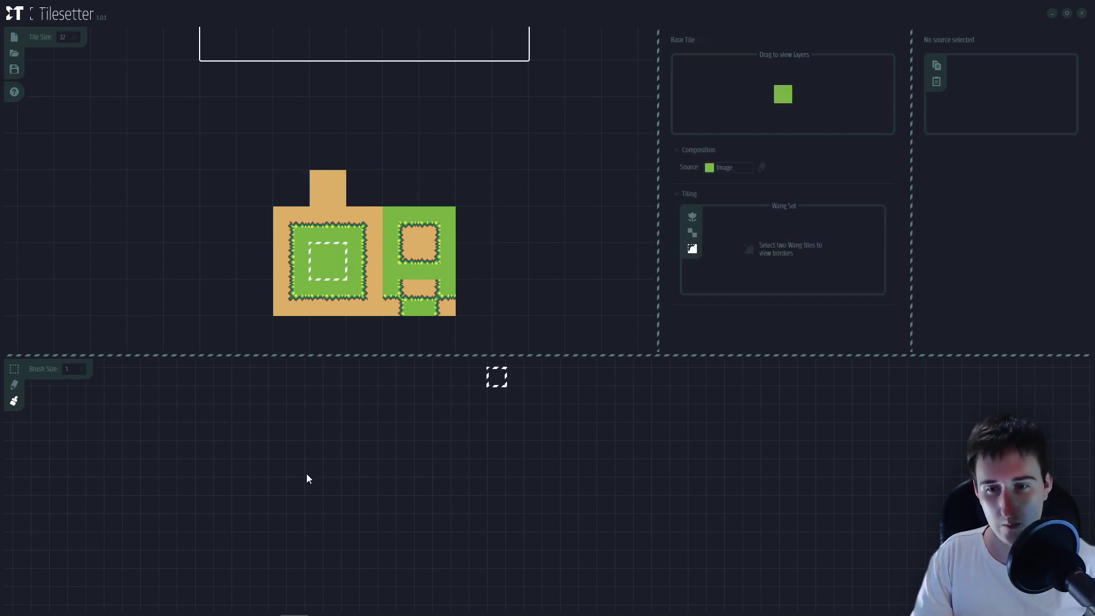
mouse_move(311, 469)
left_mouse_down()
mouse_move(379, 468)
mouse_move(428, 485)
mouse_move(360, 535)
mouse_move(513, 526)
mouse_move(381, 512)
mouse_move(492, 526)
mouse_move(376, 535)
mouse_move(421, 579)
mouse_move(432, 453)
mouse_move(288, 486)
mouse_move(368, 470)
mouse_move(327, 445)
left_mouse_up()
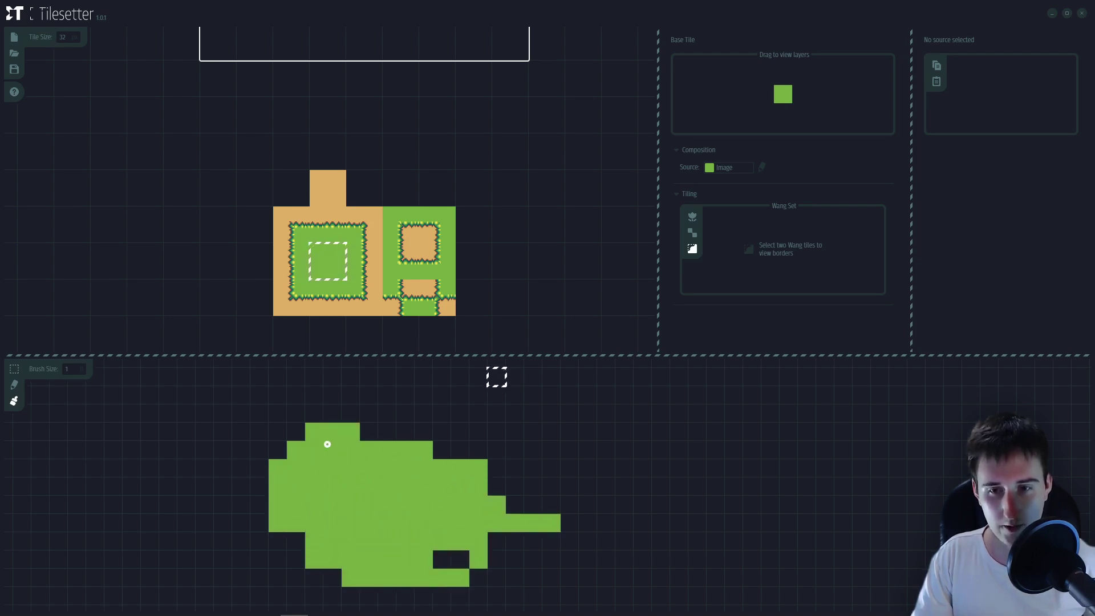
- Paint a large sand patch inside the grass area on the map with the sand base tile
left_click(328, 188)
left_click_drag(381, 520, 391, 491)
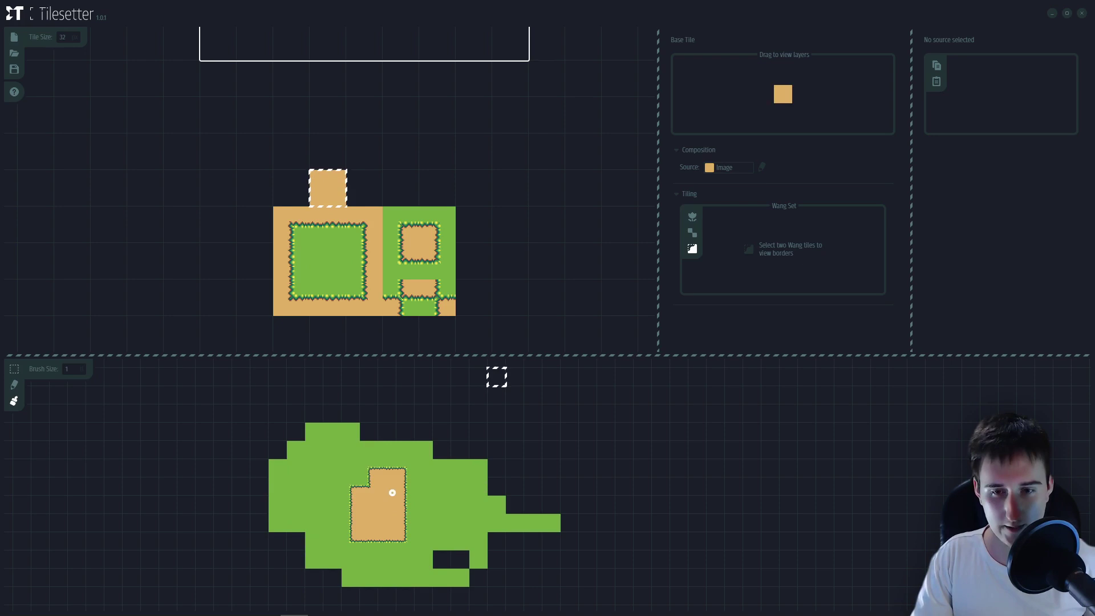
scroll(371, 519, "up", 2)
mouse_move(345, 547)
left_mouse_down()
mouse_move(350, 513)
mouse_move(308, 476)
mouse_move(349, 432)
left_mouse_up()
mouse_move(426, 437)
left_mouse_down()
mouse_move(489, 477)
mouse_move(508, 505)
mouse_move(499, 479)
left_mouse_up()
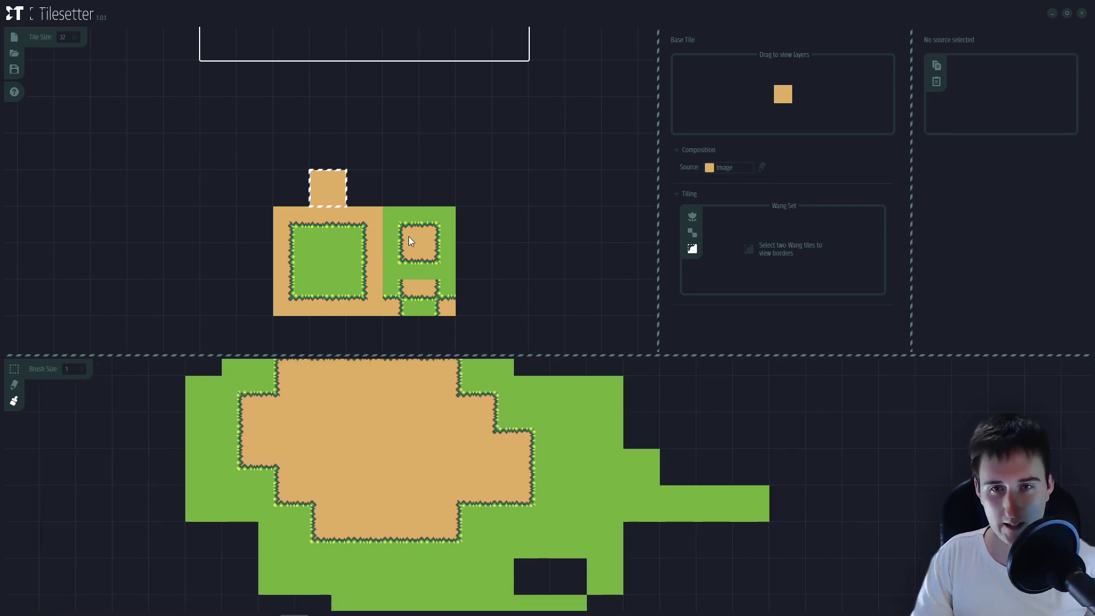
- Fill the hole in the map's lower grass area and extend the grass beyond it with the grass base tile
left_click_drag(499, 454, 483, 430)
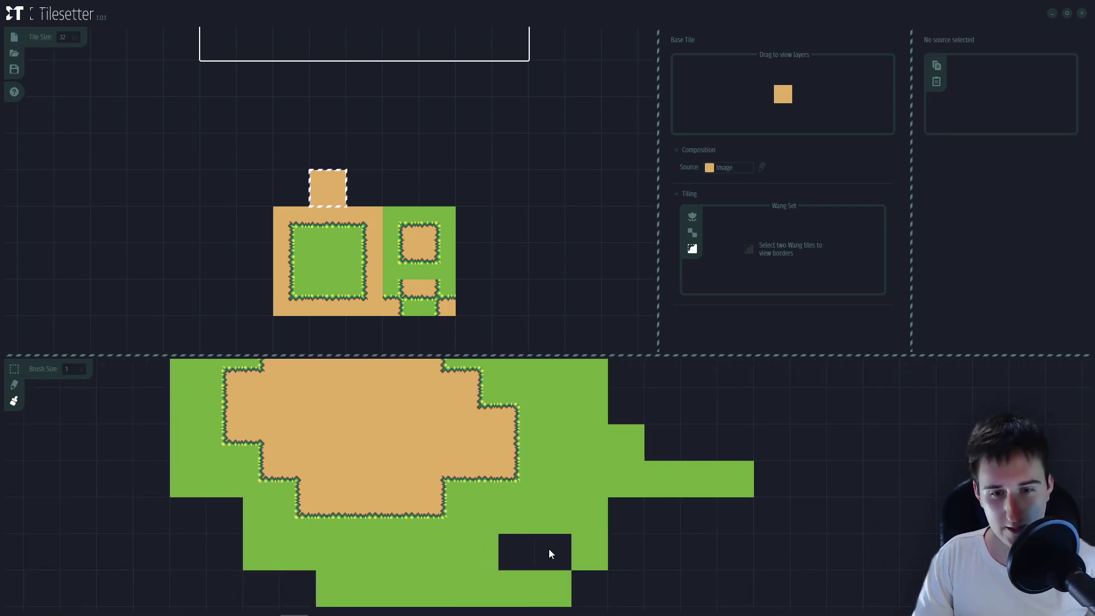
left_click(324, 262)
mouse_move(520, 535)
left_mouse_down()
mouse_move(684, 508)
mouse_move(692, 564)
left_mouse_up()
- Place the four inner-corner border tiles individually on the grass to form a one-tile sand square beside the large sand patch
left_click(397, 227)
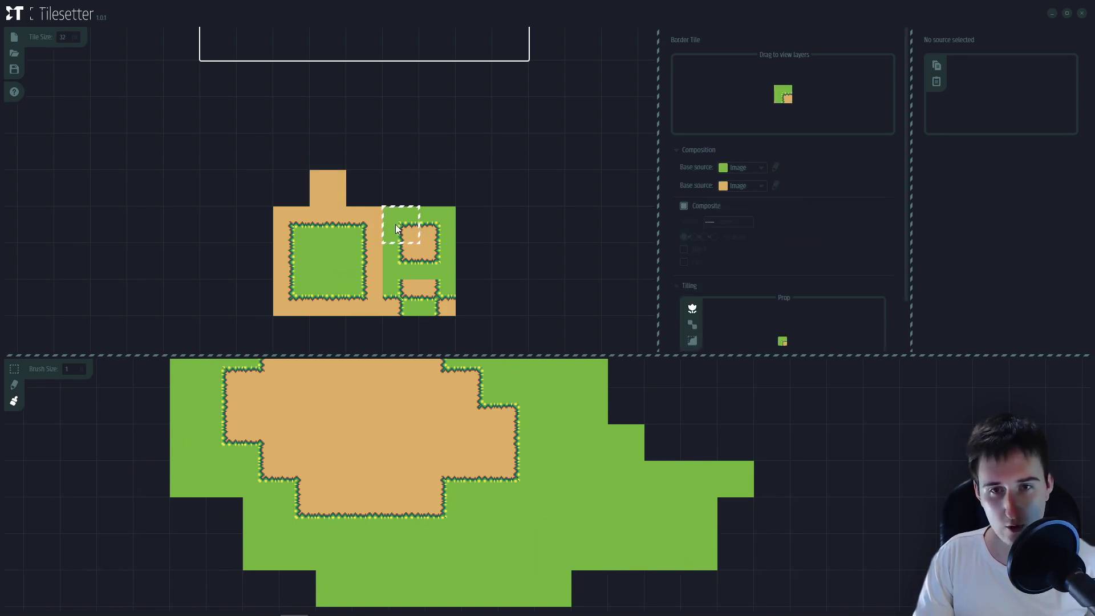
left_click(15, 384)
left_click(584, 466)
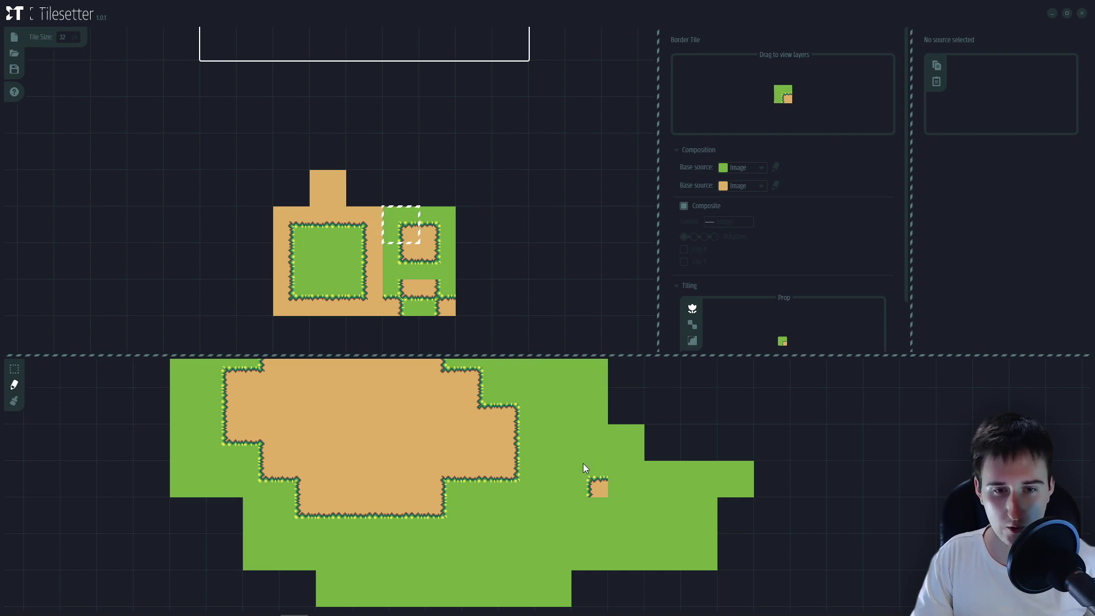
left_click(437, 230)
left_click(637, 484)
left_click(399, 265)
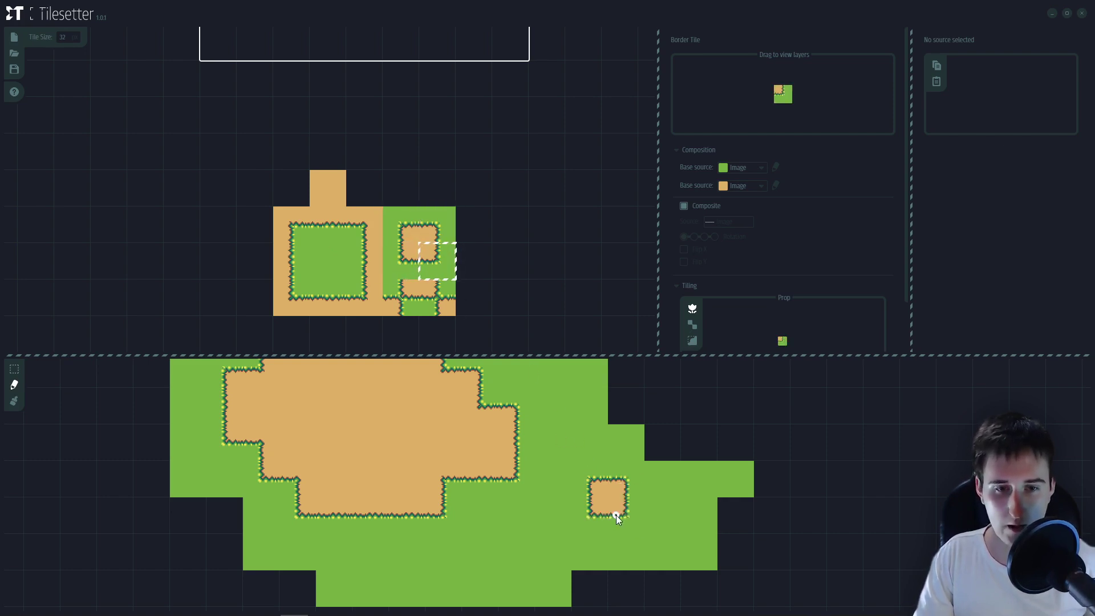
left_click_drag(587, 507, 550, 540)
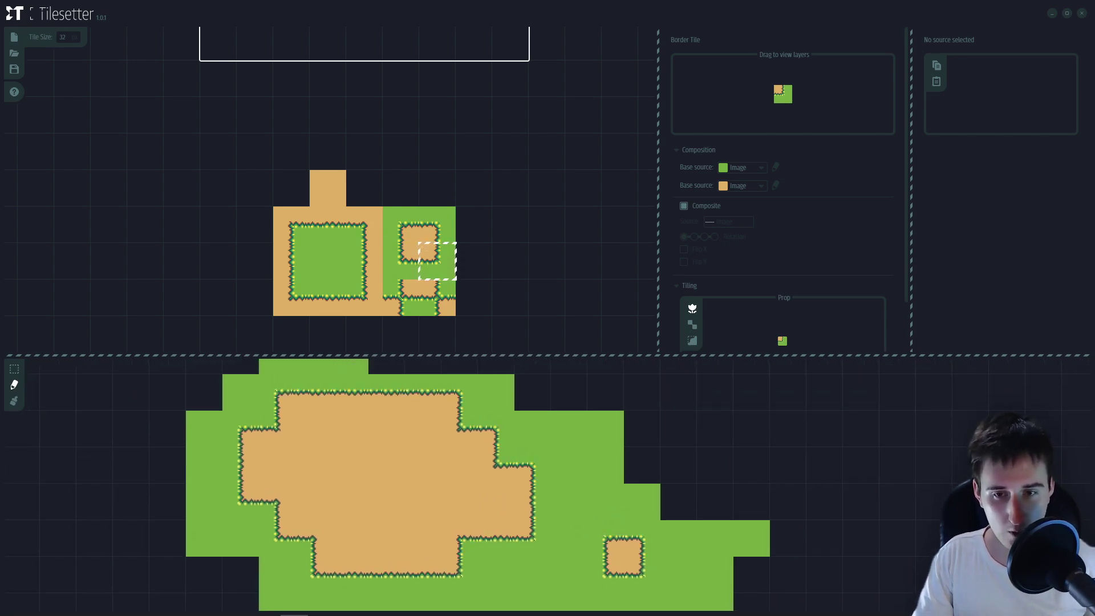
- Select the corner border tiles around the small sand patch in turn to examine each one
left_click_drag(352, 396, 373, 377)
left_click(437, 233)
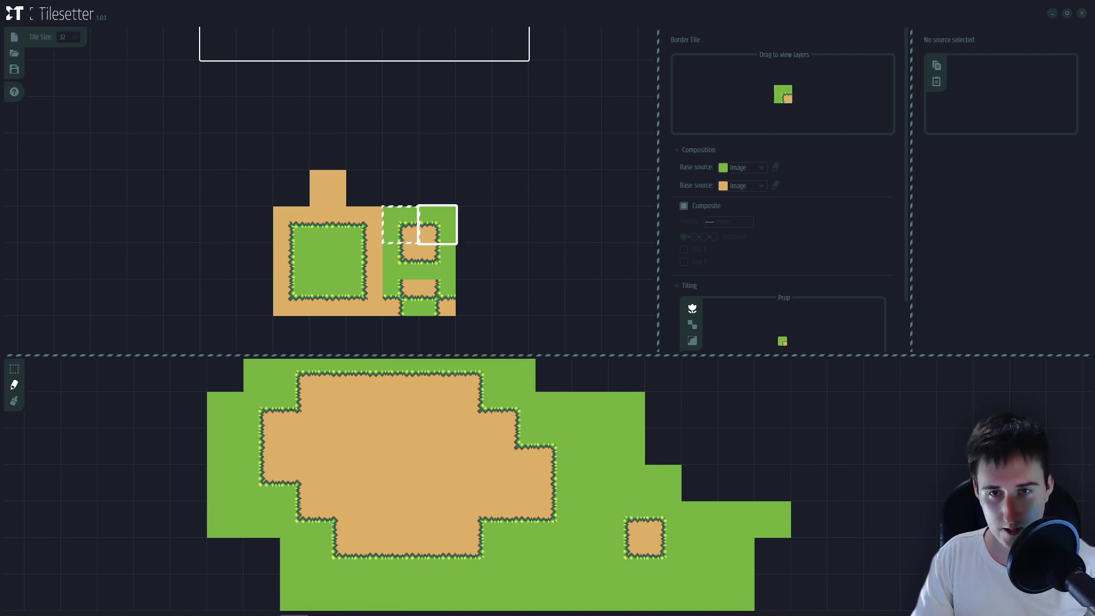
left_click(440, 258)
left_click(402, 252)
left_click(429, 223)
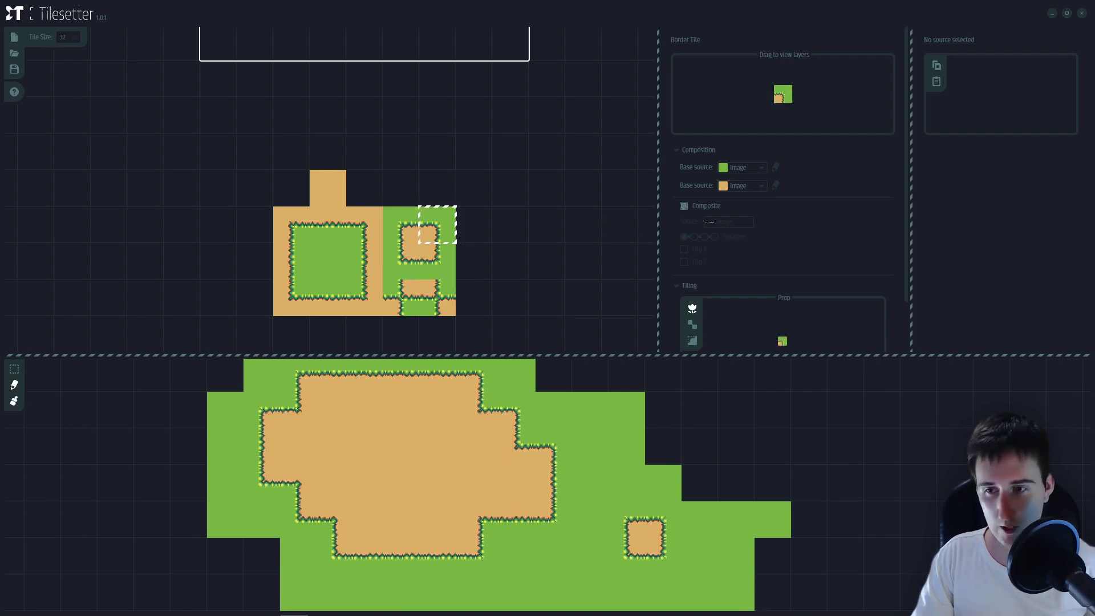
- Paint over the middle and right part of the large sand patch with the auto-bordering grass base tile
left_click(14, 400)
left_click_drag(407, 456, 501, 520)
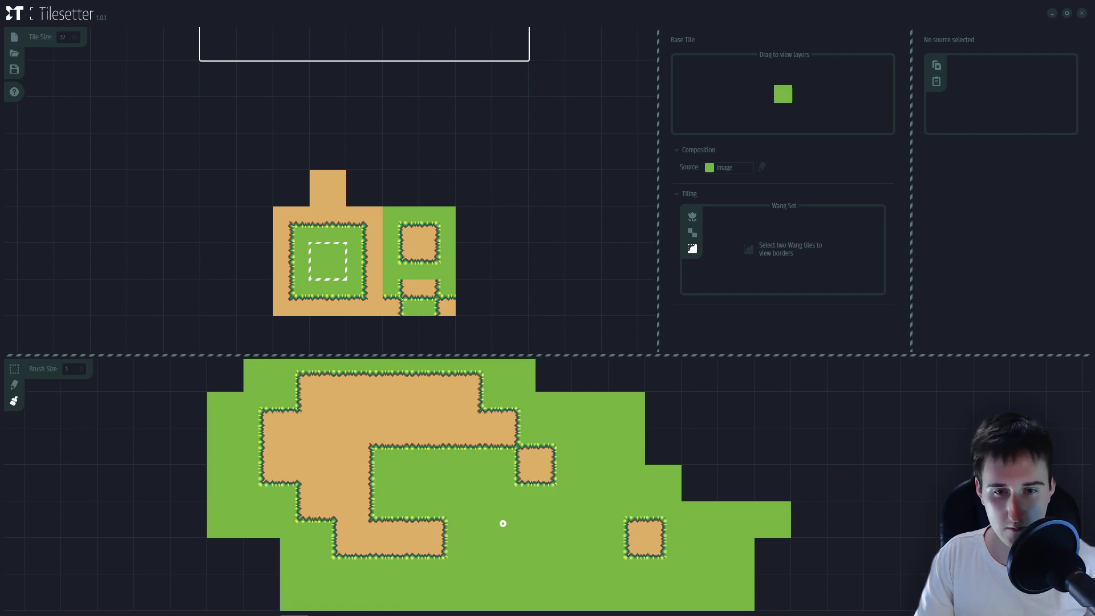
mouse_move(407, 482)
left_mouse_down()
mouse_move(469, 450)
mouse_move(525, 472)
left_mouse_up()
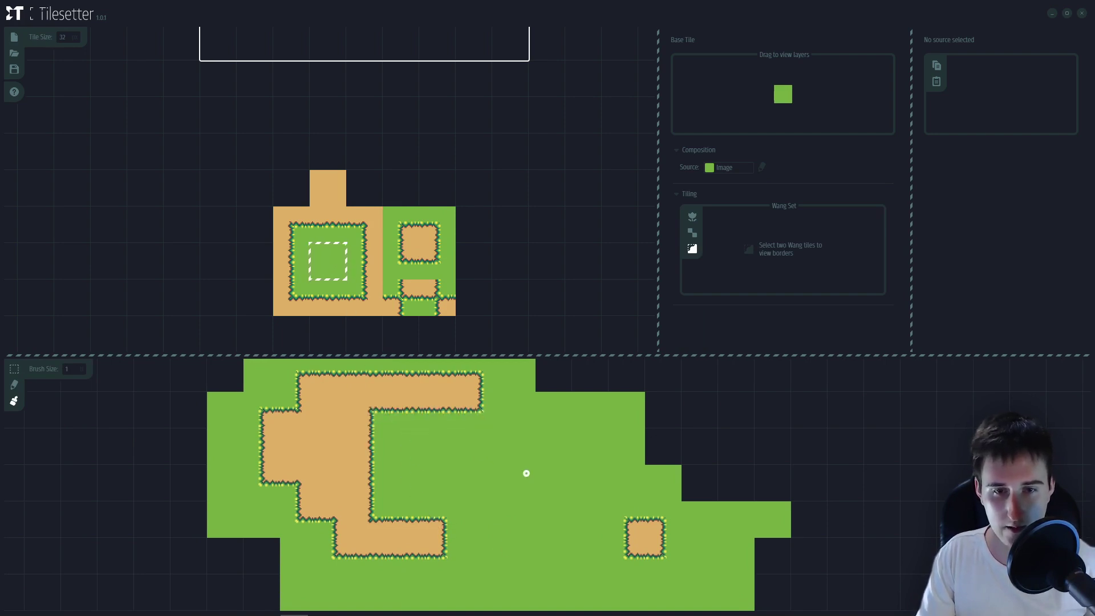
- Copy the plain blue water tile from the imported pixel art into an empty spot beside the grass-and-sand set
scroll(520, 471, "down", 2)
left_click_drag(495, 151, 451, 219)
scroll(495, 200, "down", 2)
scroll(475, 173, "up", 1)
left_click_drag(478, 170, 483, 177)
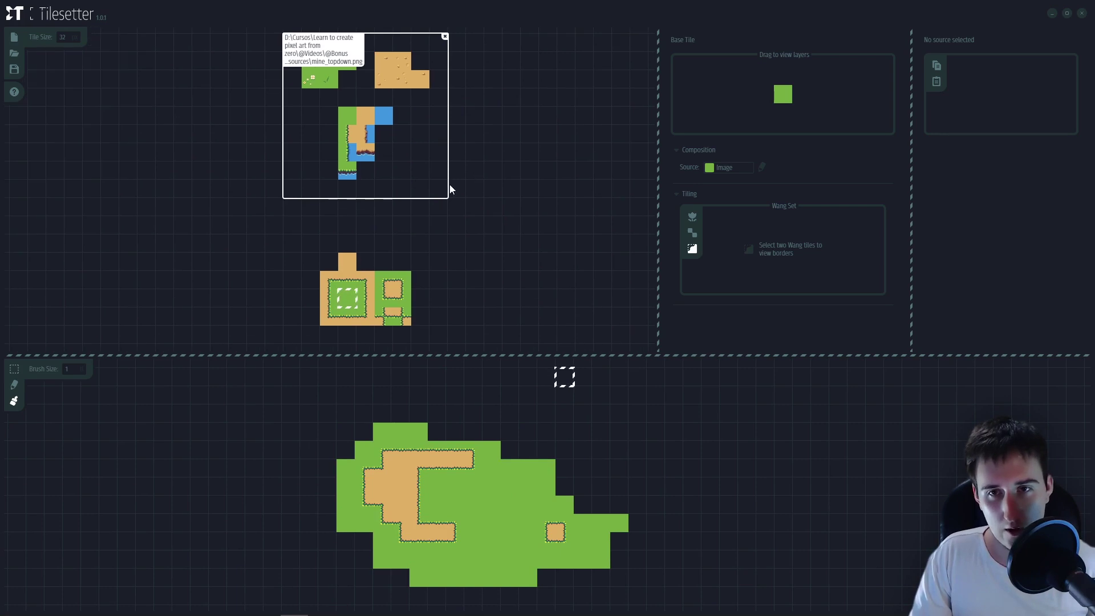
scroll(447, 184, "up", 2)
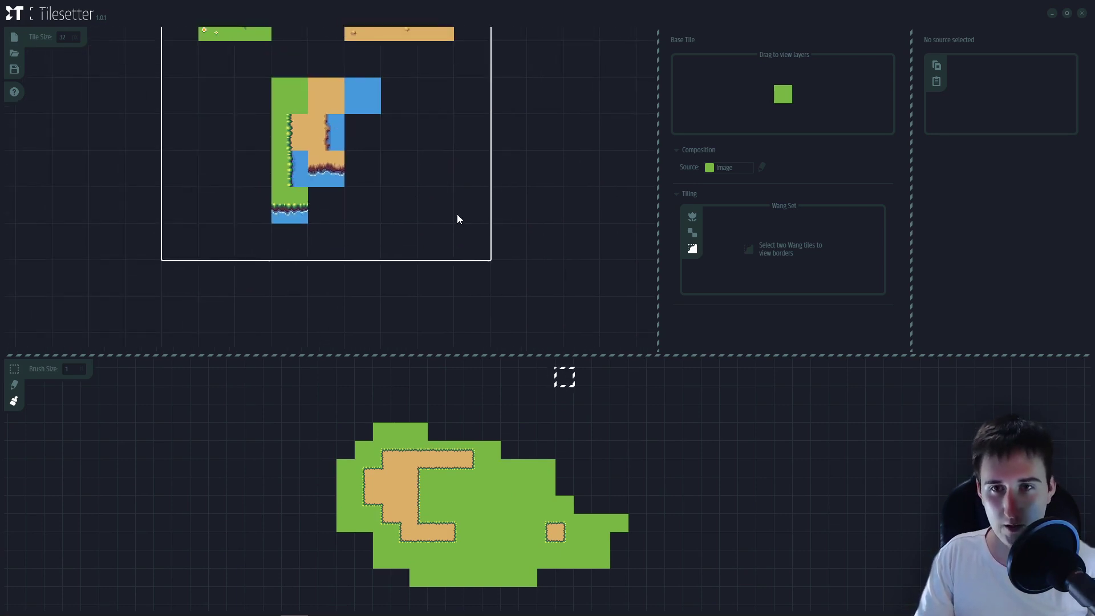
scroll(351, 63, "down", 2)
left_click(359, 78)
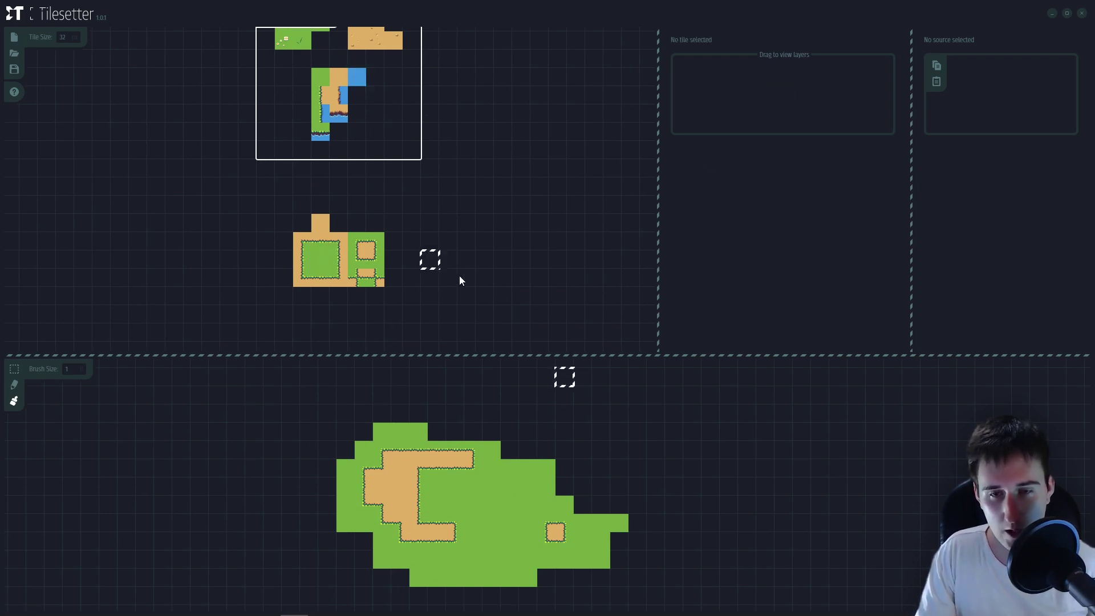
scroll(442, 268, "up", 2)
left_click(455, 259)
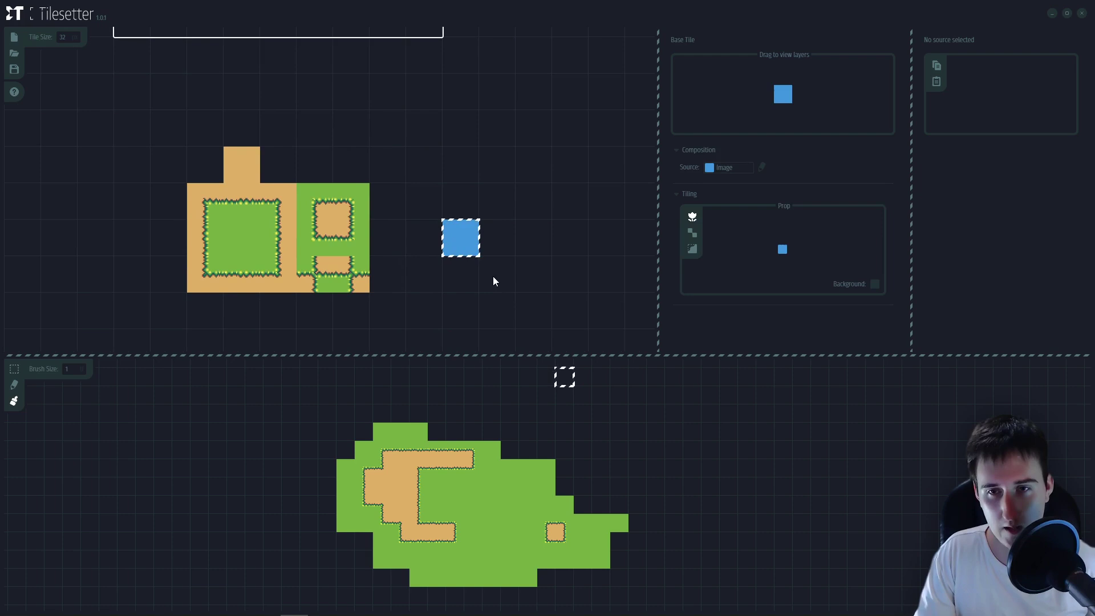
left_click(493, 276)
left_click(460, 253)
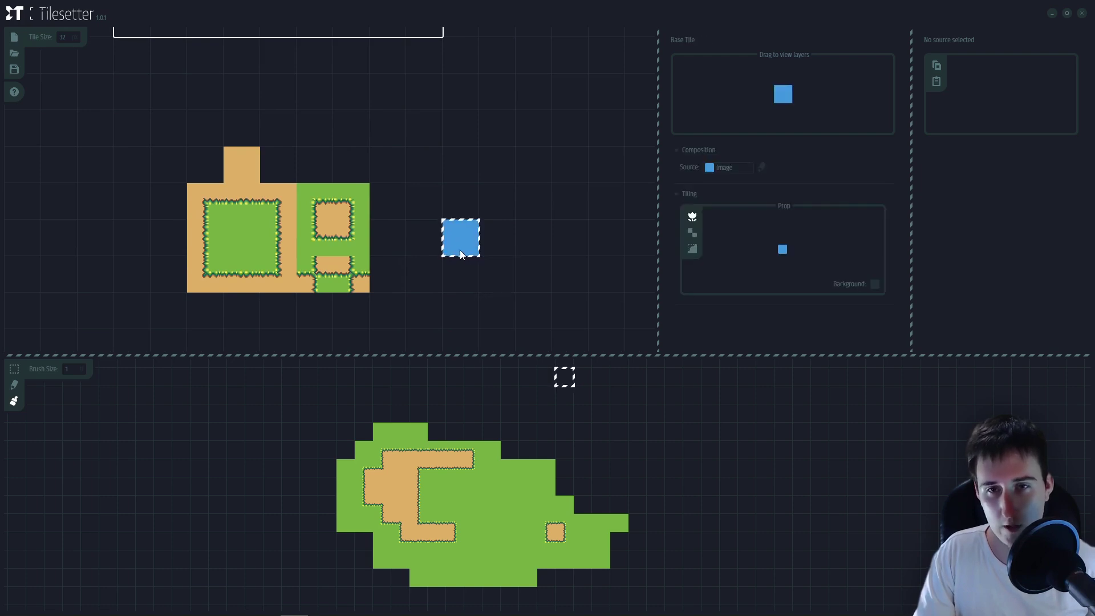
- Select the grass and water base tiles in turn to compare their tiling types
left_click(249, 245)
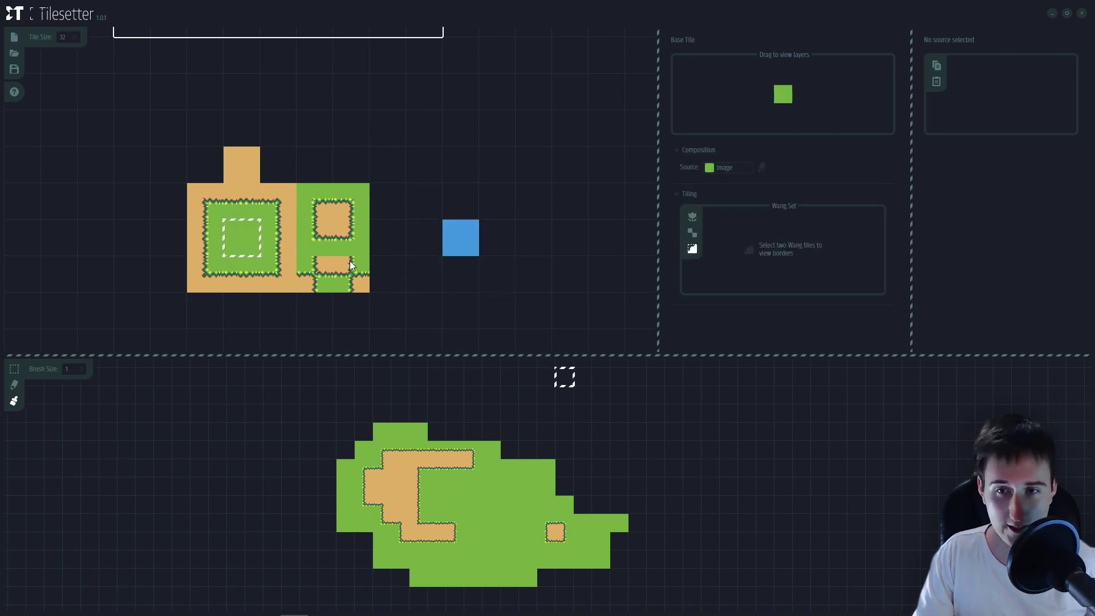
left_click(474, 241)
left_click(245, 241)
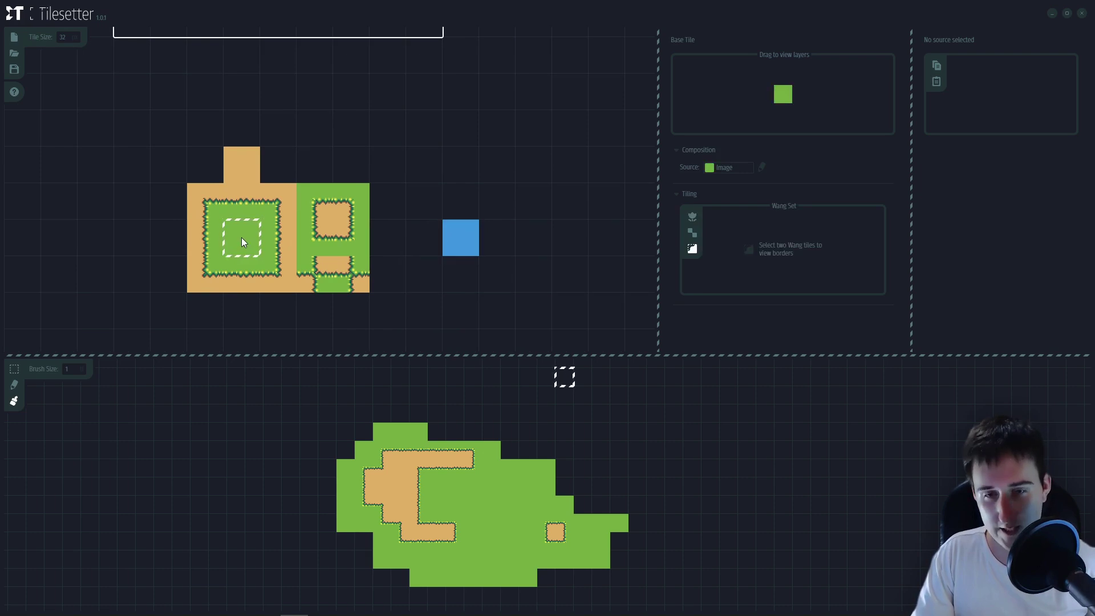
left_click(453, 238)
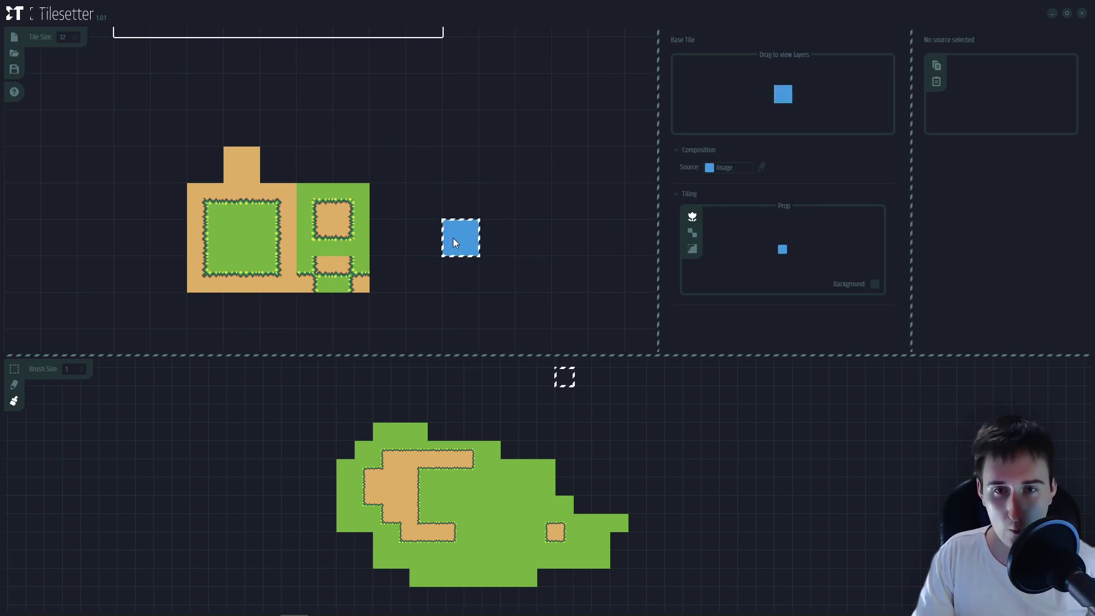
left_click(251, 234)
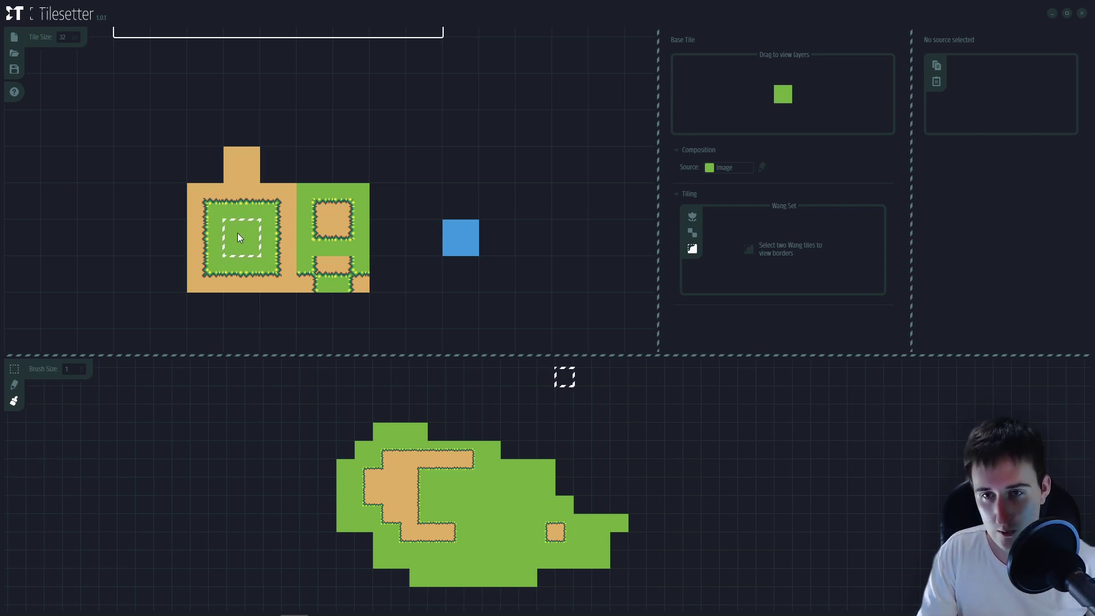
- Move the grass base tile out of the grass-and-sand set so it sits directly beside the water tile
left_click_drag(241, 238, 459, 246)
left_click(478, 218)
left_click(449, 279)
left_click(451, 239)
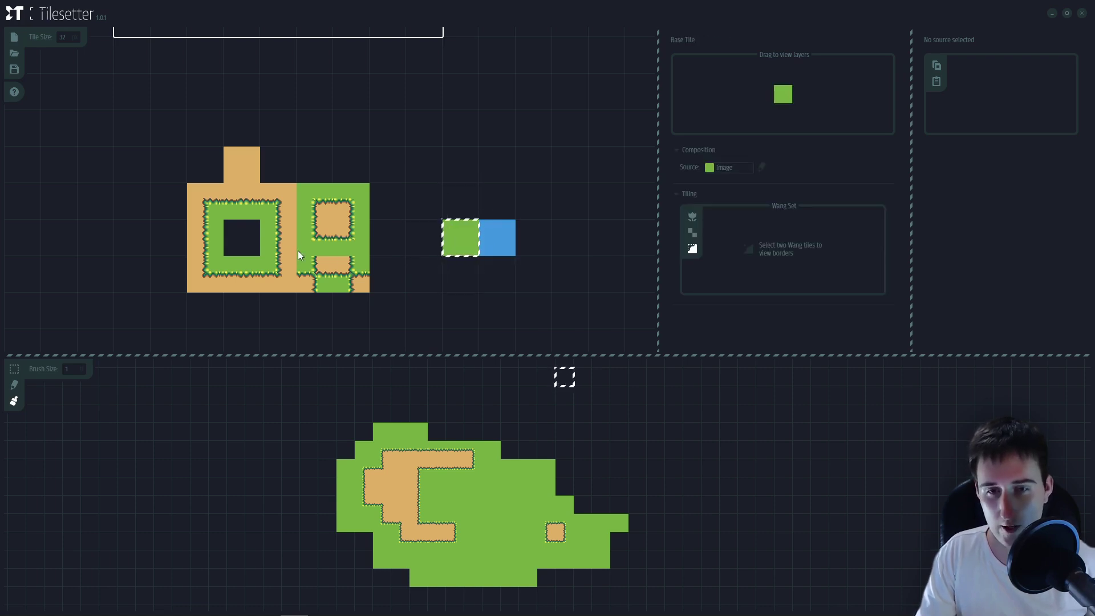
left_click(242, 238)
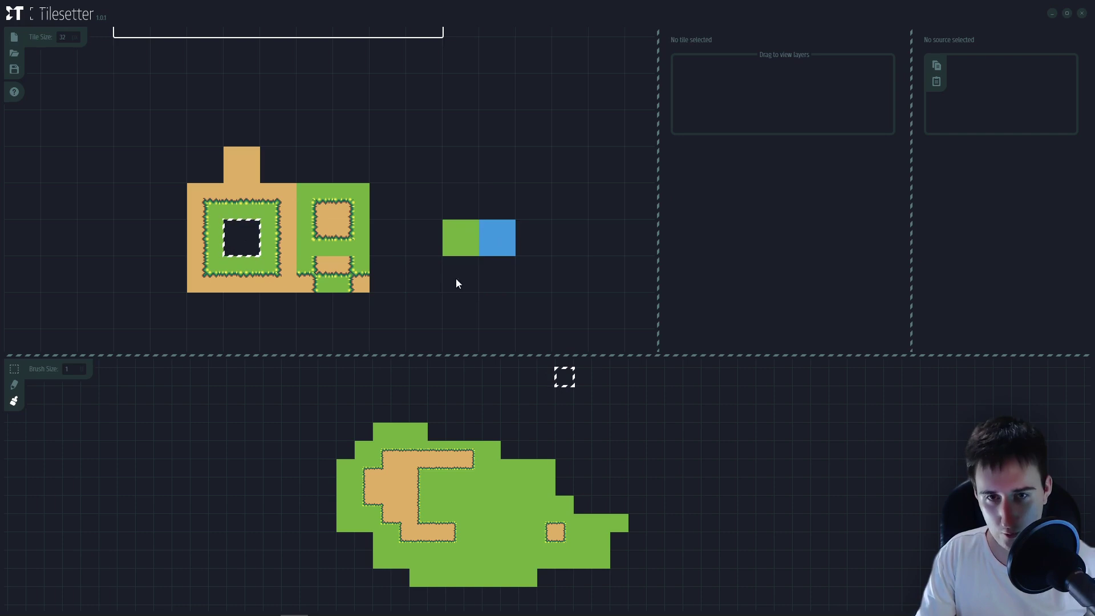
- Build Wang borders from the grass and water base tiles together
left_click(469, 240)
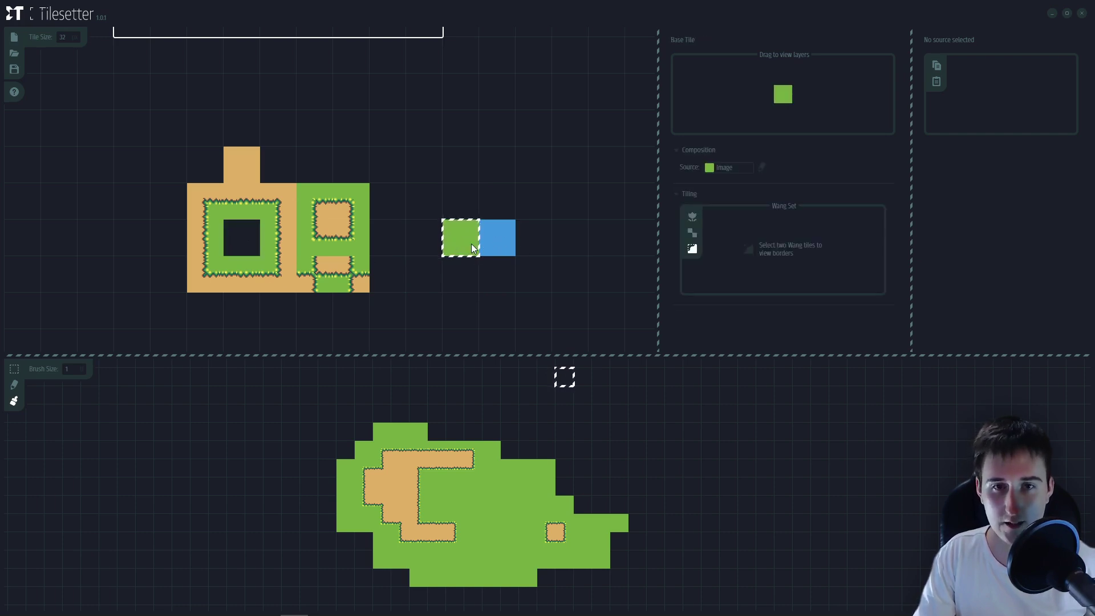
left_click_drag(494, 241, 468, 243)
right_click(469, 244)
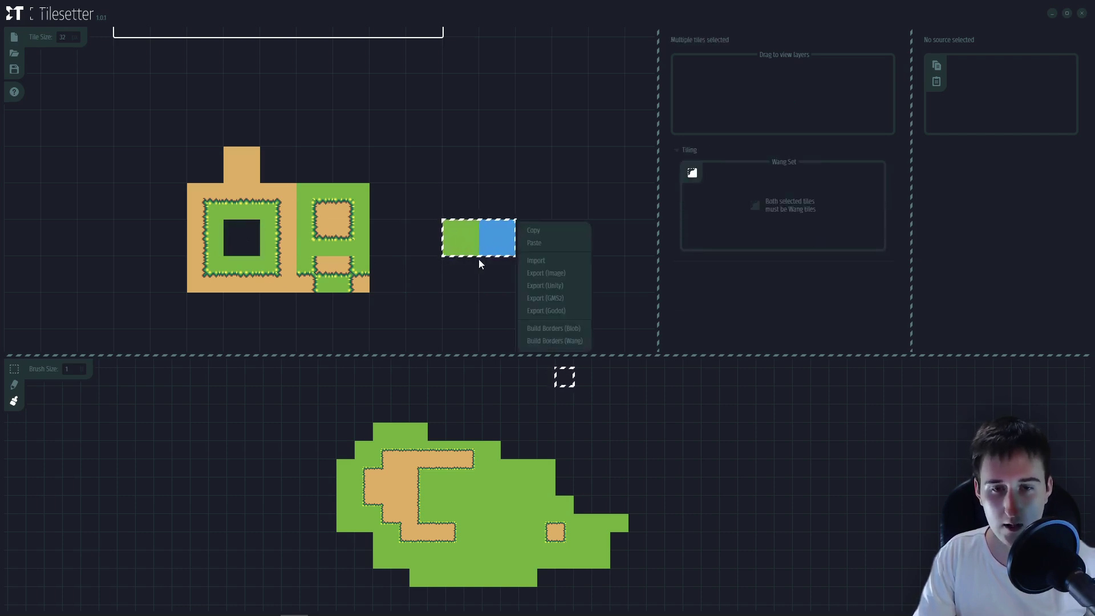
left_click(568, 340)
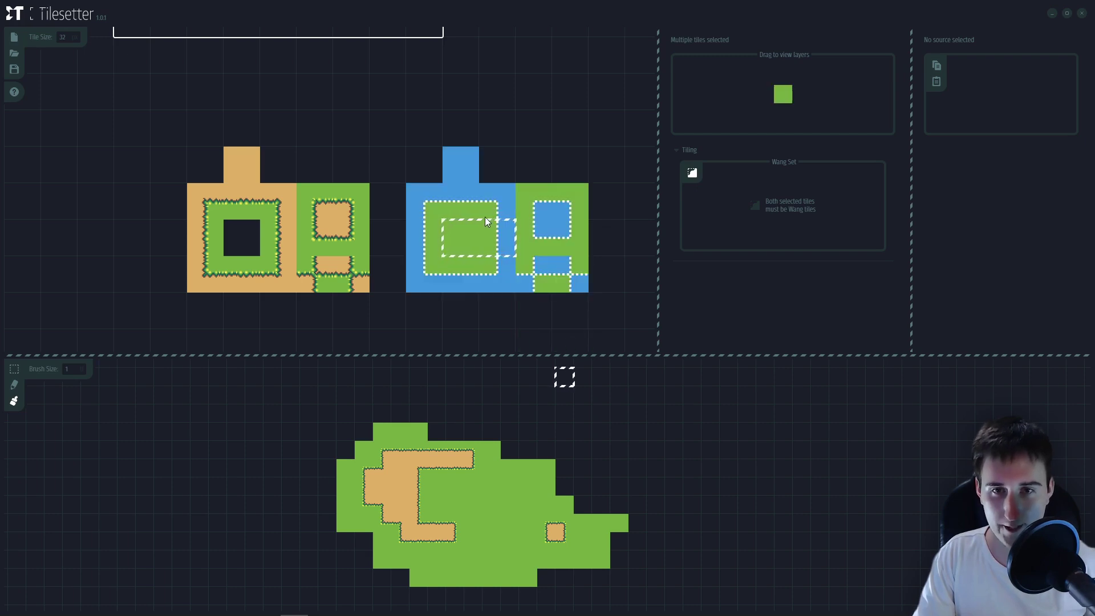
- Set the grass-water set's top border source to the vertical grass-and-water edge image with the second rotation option
left_click(462, 201)
left_click(731, 214)
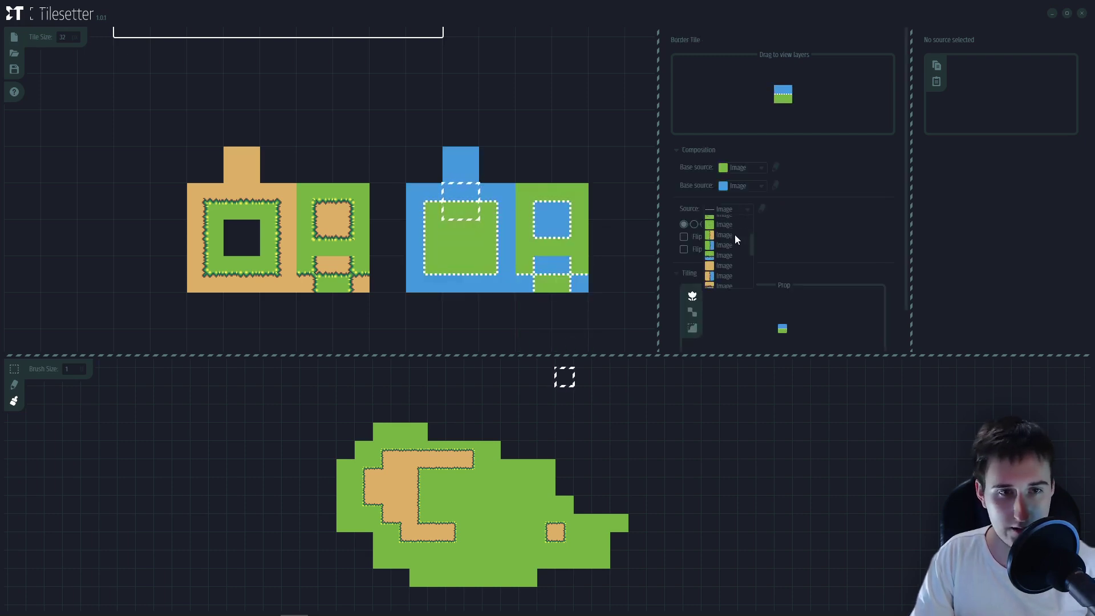
left_click(732, 247)
left_click(718, 208)
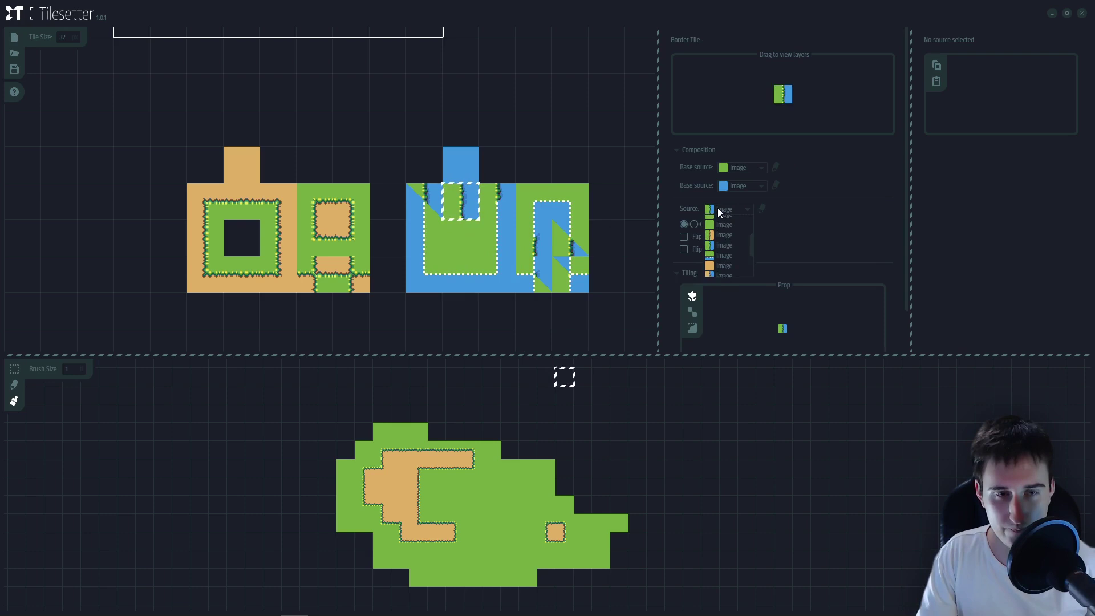
left_click(730, 248)
left_click(694, 225)
- Assign the vertical grass-water edge image to the right border tile and the horizontal grass-over-water image to the bottom border tile
left_click(495, 237)
left_click(719, 210)
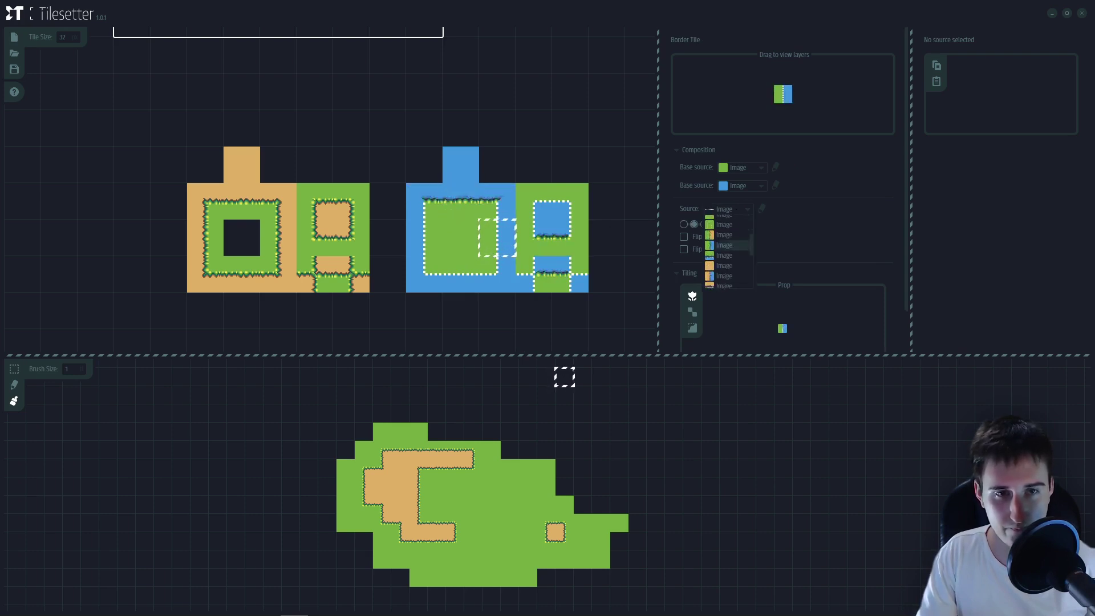
left_click(727, 247)
left_click(730, 226)
left_click(729, 210)
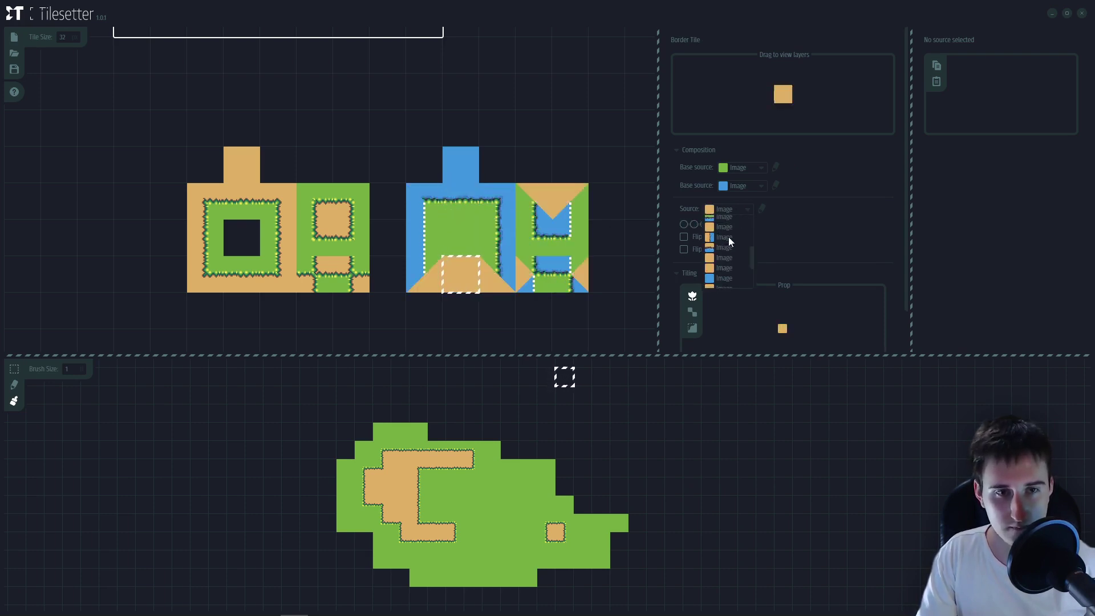
left_click(728, 240)
left_click(683, 250)
- Set the left border tile's source to the vertical grass-water edge image and mirror it with Flip X
left_click(424, 238)
left_click(728, 210)
left_click(729, 245)
left_click(684, 224)
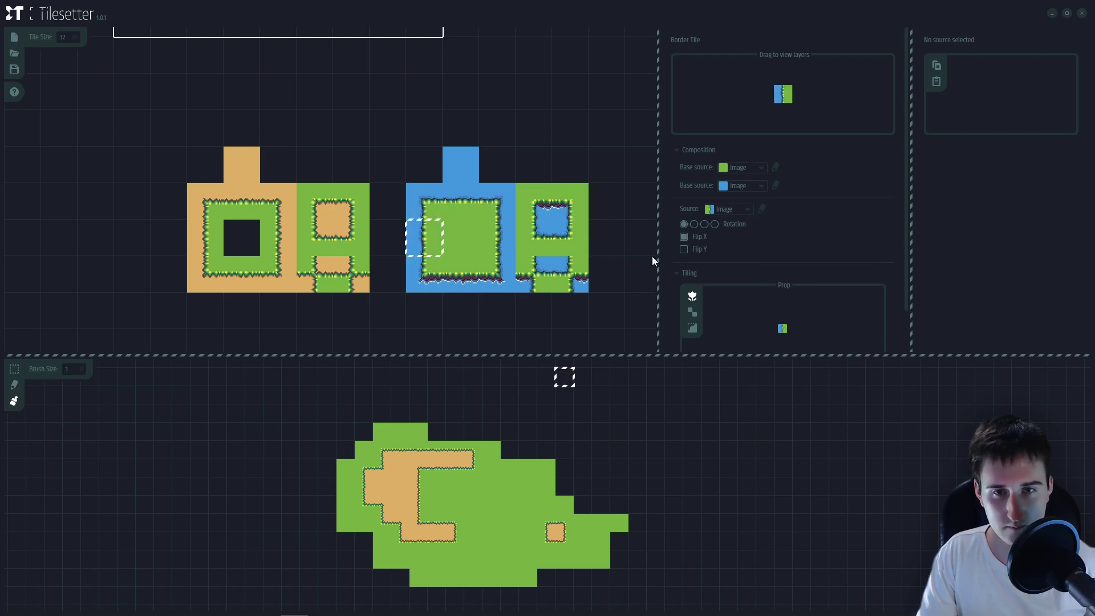
- Change the tiling type of the water base tile to Wang Set
left_click(461, 238)
left_click(462, 165)
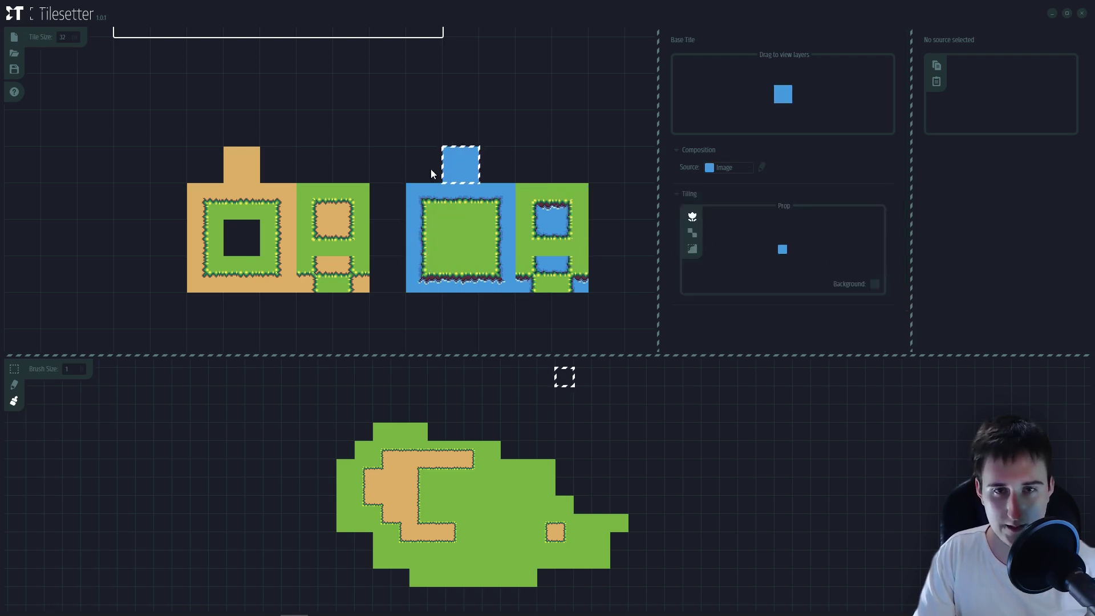
left_click(692, 249)
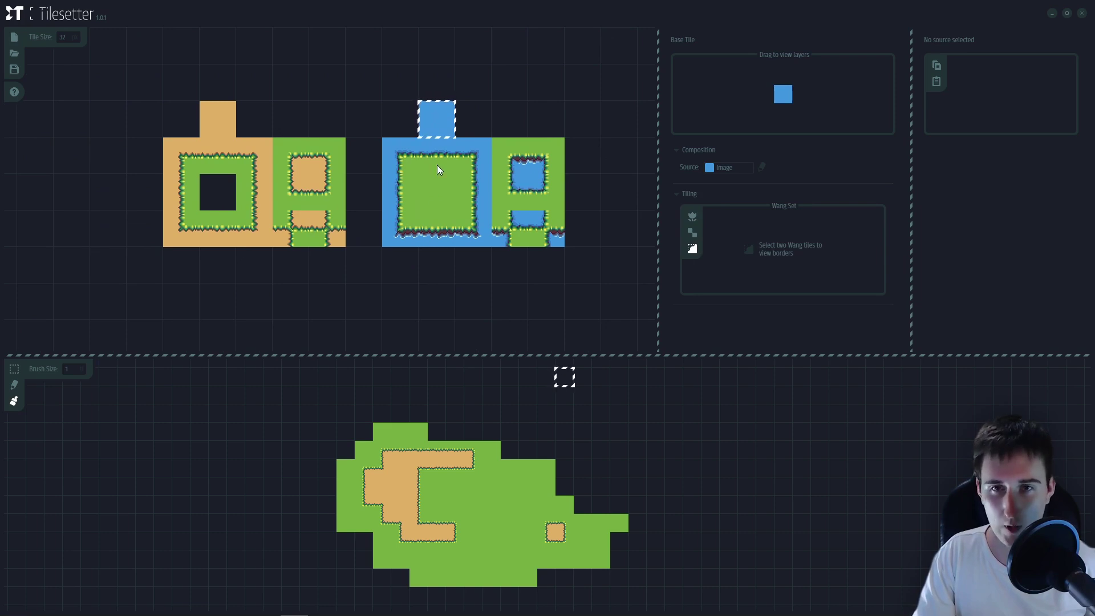
- Extend the map's grass area toward the lower right and paint a water pond inside the extension
left_click(435, 185)
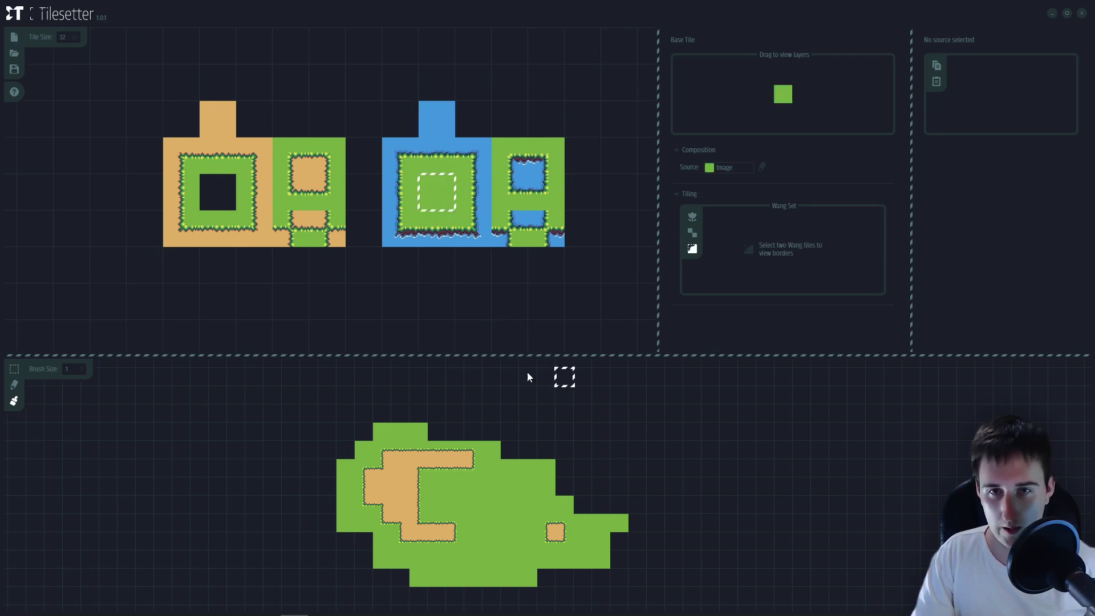
mouse_move(593, 422)
left_mouse_down()
mouse_move(548, 513)
mouse_move(624, 516)
mouse_move(597, 441)
mouse_move(571, 451)
mouse_move(563, 497)
mouse_move(578, 514)
mouse_move(542, 528)
mouse_move(536, 464)
left_mouse_up()
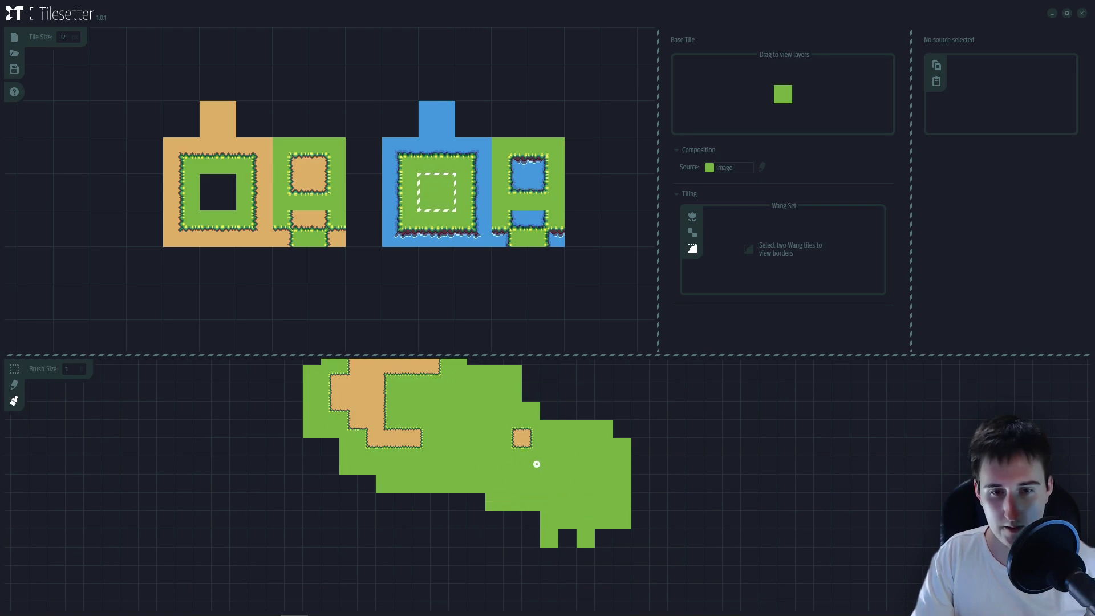
left_click(437, 120)
mouse_move(607, 501)
left_mouse_down()
mouse_move(559, 473)
mouse_move(567, 486)
left_mouse_up()
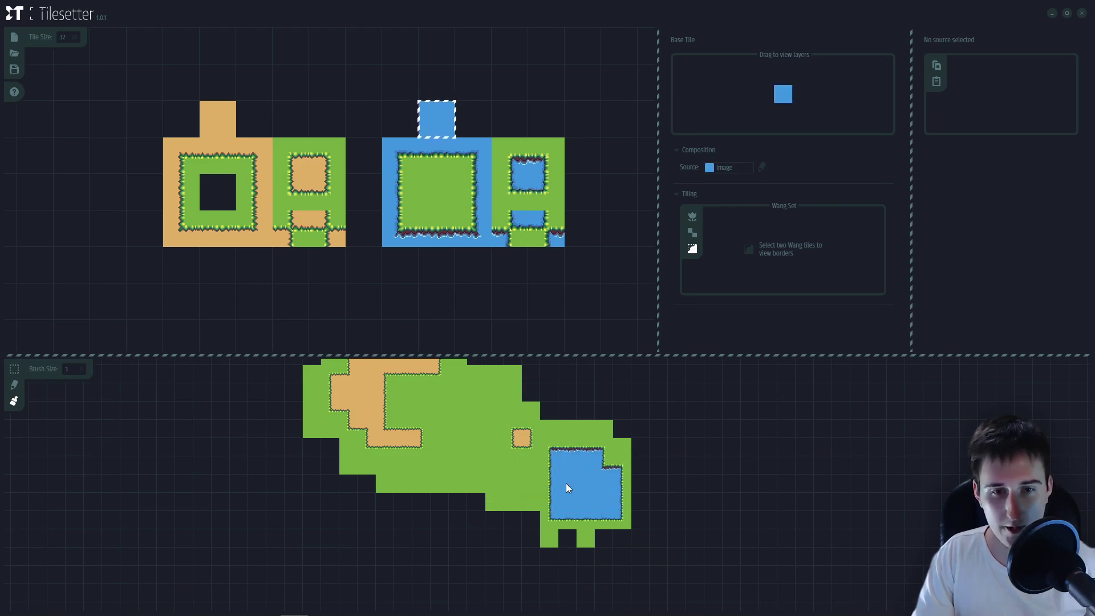
- Paint a sand patch on the grass beside the pond, and paint over part of it with grass
left_click(220, 131)
mouse_move(501, 481)
left_mouse_down()
mouse_move(518, 452)
mouse_move(450, 400)
left_mouse_up()
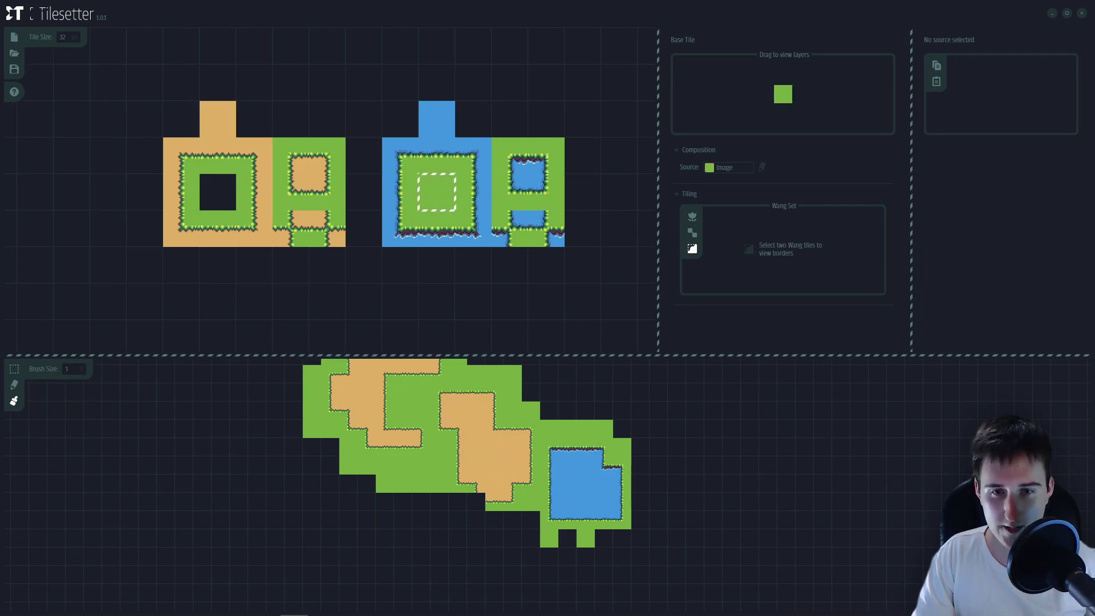
left_click_drag(493, 456, 473, 471)
scroll(566, 496, "up", 2)
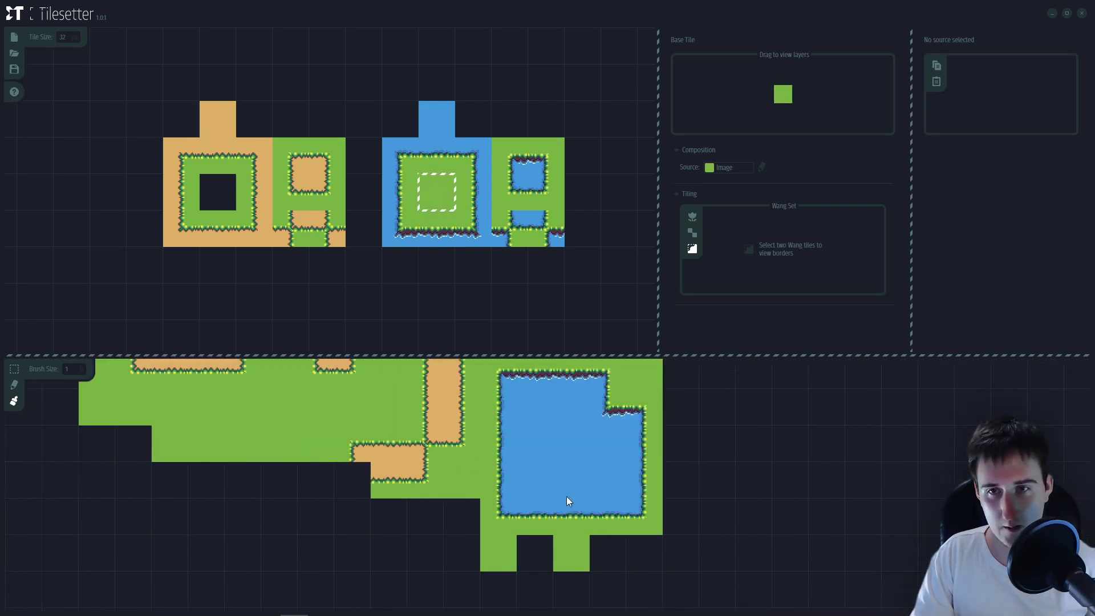
- Try to paint sand inside the map's water pond and undo the strokes
left_click(218, 120)
mouse_move(503, 415)
left_mouse_down()
mouse_move(508, 440)
mouse_move(487, 451)
mouse_move(504, 442)
left_mouse_up()
key("ctrl+z")
key("ctrl+z")
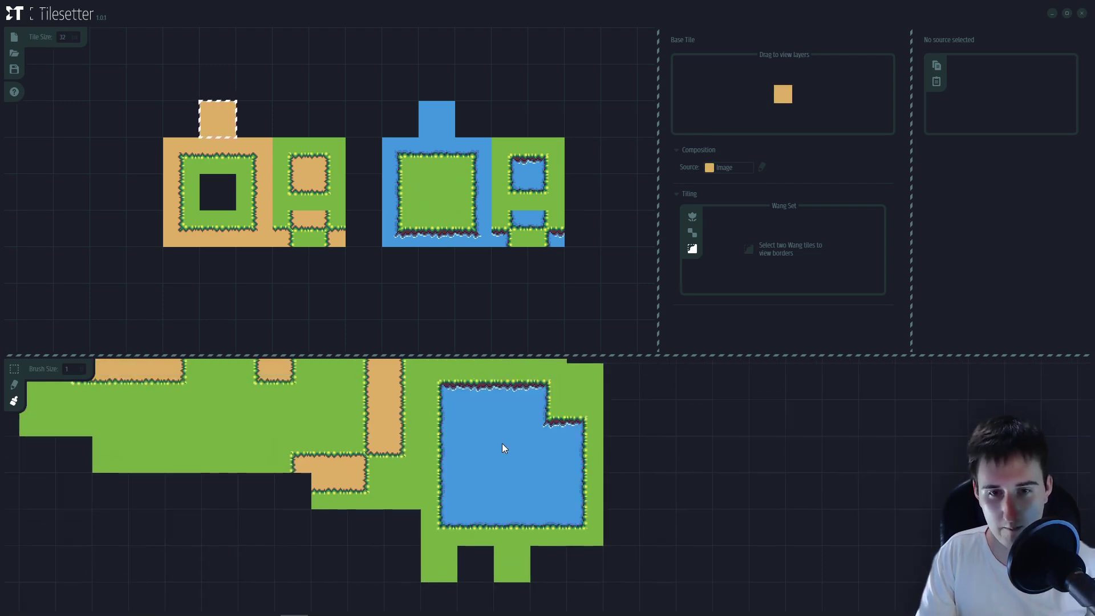
left_click_drag(516, 485, 536, 484)
key("ctrl+z")
- Place the sand and water base tiles side by side in empty space and build Wang borders from the pair
scroll(480, 189, "up", 1)
scroll(480, 189, "down", 2)
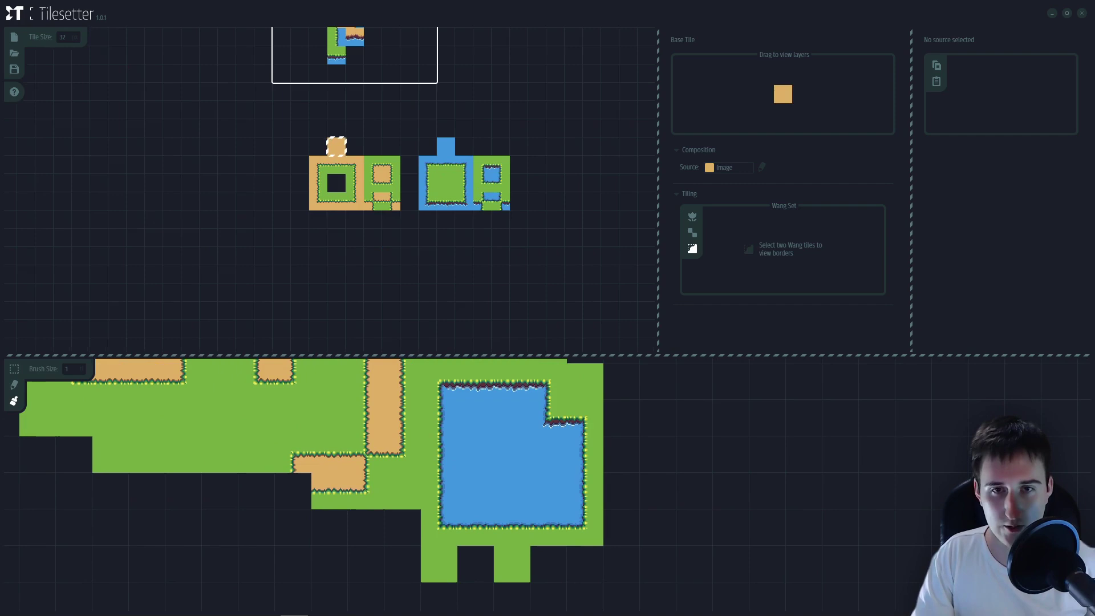
left_click_drag(480, 189, 430, 247)
scroll(444, 196, "up", 1)
left_click_drag(444, 197, 348, 124)
scroll(440, 208, "down", 2)
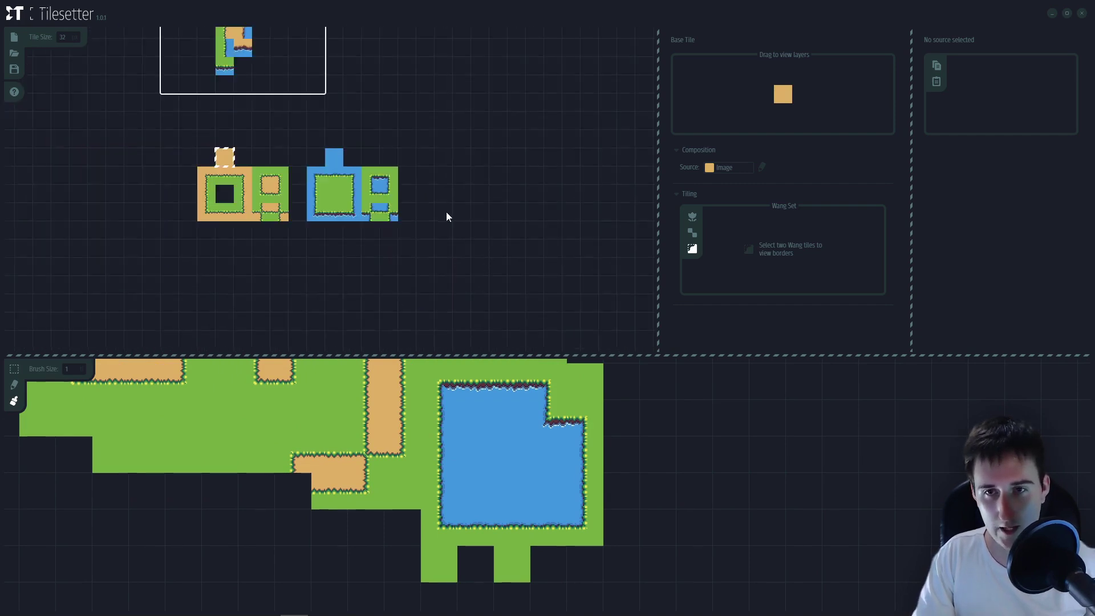
left_click(333, 157)
left_click_drag(343, 164, 468, 200)
left_click_drag(225, 158, 460, 197)
left_click(478, 228)
right_click(460, 196)
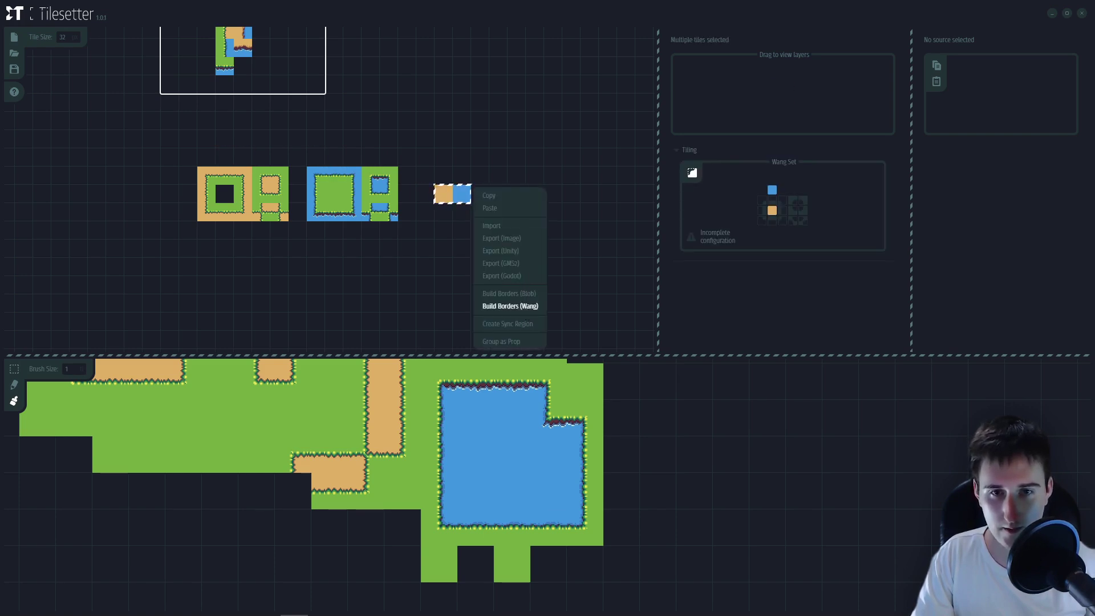
left_click(509, 306)
- Set the top sand-water border tile's source to the vertical sand-water edge image and rotate it so the water faces outward
scroll(435, 186, "up", 3)
left_click(480, 164)
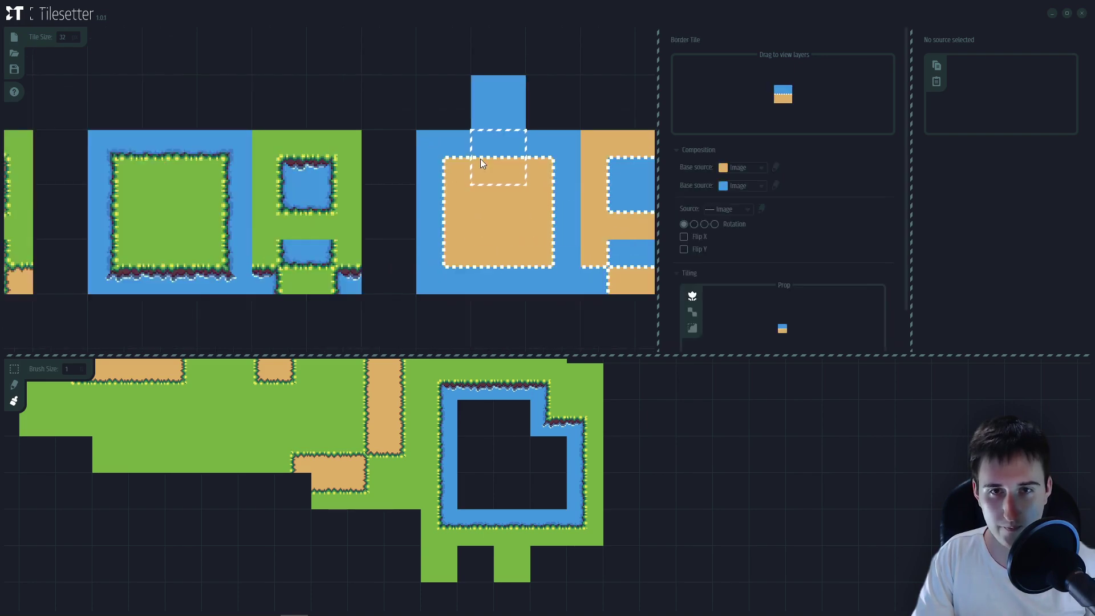
left_click(742, 209)
left_click(734, 275)
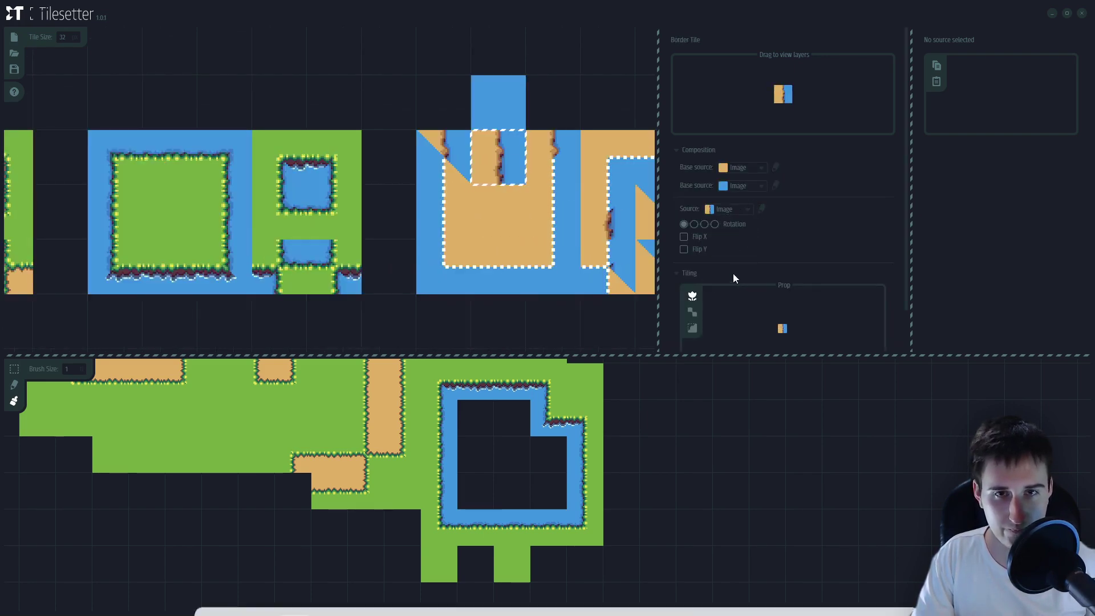
left_click(694, 224)
left_click(715, 224)
- Assign the vertical sand-water edge image to the right and left border tiles, flipping the left one with Flip X, and the horizontal edge image to the bottom tile
left_click(553, 212)
left_click(727, 209)
left_click(724, 276)
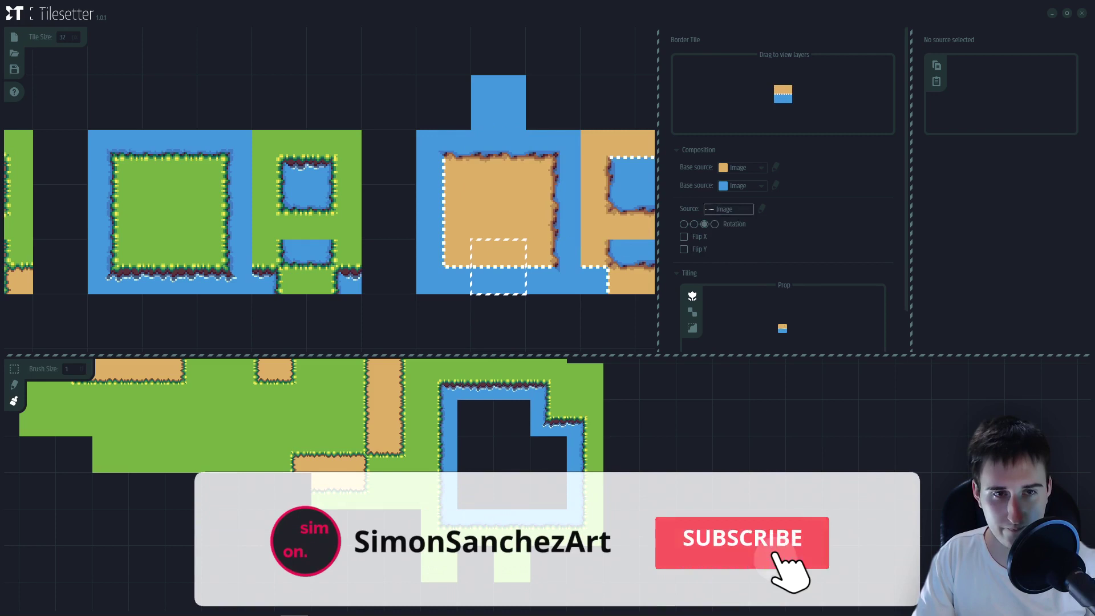
left_click(733, 209)
left_click(728, 276)
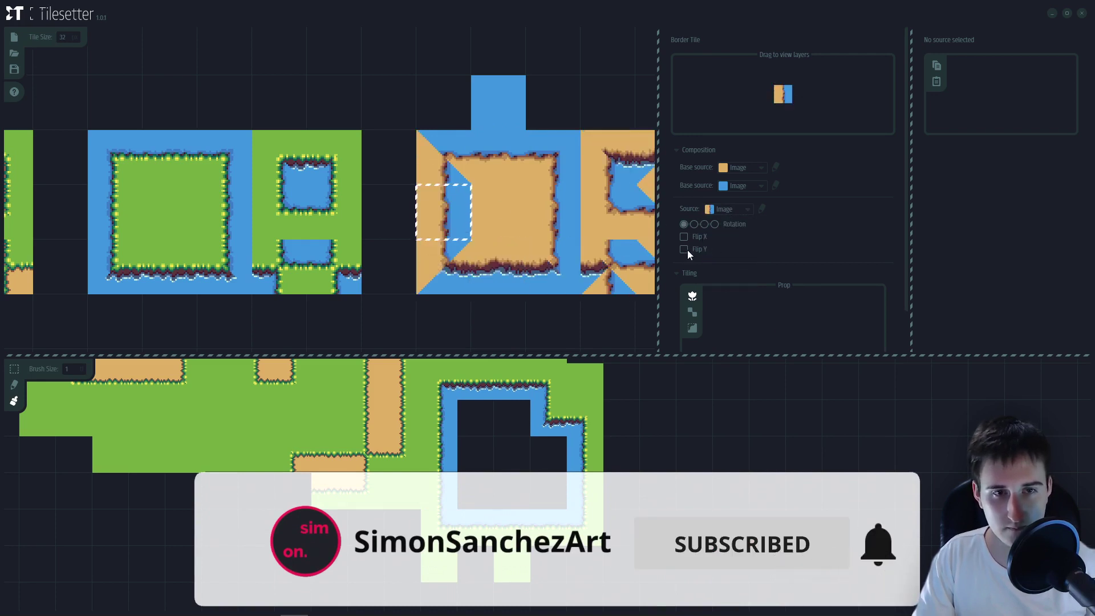
left_click(684, 237)
- Fill the pond's empty interior with sand and paint a separate sand area containing water and grass patches beside the map
scroll(491, 146, "down", 1)
left_click(491, 200)
left_click(522, 447)
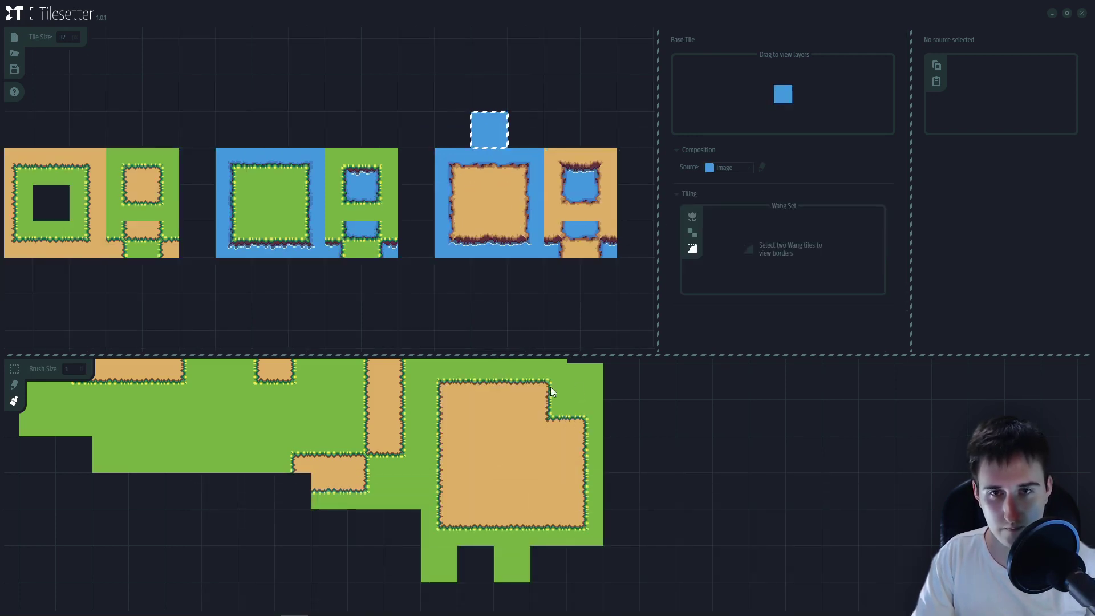
mouse_move(760, 523)
left_mouse_down()
mouse_move(758, 397)
mouse_move(832, 542)
mouse_move(842, 412)
mouse_move(796, 501)
mouse_move(769, 400)
mouse_move(825, 486)
mouse_move(842, 454)
mouse_move(795, 436)
mouse_move(812, 459)
mouse_move(754, 471)
mouse_move(730, 429)
mouse_move(733, 448)
mouse_move(715, 462)
mouse_move(706, 428)
mouse_move(740, 445)
left_mouse_up()
left_click(489, 130)
left_click(795, 436)
left_click(285, 203)
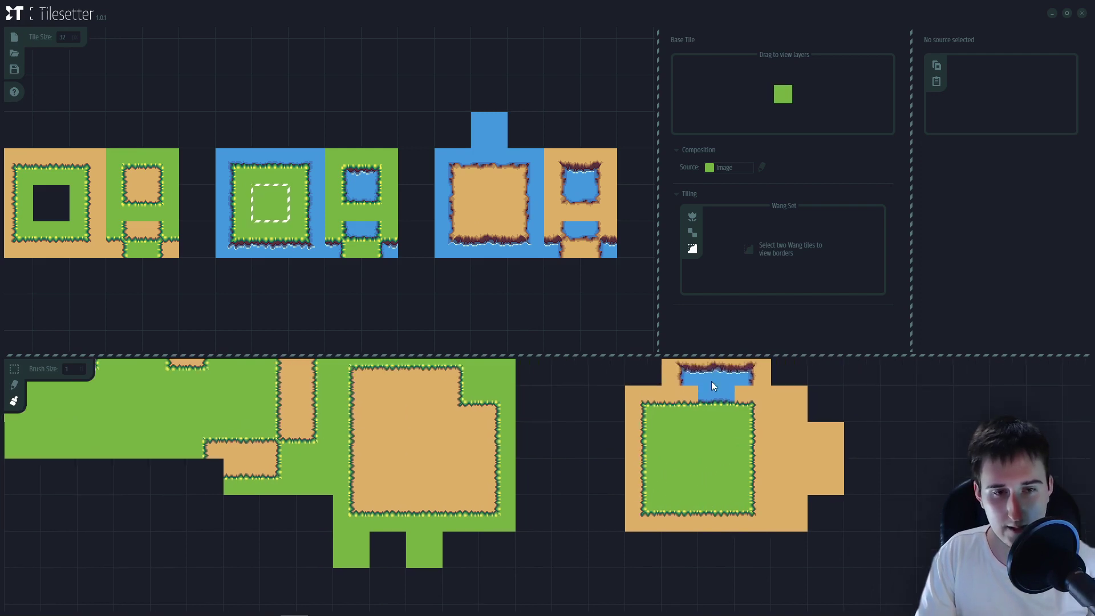
left_click_drag(710, 381, 742, 393)
- Undo the recent sand, water and grass painting on the map
key("ctrl+z")
key("ctrl+z")
key("ctrl+z")
key("ctrl+z")
scroll(650, 447, "down", 2)
key("ctrl+z")
key("ctrl+z")
key("ctrl+z")
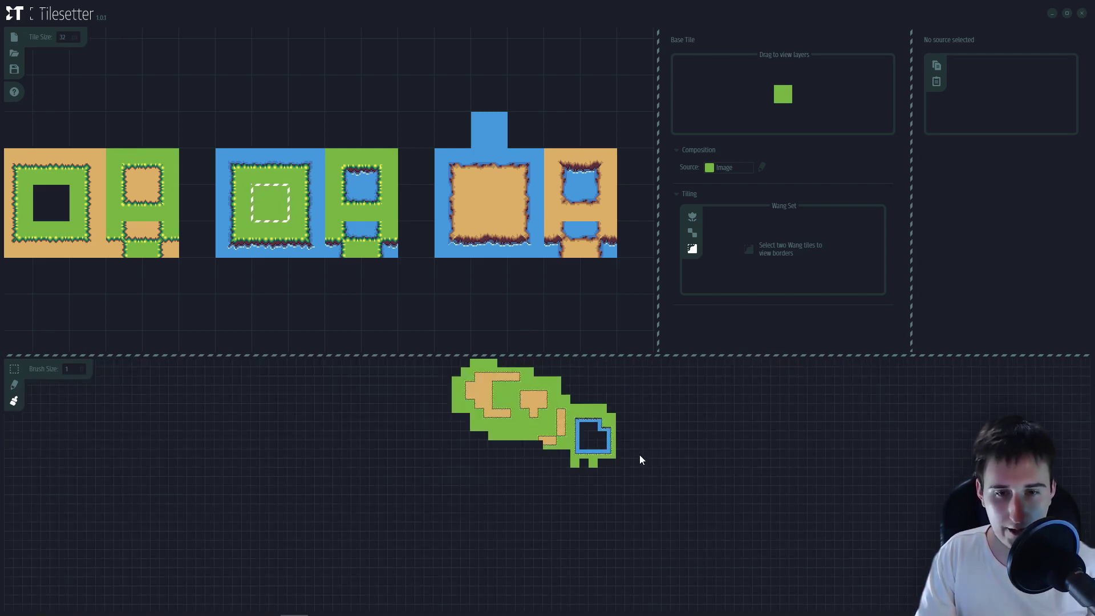
scroll(637, 454, "up", 1)
key("ctrl+z")
key("ctrl+z")
key("ctrl+z")
key("ctrl+z")
key("ctrl+z")
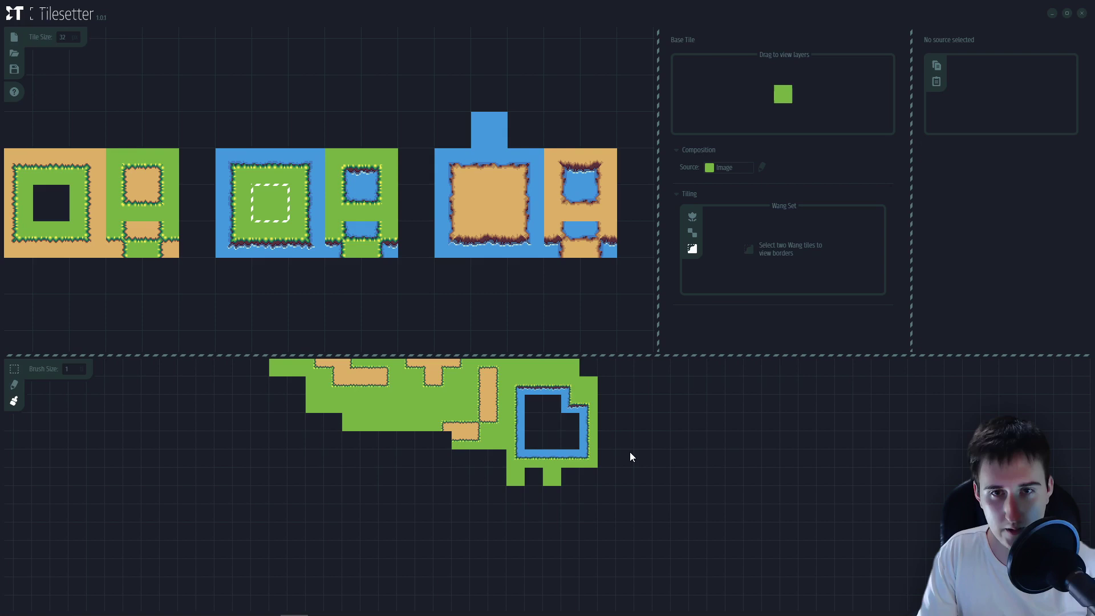
- Fill the pond's empty interior with sand and set the brush size to 2
left_click(491, 198)
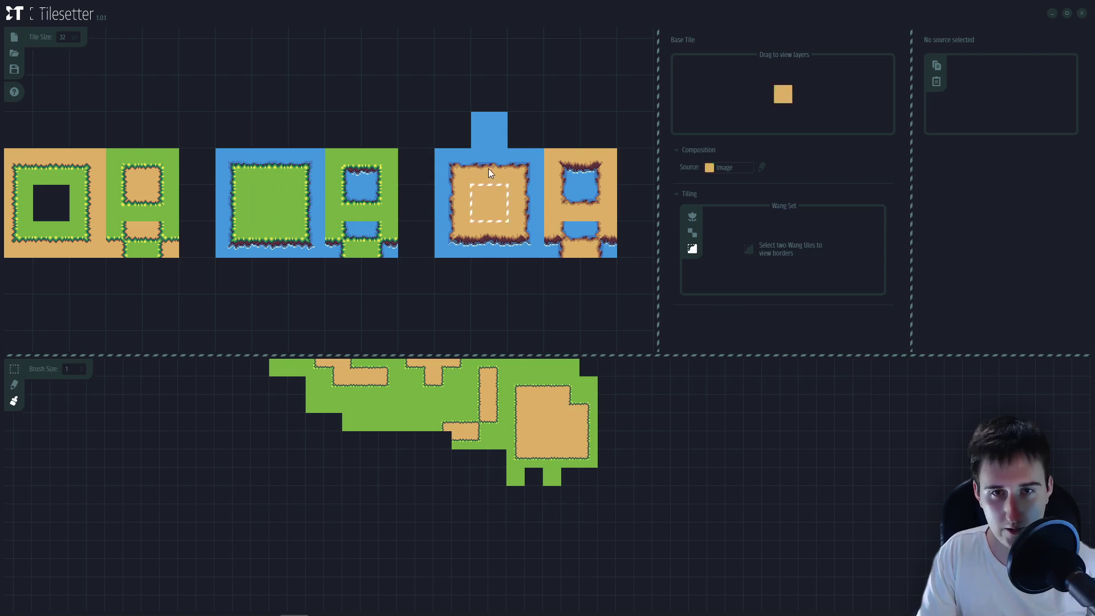
left_click(74, 369)
key("BackSpace")
type("2")
key("Return")
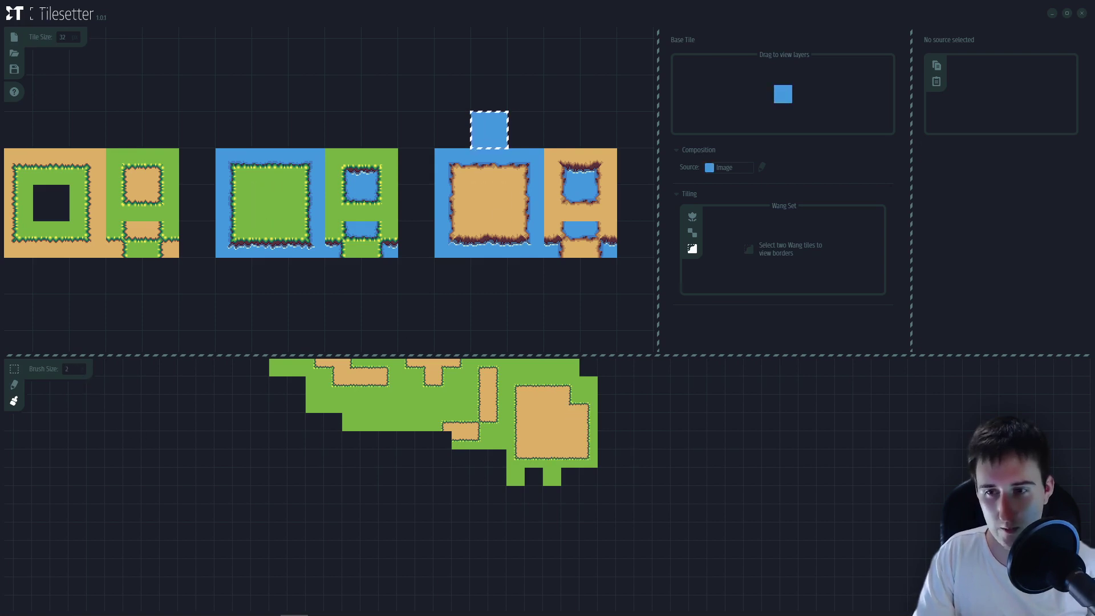
- Set the brush size to 8 and paint a large water area over the whole map
left_click_drag(73, 370, 61, 374)
type("8")
key("Return")
mouse_move(568, 537)
left_mouse_down()
mouse_move(225, 498)
mouse_move(425, 464)
mouse_move(411, 396)
mouse_move(328, 435)
mouse_move(259, 396)
mouse_move(670, 474)
mouse_move(443, 516)
mouse_move(249, 508)
mouse_move(640, 546)
mouse_move(549, 449)
left_mouse_up()
scroll(496, 521, "down", 2)
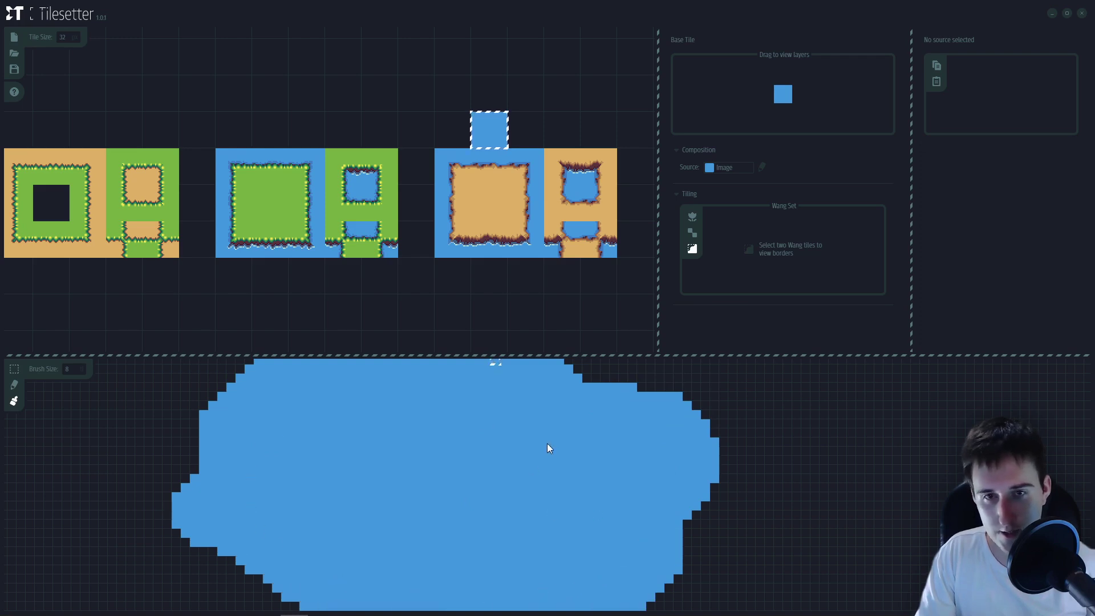
- Gather the grass, sand and water base tiles into one row below the grass-and-sand tileset
scroll(508, 159, "down", 3)
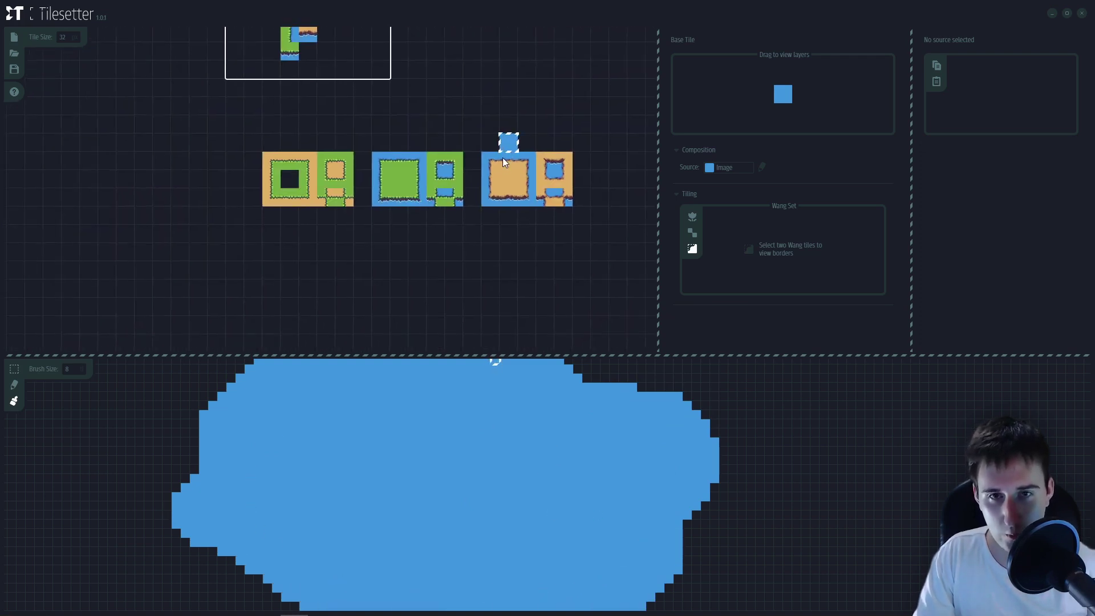
left_click(390, 182)
left_click_drag(398, 181, 274, 234)
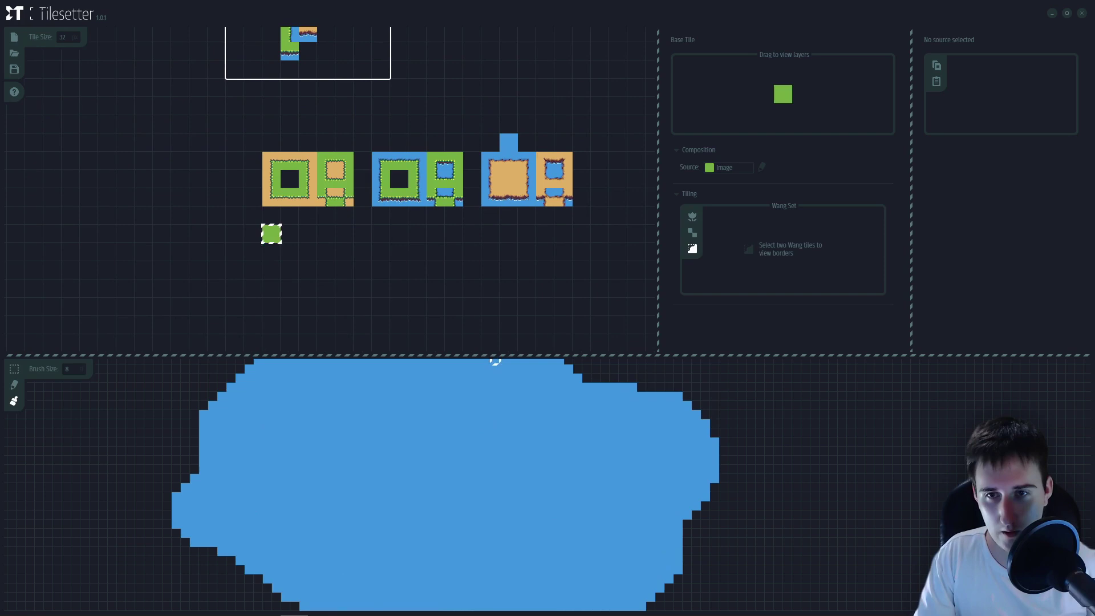
left_click(417, 271)
left_click(496, 181)
left_click_drag(496, 182, 272, 252)
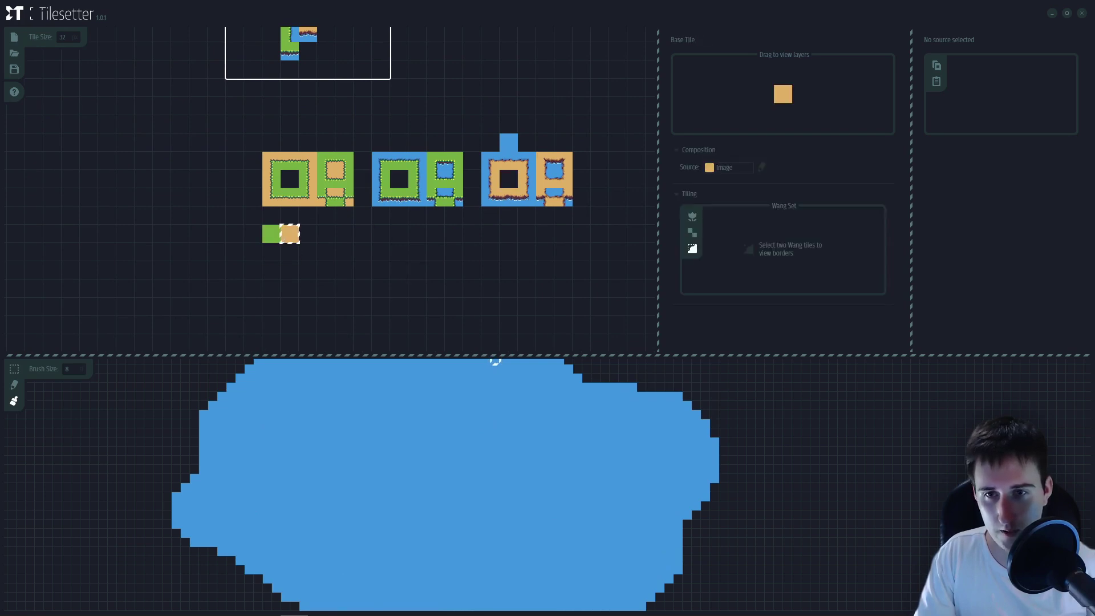
left_click_drag(509, 142, 308, 234)
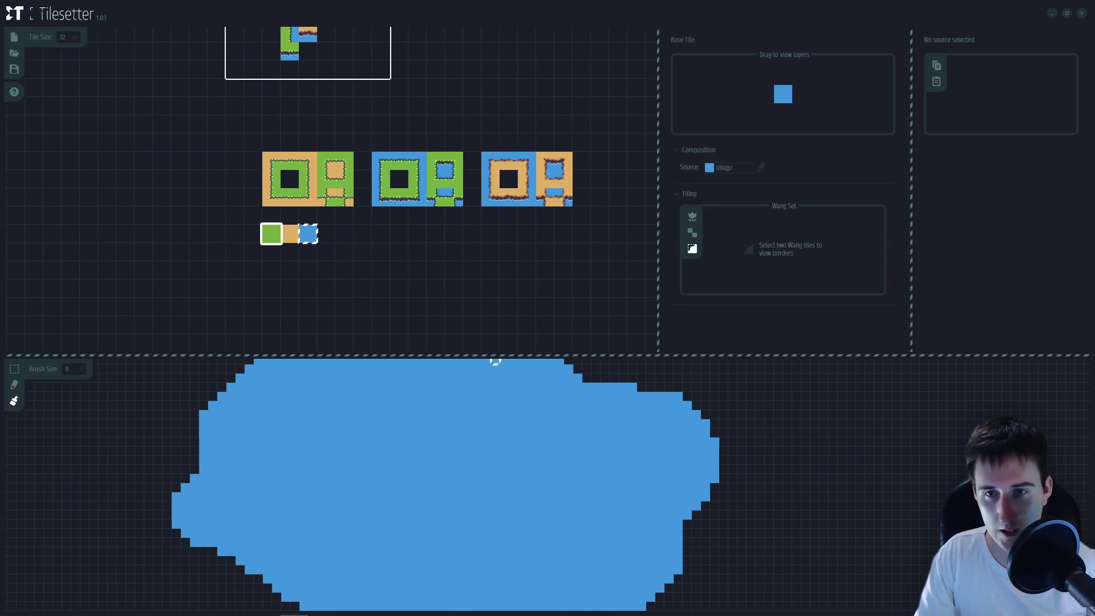
- Paint a large grass island in the water and a rounded sand area inside the grass
left_click(272, 234)
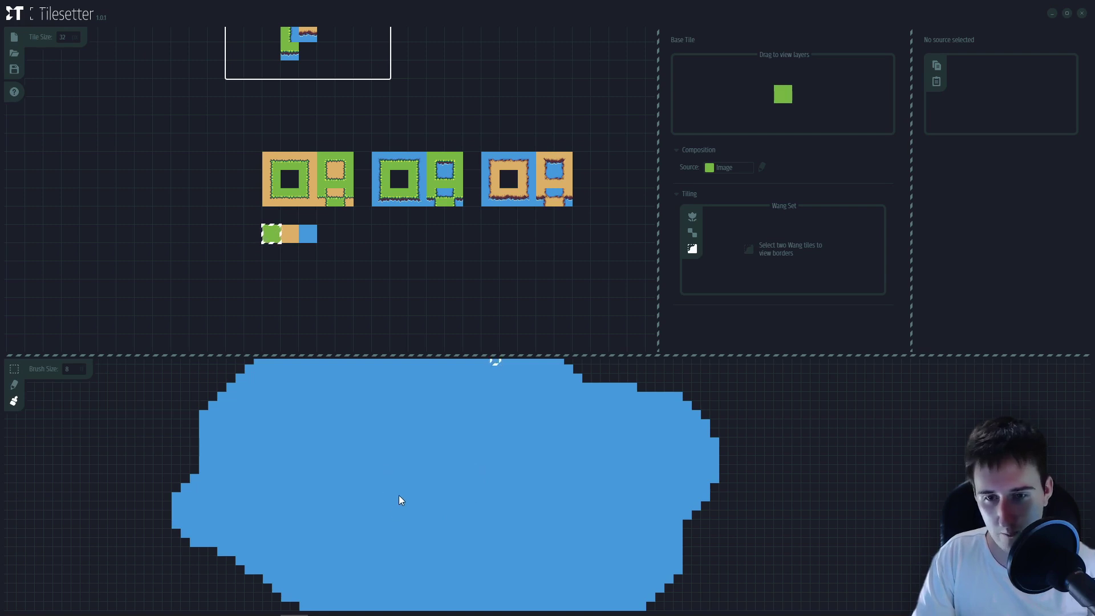
scroll(399, 501, "up", 2)
mouse_move(306, 456)
left_mouse_down()
mouse_move(353, 522)
mouse_move(614, 526)
mouse_move(567, 410)
mouse_move(343, 405)
mouse_move(451, 540)
left_mouse_up()
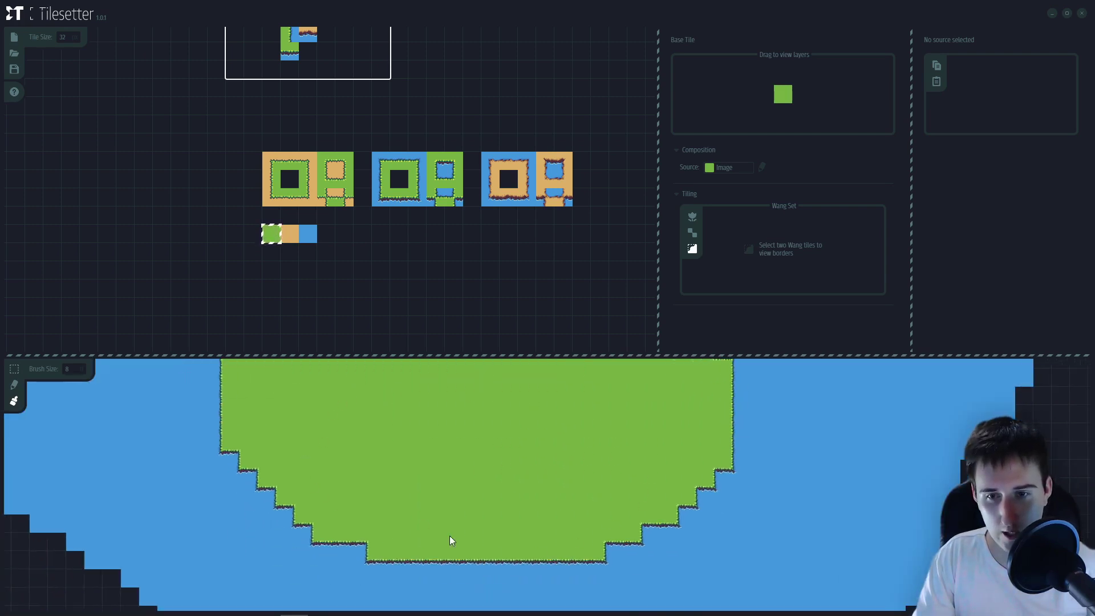
left_click(292, 239)
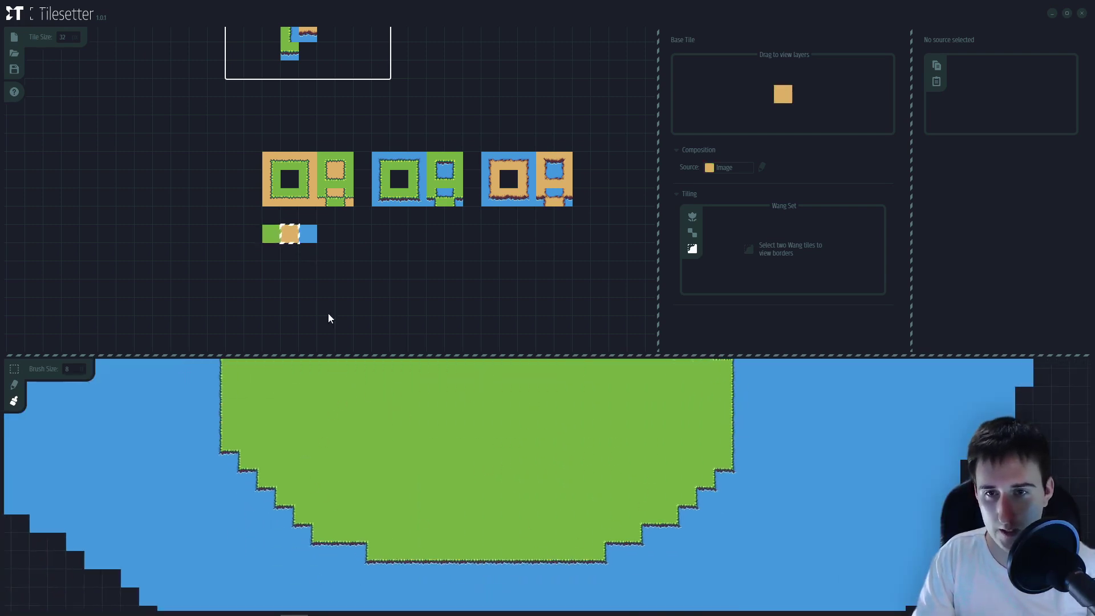
mouse_move(432, 440)
left_mouse_down()
mouse_move(411, 428)
mouse_move(457, 442)
mouse_move(478, 411)
left_mouse_up()
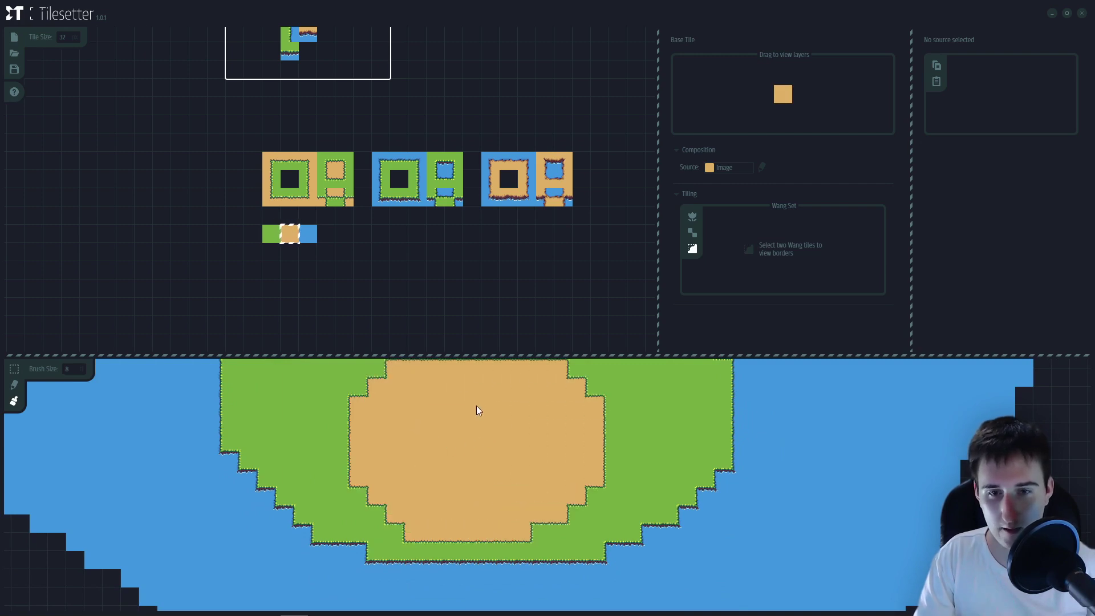
- With brush size 4, paint a water lake inside the sand area and a water inlet in the grass above it
left_click(312, 236)
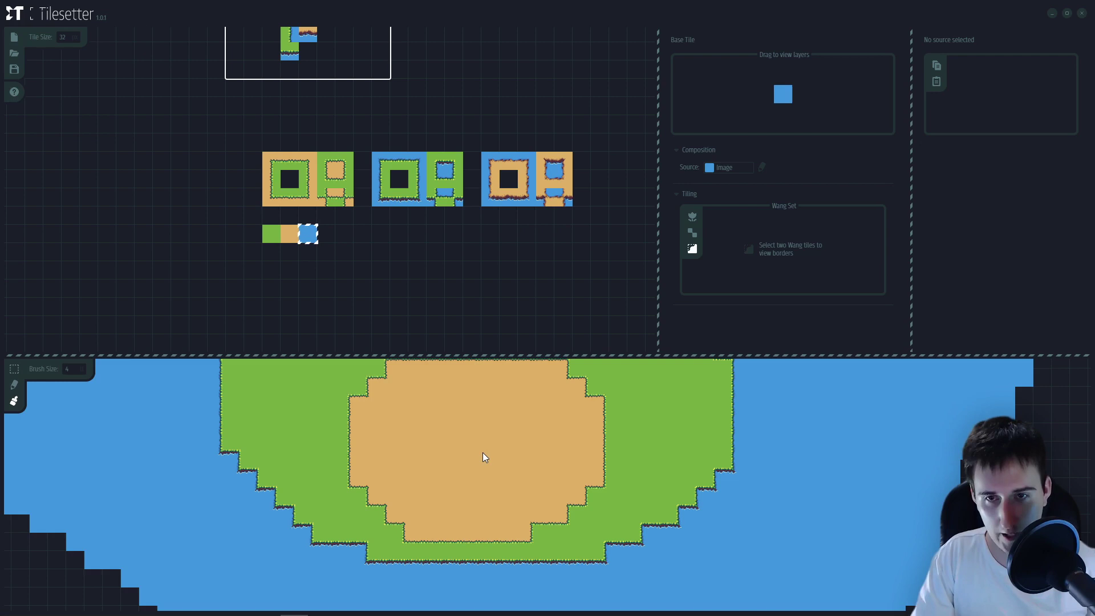
left_click_drag(480, 455, 511, 425)
left_click_drag(452, 373, 495, 447)
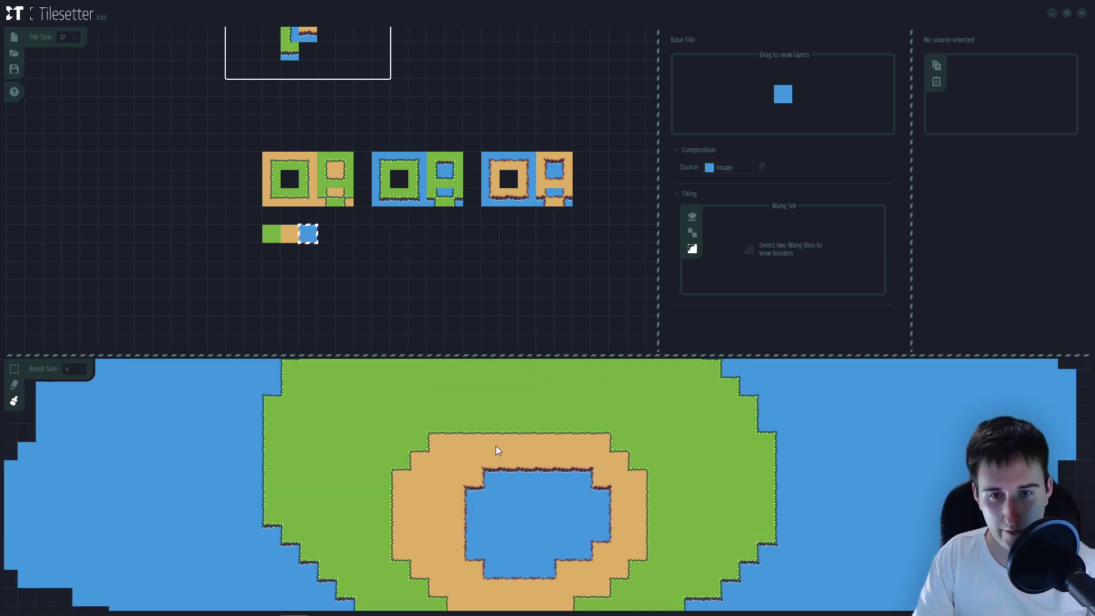
mouse_move(351, 417)
left_mouse_down()
mouse_move(354, 399)
mouse_move(372, 392)
left_mouse_up()
mouse_move(485, 416)
left_mouse_down()
mouse_move(496, 443)
mouse_move(476, 374)
left_mouse_up()
key("ctrl+z")
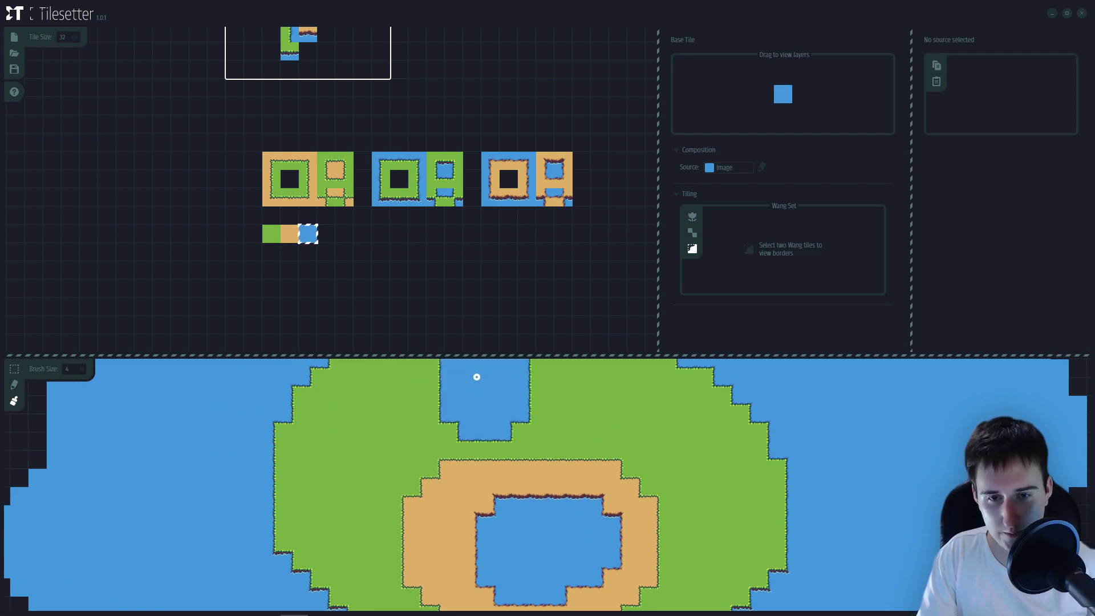
left_click_drag(559, 433, 533, 460)
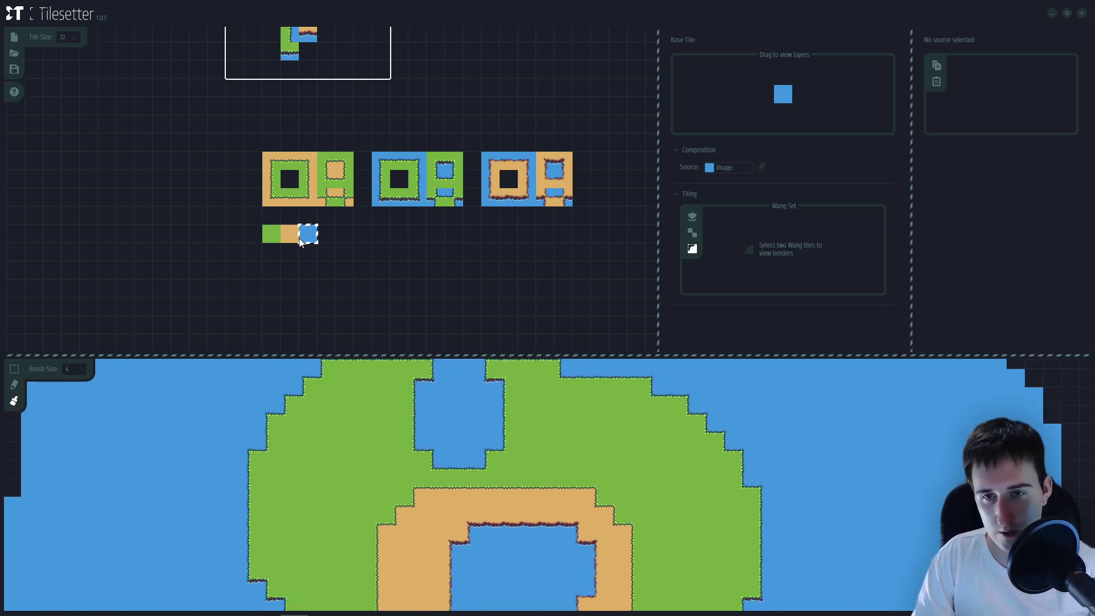
left_click_drag(301, 243, 279, 261)
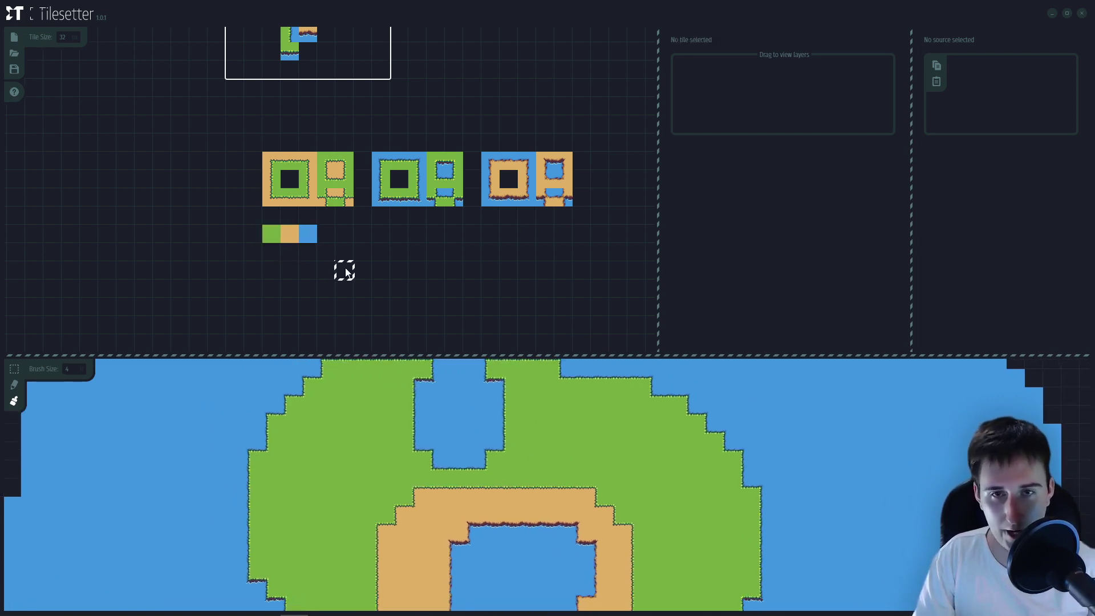
left_click_drag(390, 271, 394, 258)
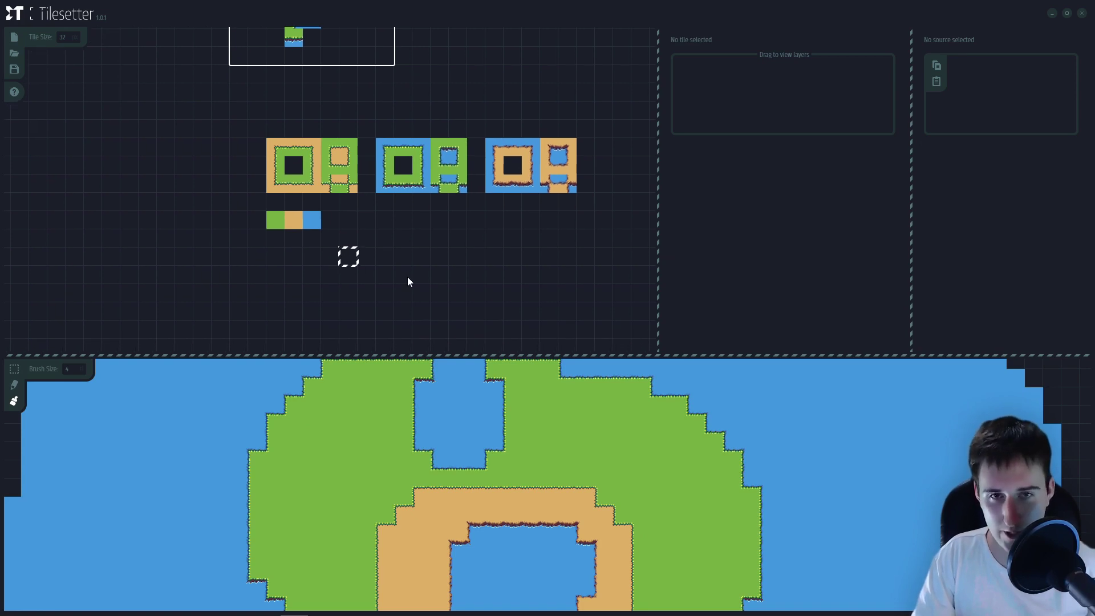
scroll(608, 554, "down", 4)
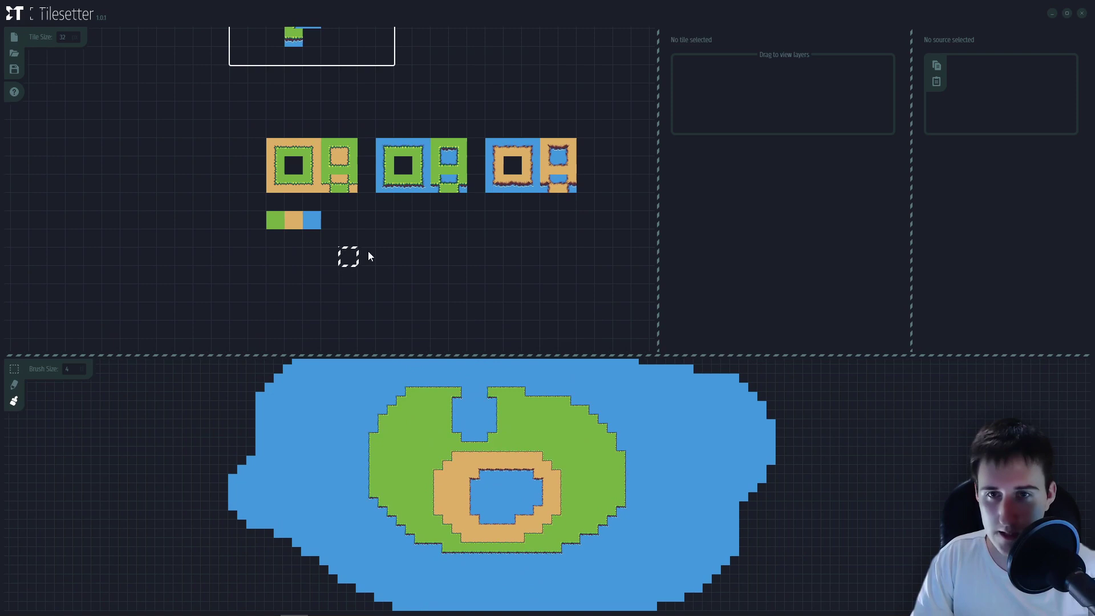
- Select the block of flower and grass-blade tiles in the imported image and paint them with brush size 1 onto the island's grass
scroll(350, 120, "up", 4)
scroll(322, 147, "up", 3)
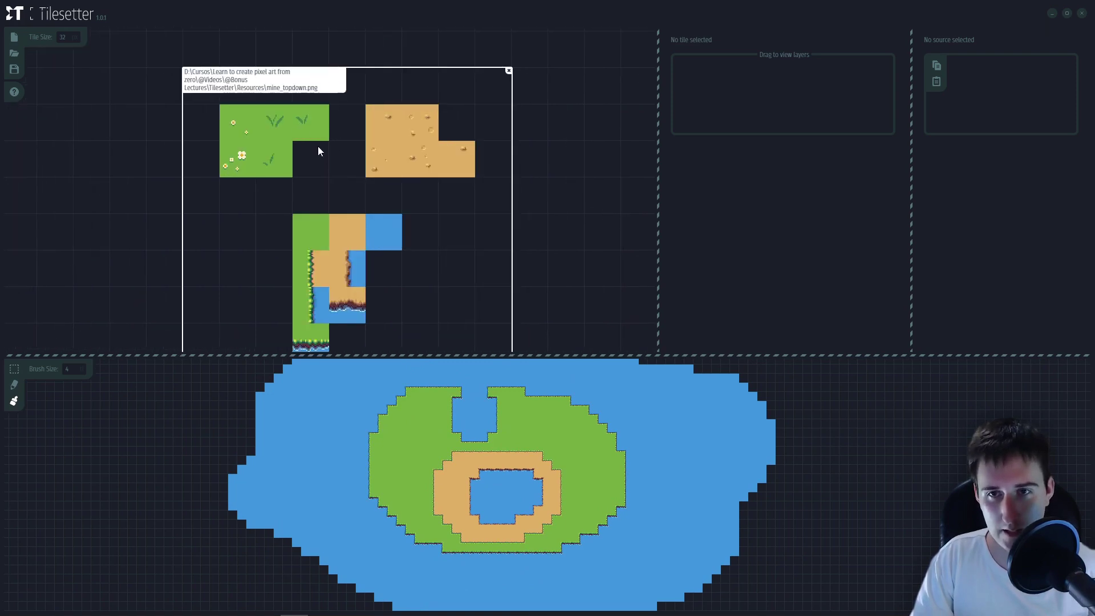
scroll(471, 445, "up", 4)
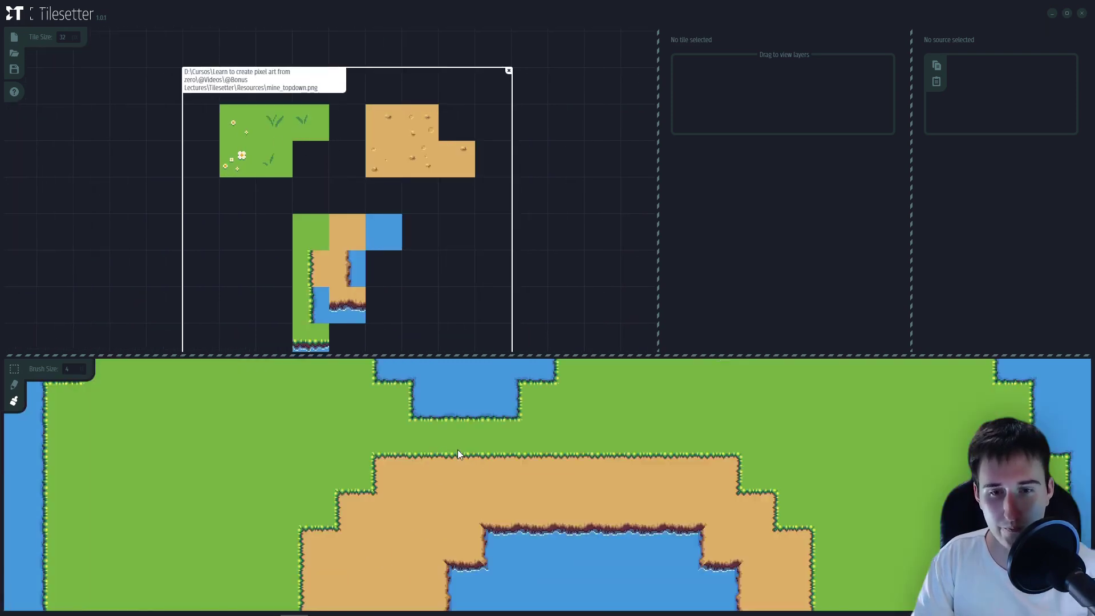
left_click(237, 132)
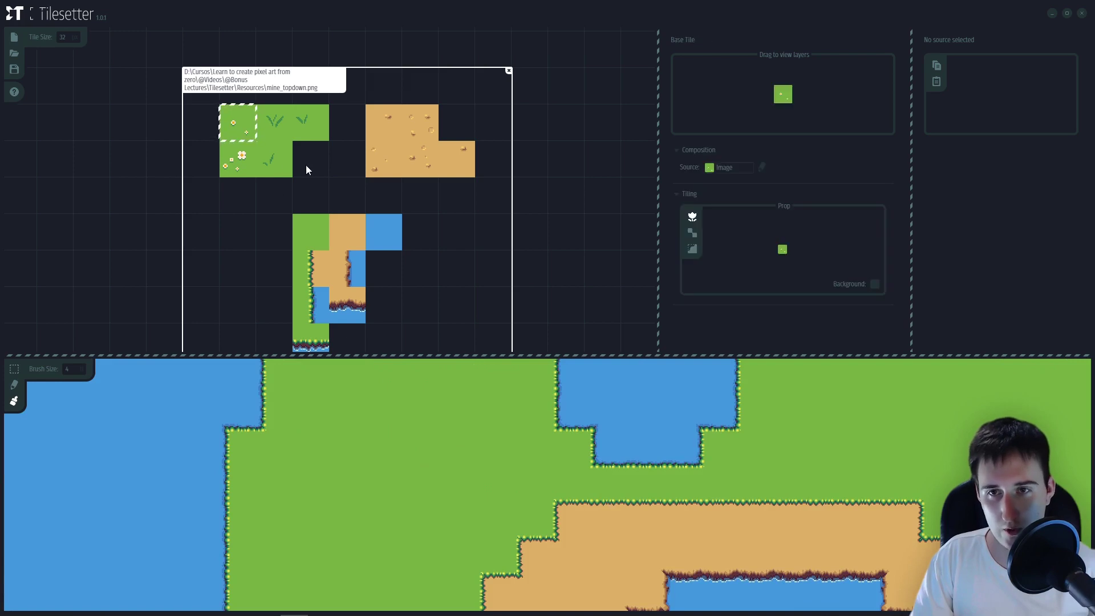
left_click(305, 165)
left_click_drag(234, 122, 310, 160)
left_click(300, 152)
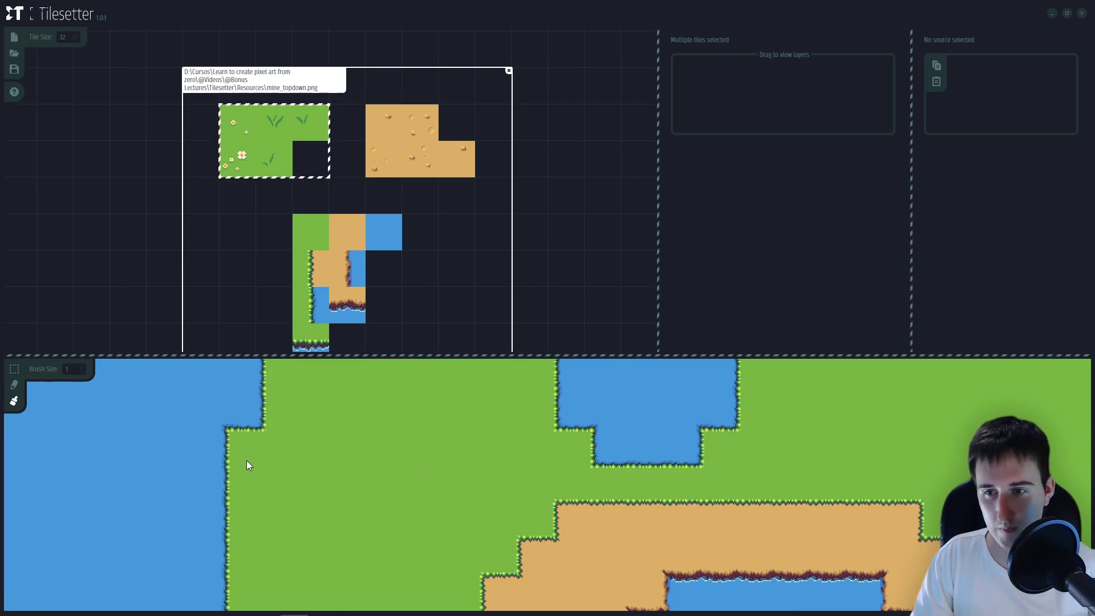
mouse_move(302, 495)
left_mouse_down()
mouse_move(325, 455)
mouse_move(448, 393)
mouse_move(354, 540)
mouse_move(349, 400)
left_mouse_up()
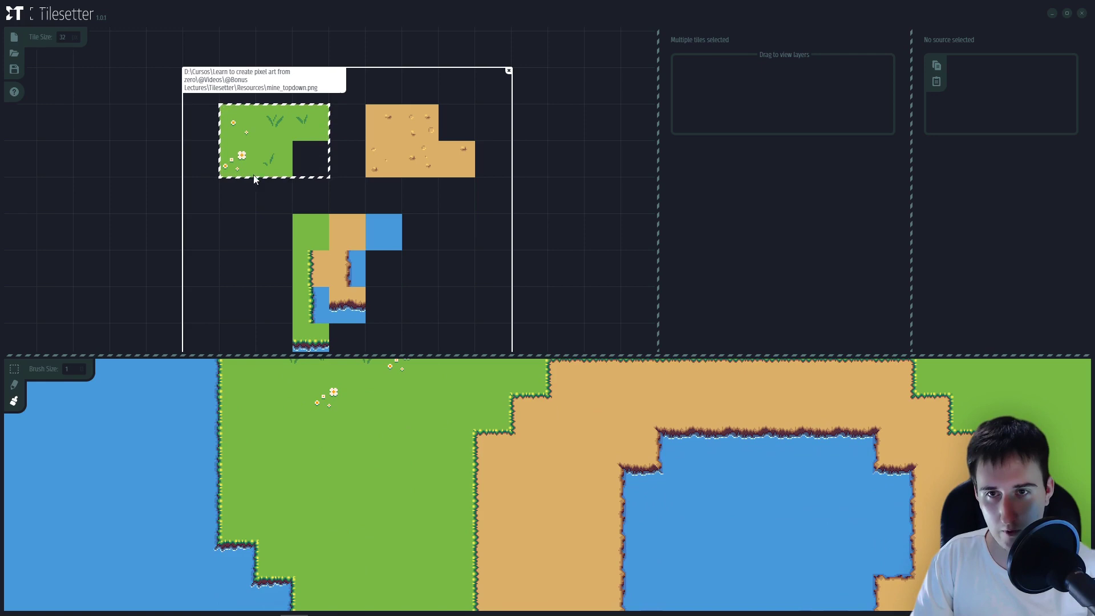
- Paint the selected flower and grass-blade tiles across the island's grass east of the sand area
mouse_move(713, 368)
left_mouse_down()
mouse_move(643, 405)
mouse_move(480, 432)
left_mouse_up()
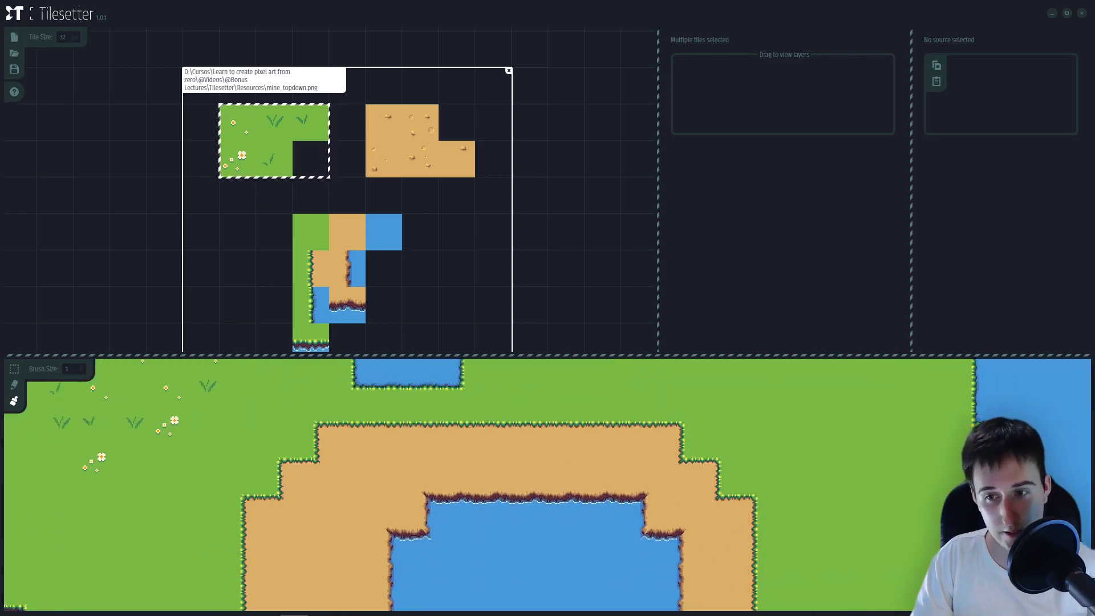
scroll(18, 393, "right", 3)
scroll(19, 393, "up", 2)
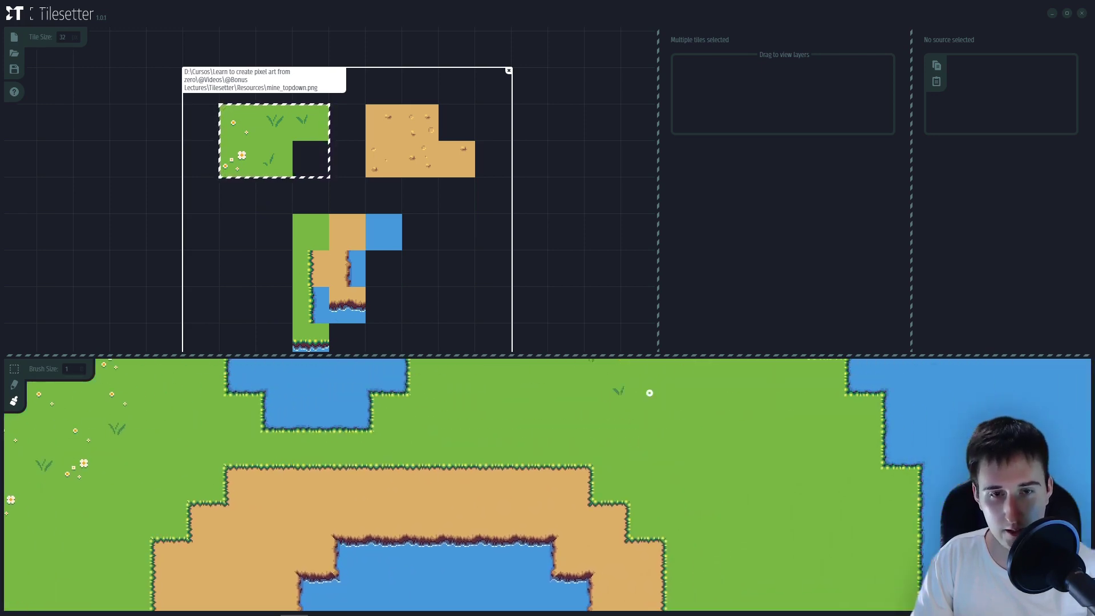
left_click(14, 384)
left_click_drag(740, 477, 775, 525)
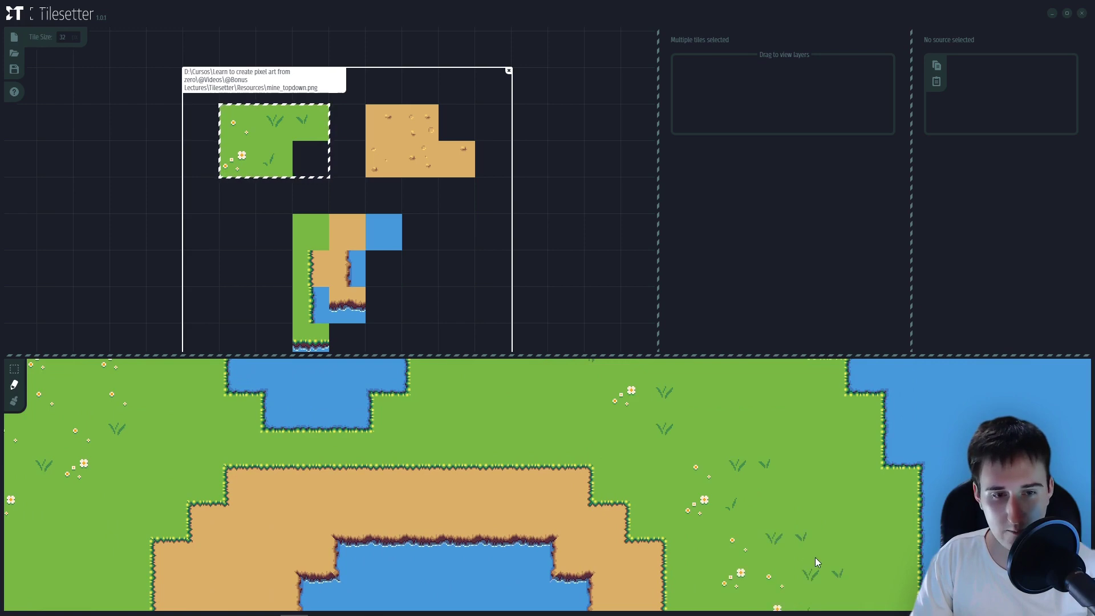
- Try painting the same decoration tiles with the pencil tool over the eastern grass, and undo the strokes
mouse_move(816, 561)
left_mouse_down()
mouse_move(773, 425)
mouse_move(747, 402)
mouse_move(760, 498)
mouse_move(751, 448)
mouse_move(642, 415)
left_mouse_up()
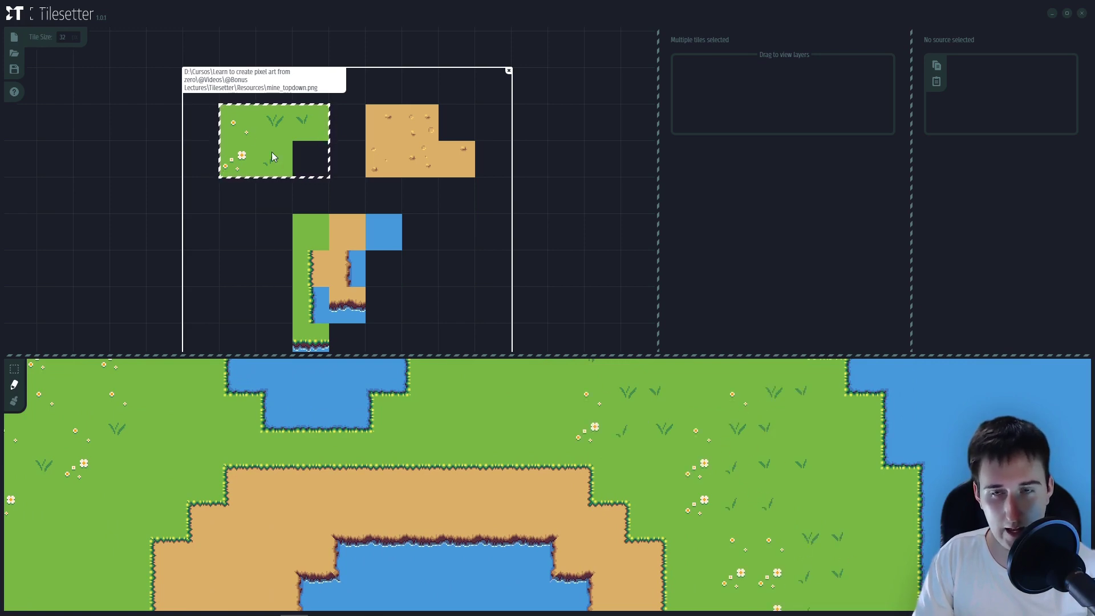
key("ctrl+z")
key("ctrl+z")
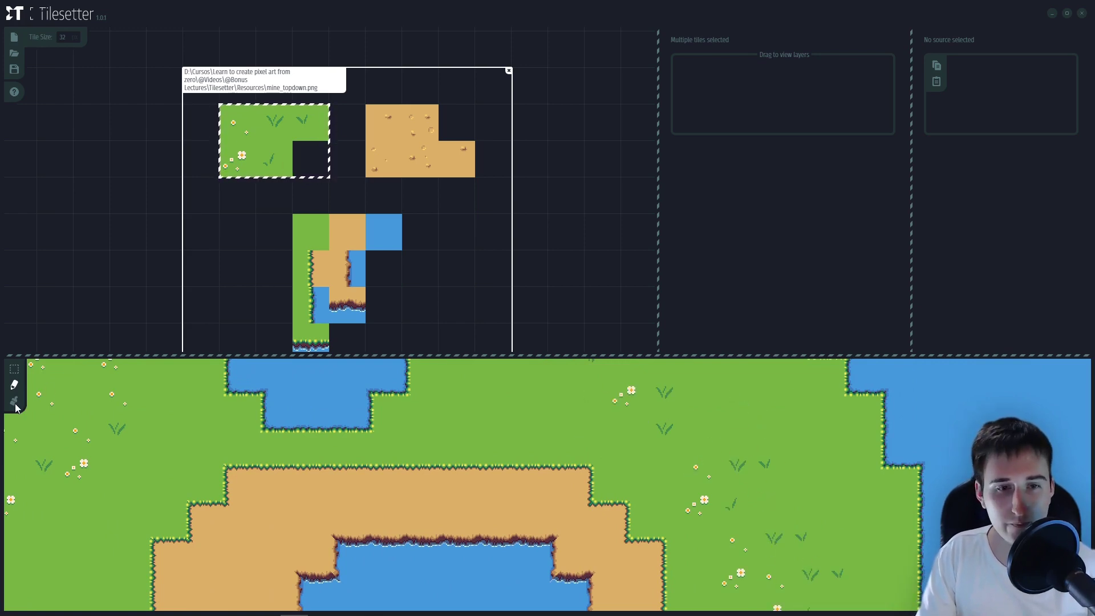
- Add the imported image's plain grass tile to the selected decoration tiles and paint the mix with brush size 5 over the island's western grass
left_click(14, 401)
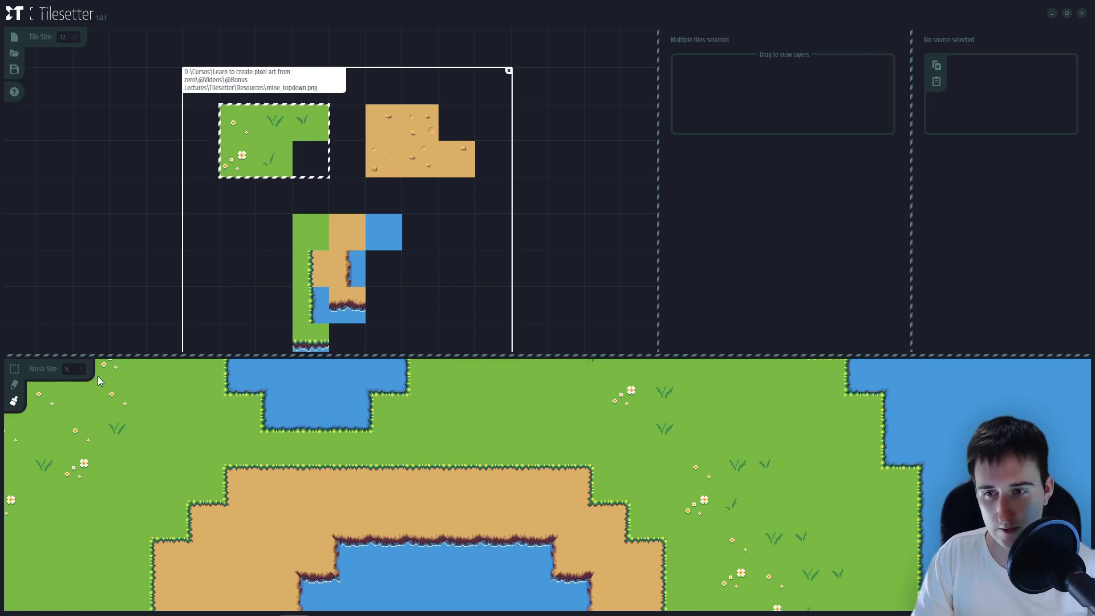
scroll(723, 493, "down", 3)
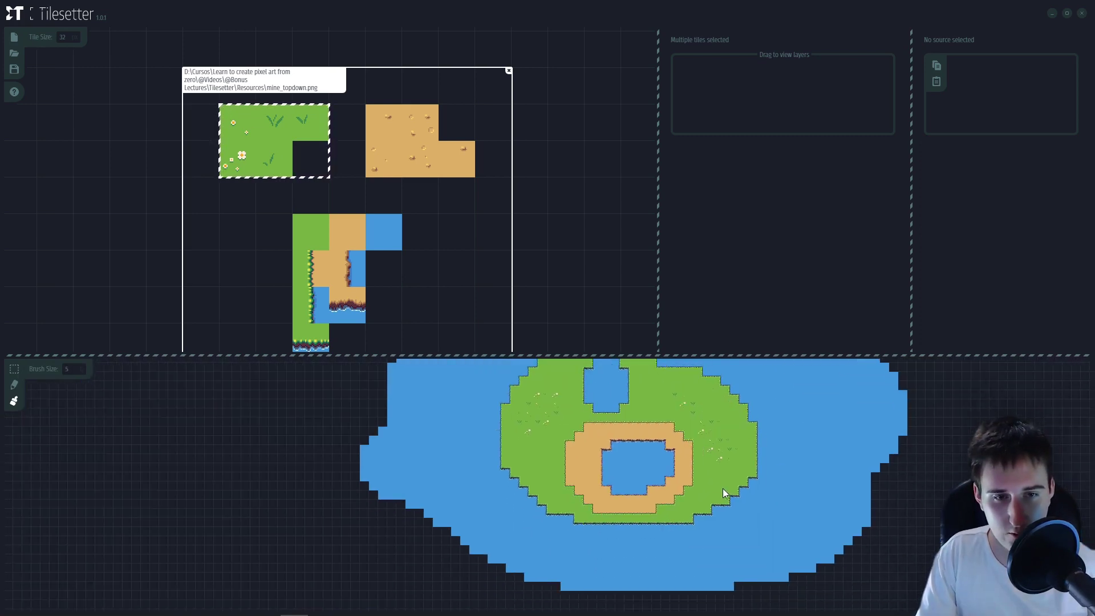
scroll(723, 493, "up", 5)
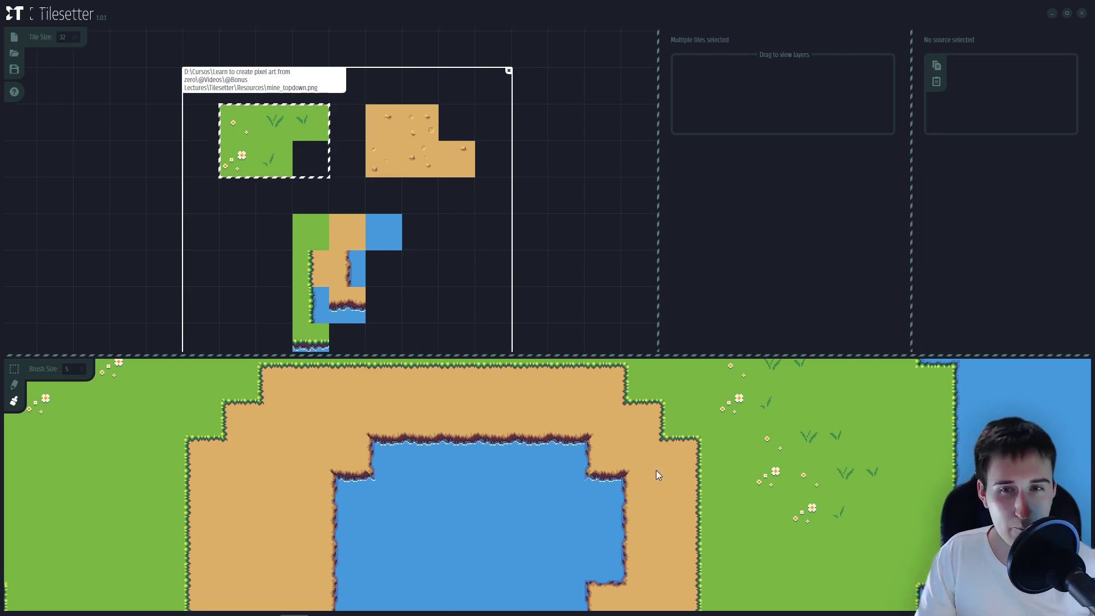
left_click_drag(569, 470, 622, 463)
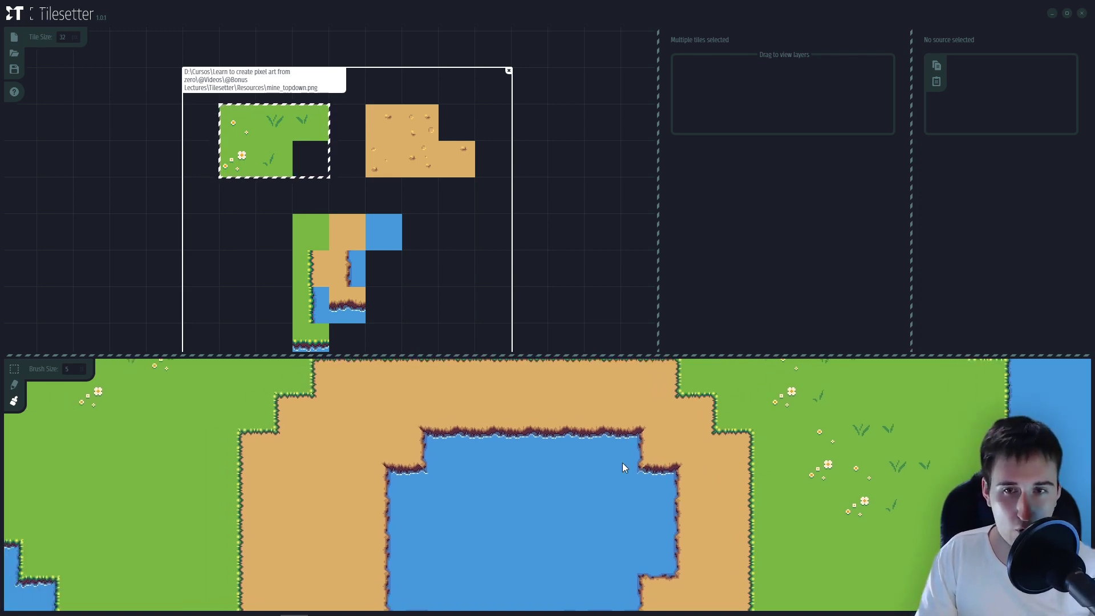
mouse_move(41, 404)
left_mouse_down()
mouse_move(225, 453)
mouse_move(308, 448)
mouse_move(331, 502)
mouse_move(398, 429)
left_mouse_up()
mouse_move(422, 471)
left_mouse_down()
mouse_move(357, 459)
mouse_move(379, 457)
left_mouse_up()
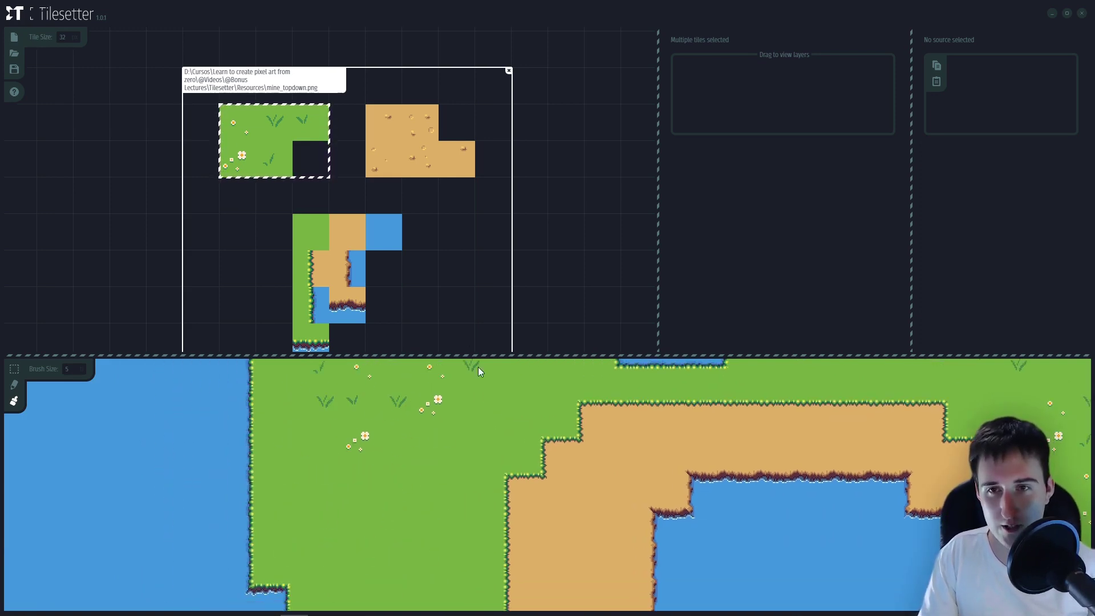
left_click(319, 234)
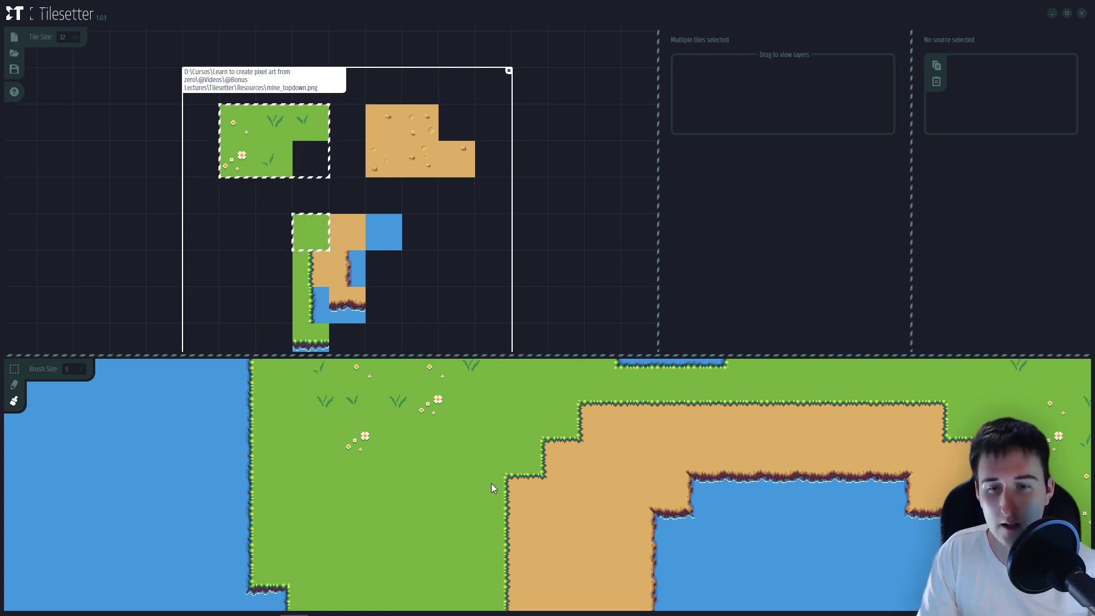
right_click(503, 526)
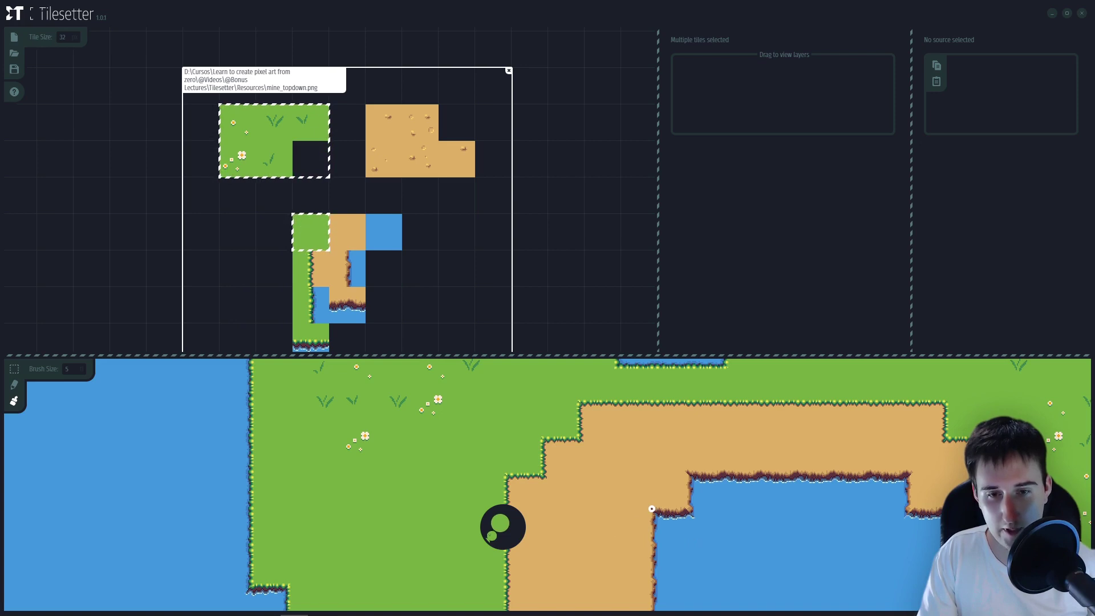
mouse_move(400, 450)
left_mouse_down()
mouse_move(391, 521)
mouse_move(365, 527)
mouse_move(364, 471)
mouse_move(402, 425)
left_mouse_up()
- Try painting more of the grass mix over the northwestern grass, and undo the stroke
scroll(402, 429, "down", 3)
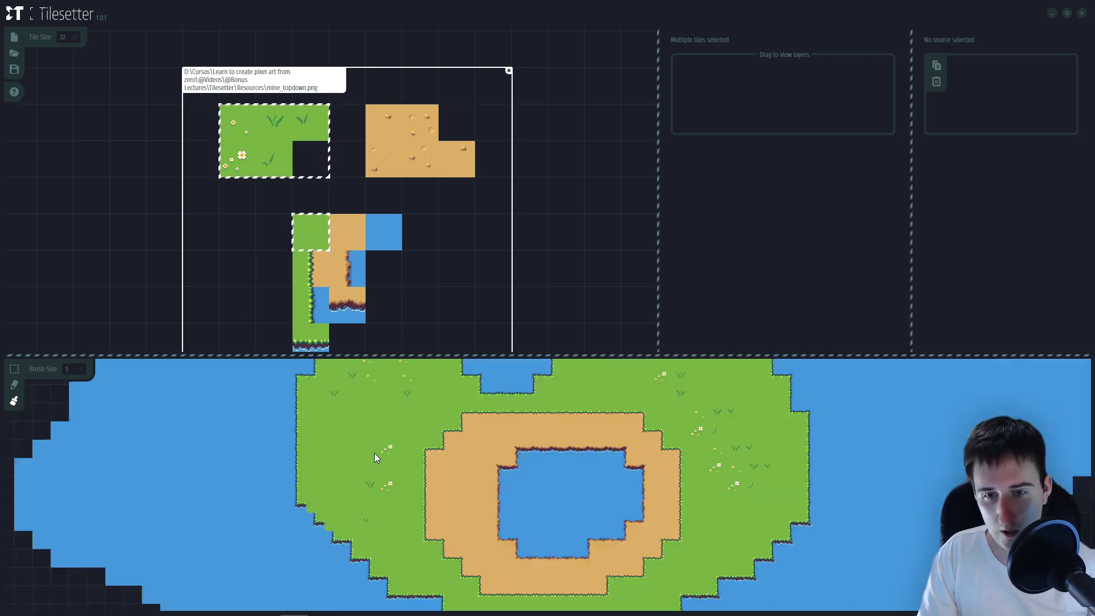
scroll(374, 453, "up", 3)
scroll(370, 454, "down", 3)
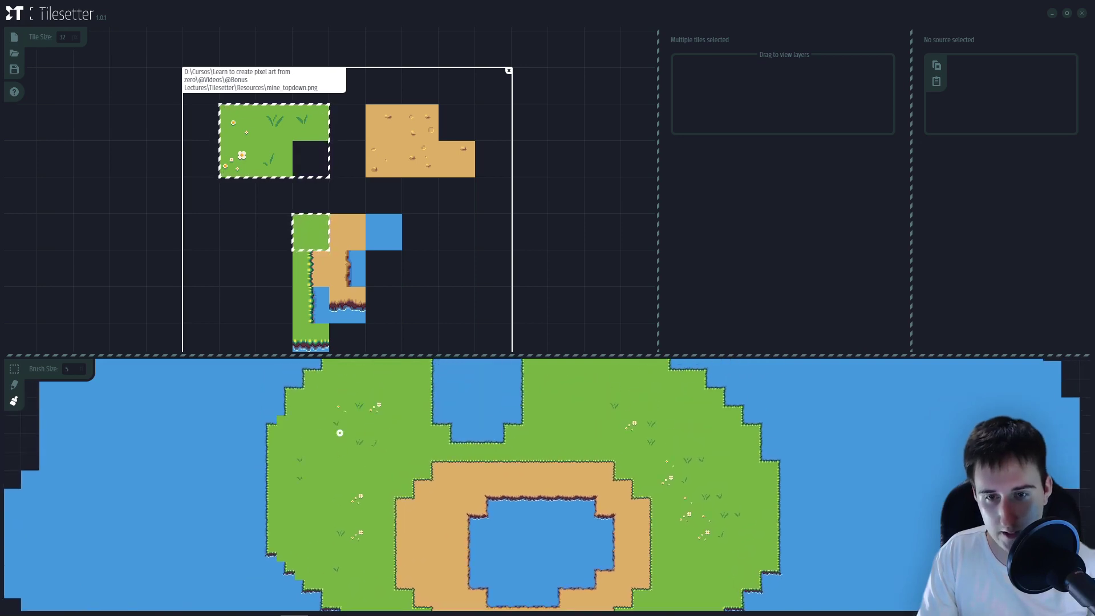
mouse_move(607, 390)
left_mouse_down()
mouse_move(586, 428)
mouse_move(622, 434)
left_mouse_up()
key("ctrl+z")
left_click_drag(531, 437, 546, 421)
- Set the brush size to 1 and select only the large-flower tile in the imported image
left_click(68, 369)
type("1")
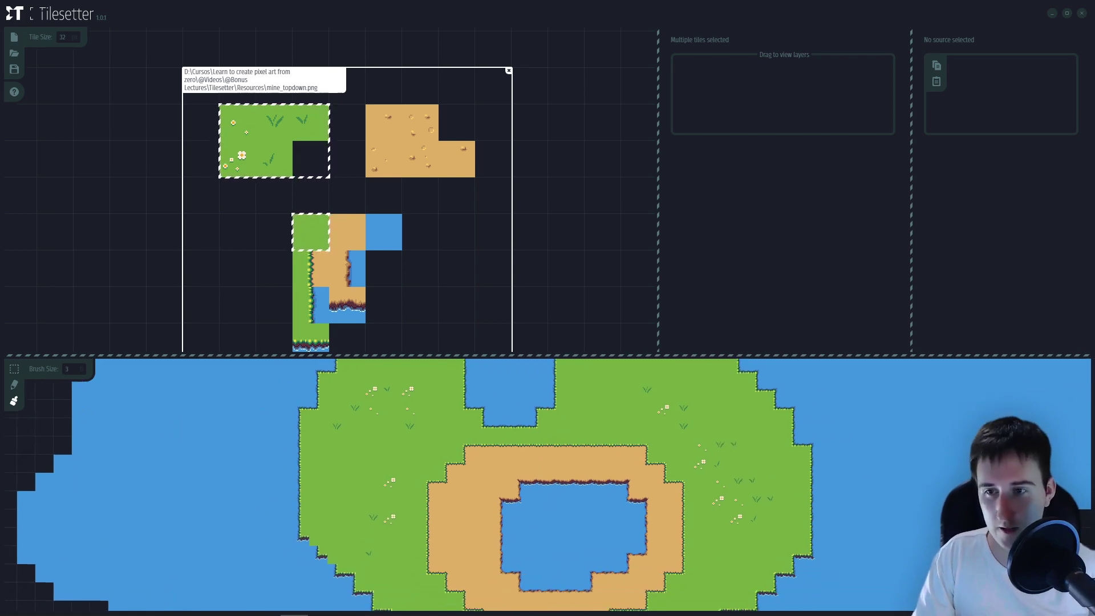
left_click_drag(472, 491, 443, 469)
left_click(254, 189)
left_click(264, 166)
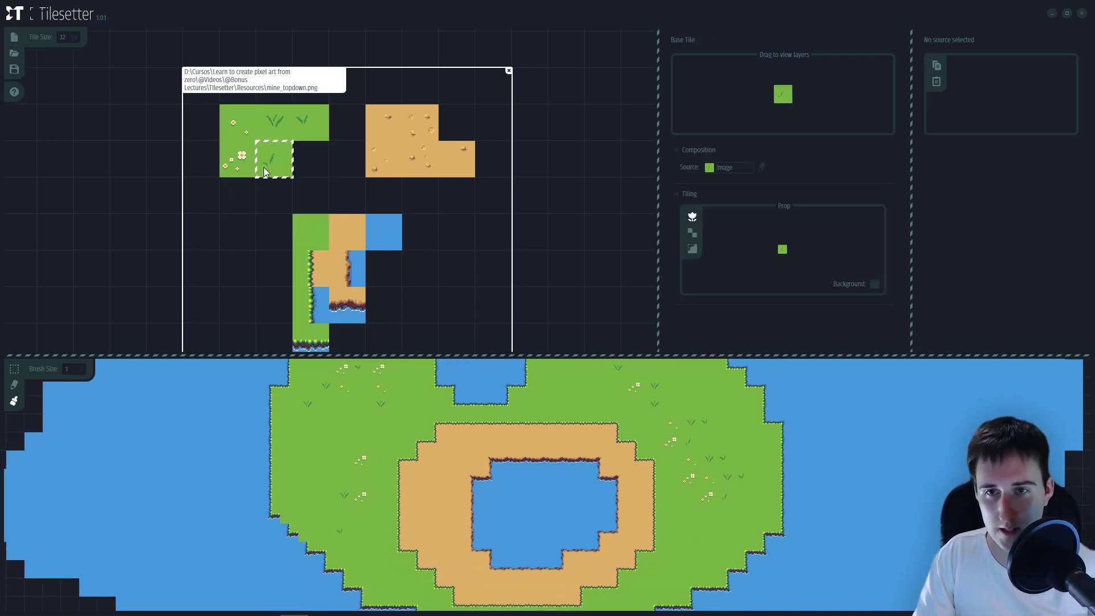
left_click(244, 166)
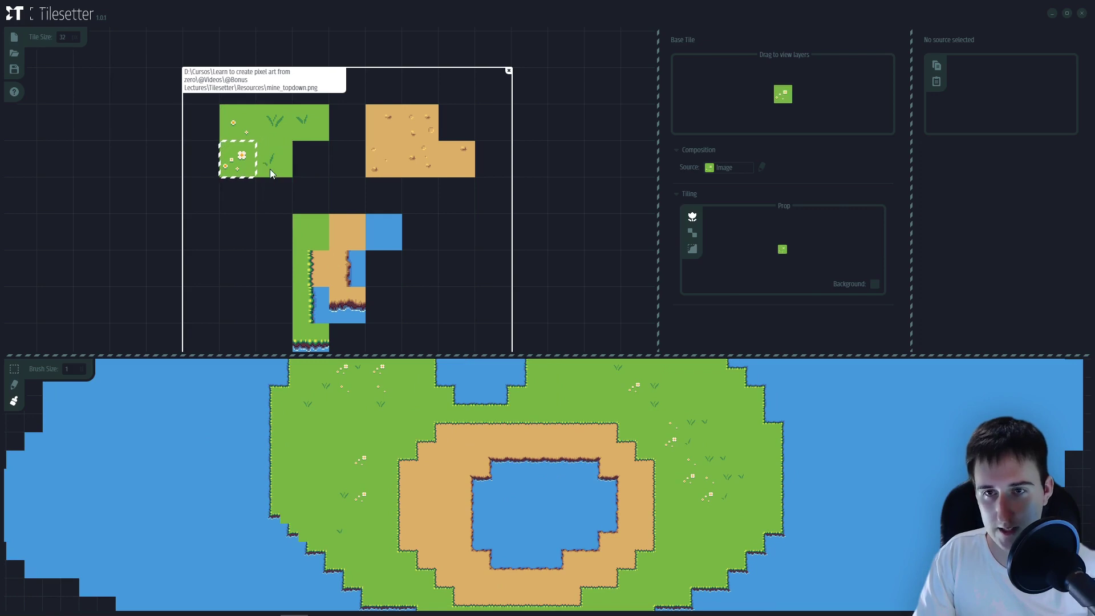
left_click(262, 165)
left_click(255, 166)
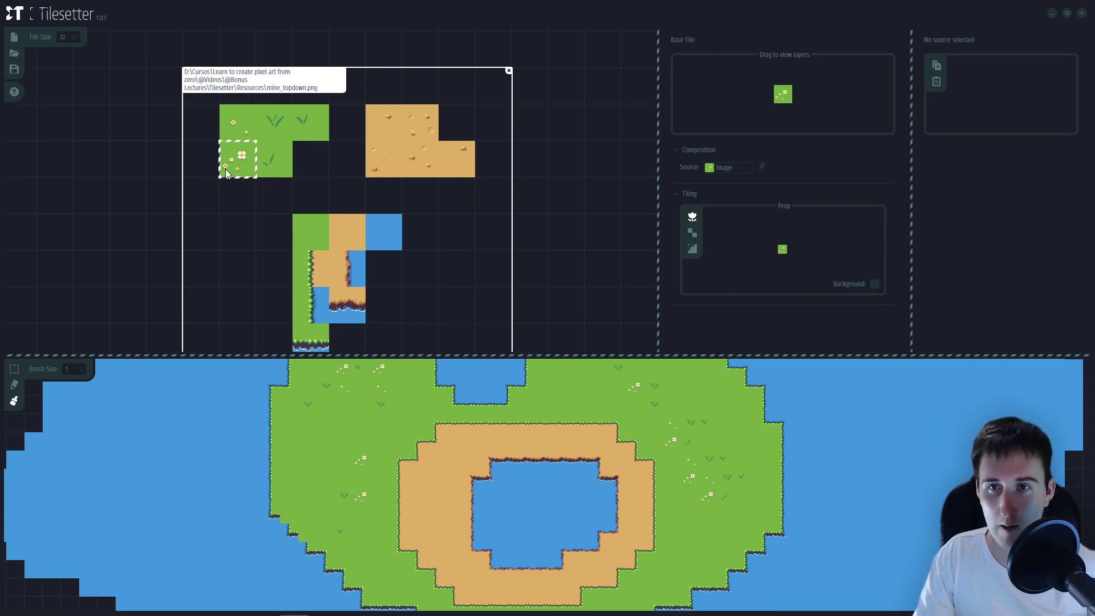
scroll(465, 451, "up", 4)
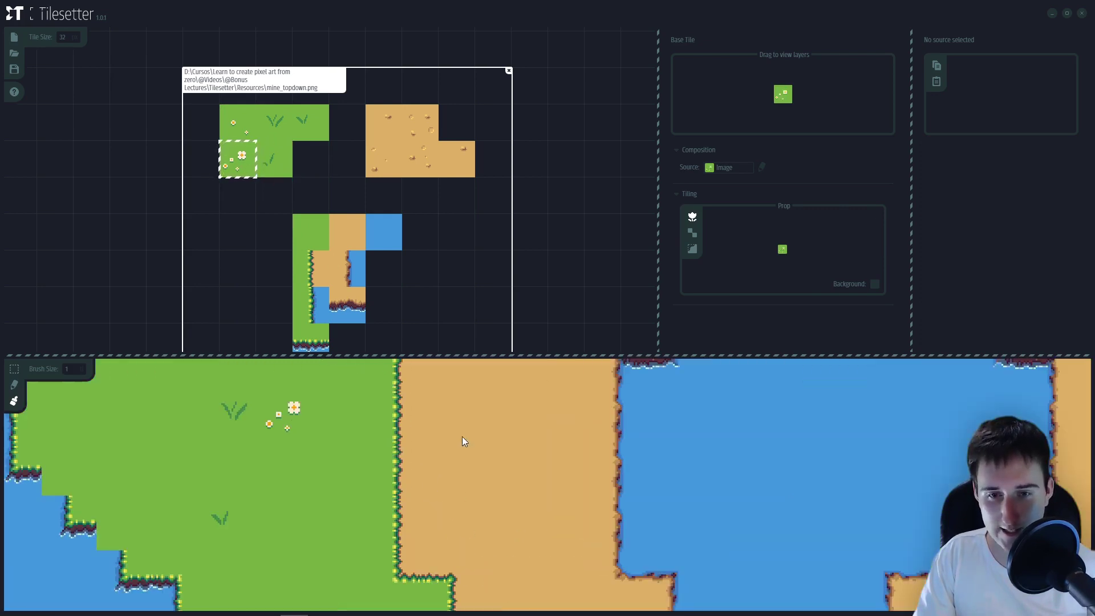
- Set the imported image's plain grass tile as the large-flower tile's Background, and test the flower tile on the sand, removing each stamp
left_click(500, 432)
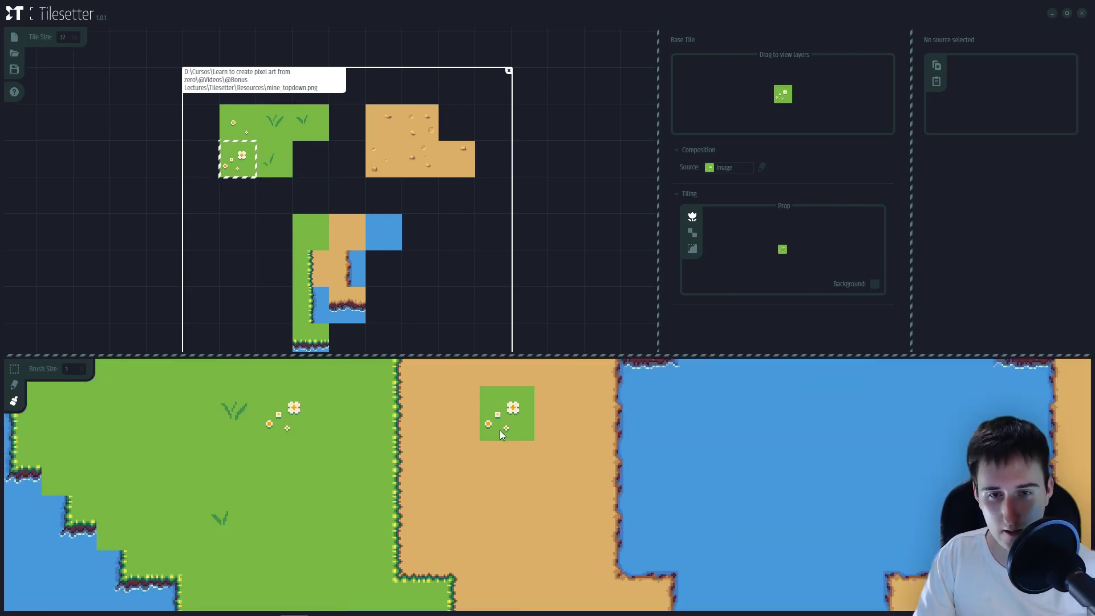
right_click(531, 436)
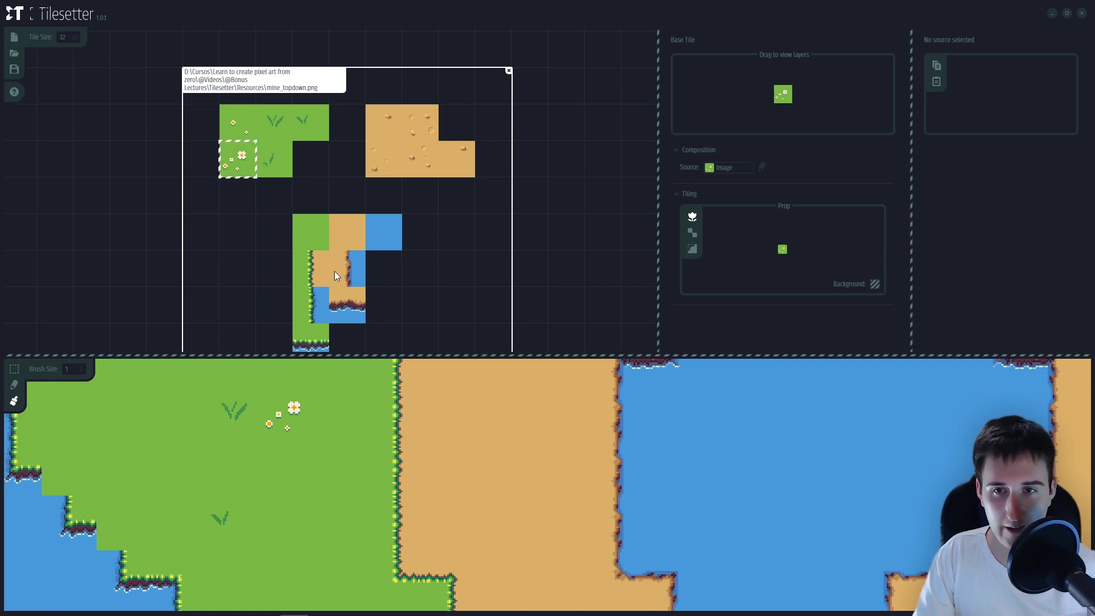
left_click(516, 446)
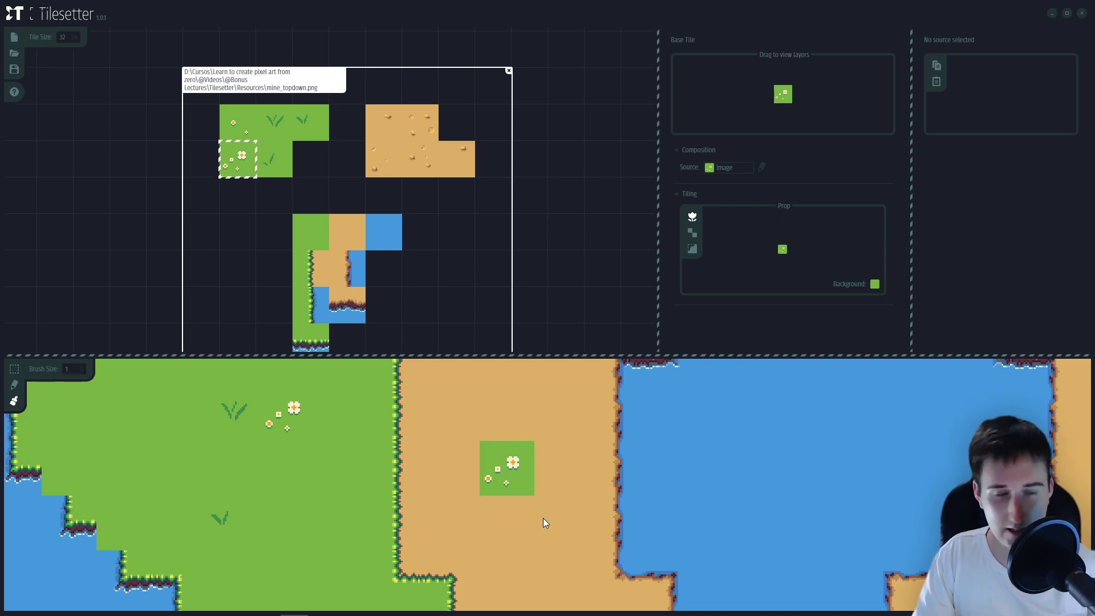
key("ctrl+z")
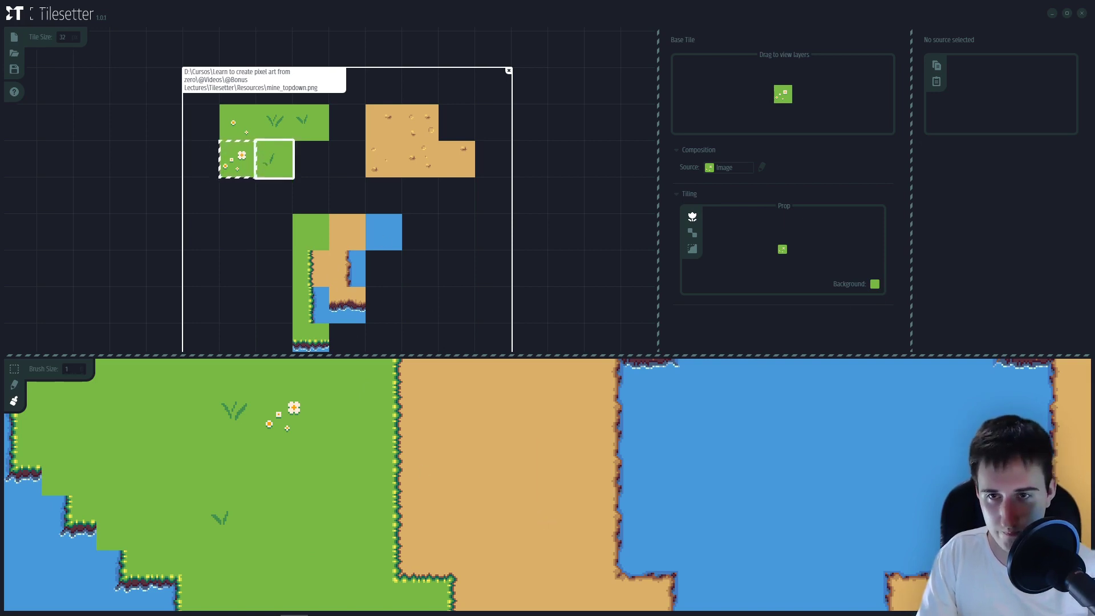
- Set the imported image's plain grass tile as the Background of the small-flower and grass-blade tiles
left_click(238, 123)
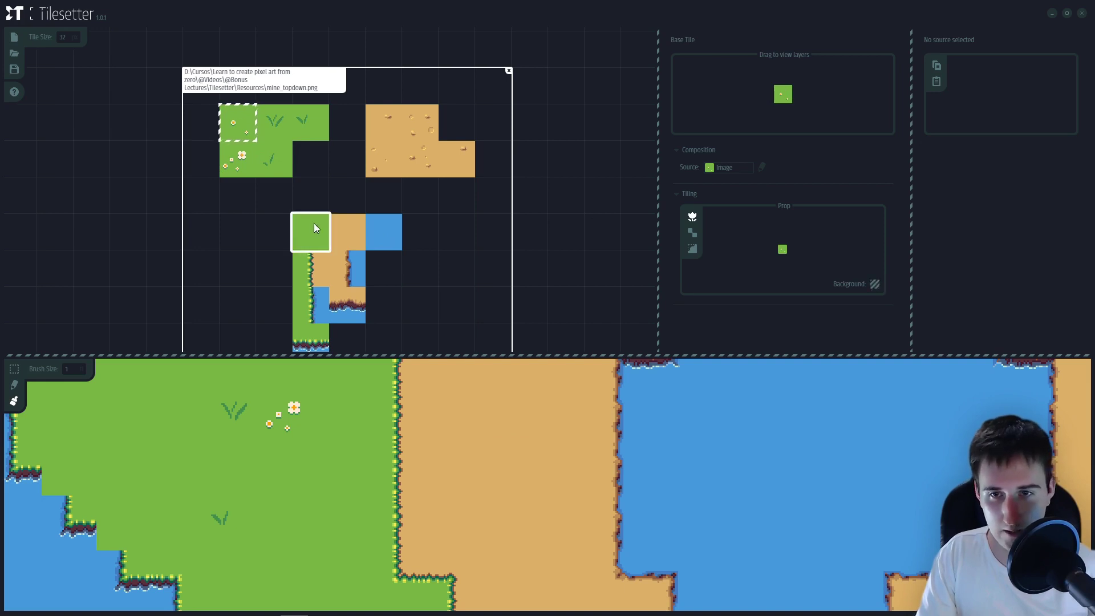
key("ctrl+z")
left_click(280, 135)
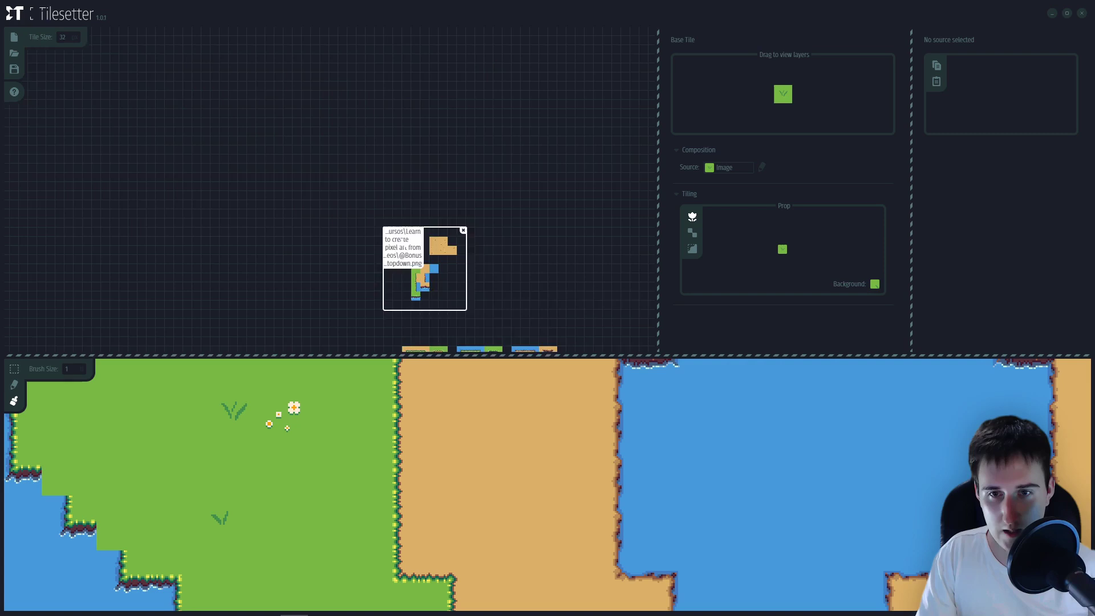
- Examine the imported image alongside the tilesets and the base-tile row beneath them
left_click_drag(401, 237, 343, 80)
scroll(387, 248, "up", 1)
left_click_drag(316, 165, 352, 213)
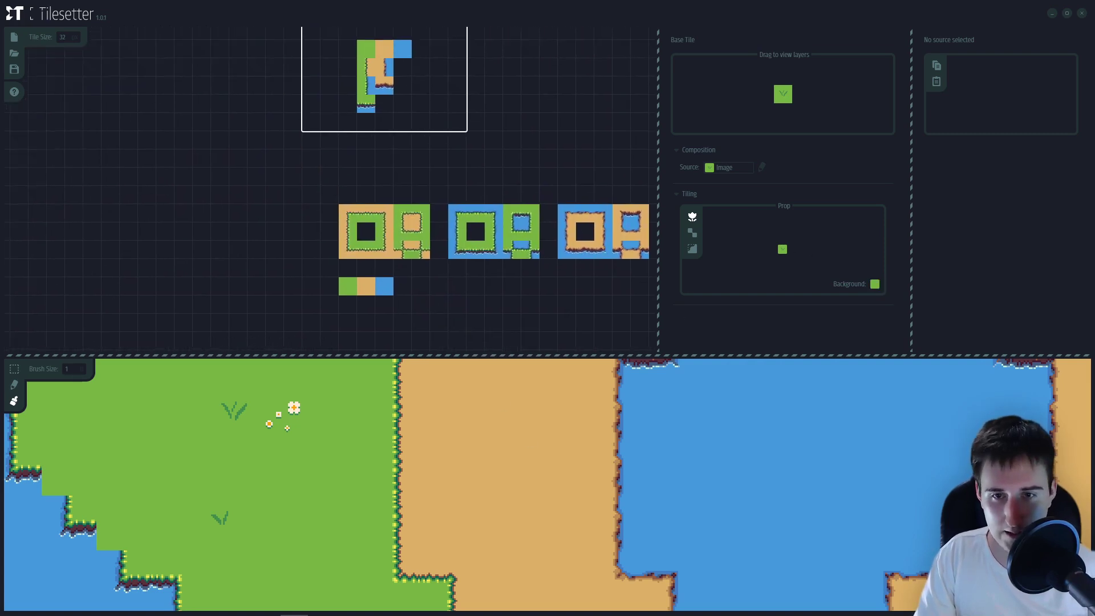
left_click(520, 424)
left_click_drag(382, 85, 401, 147)
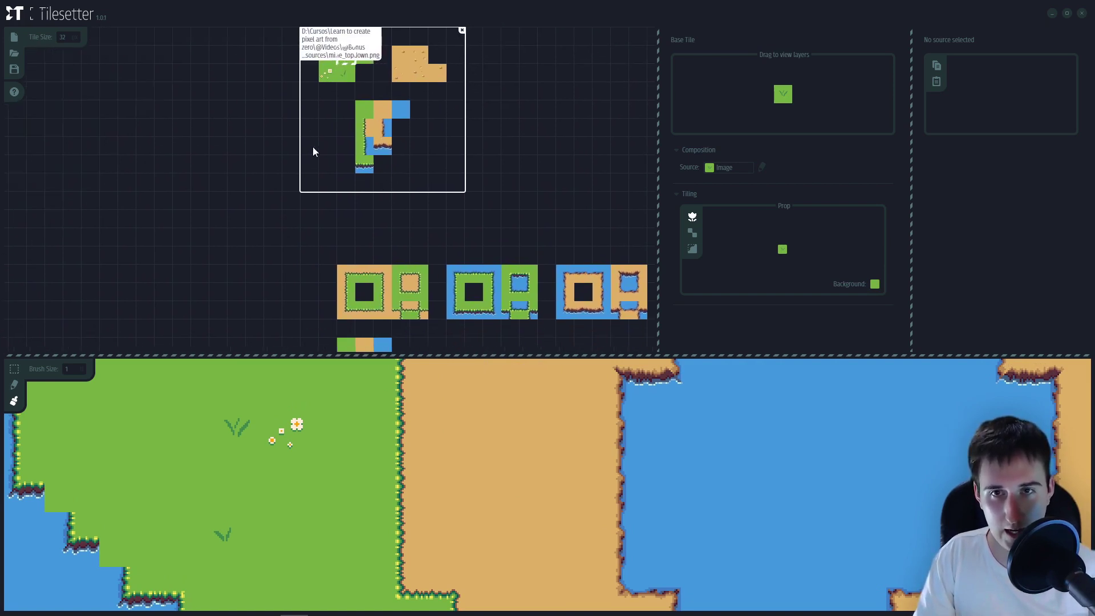
left_click_drag(445, 238, 453, 168)
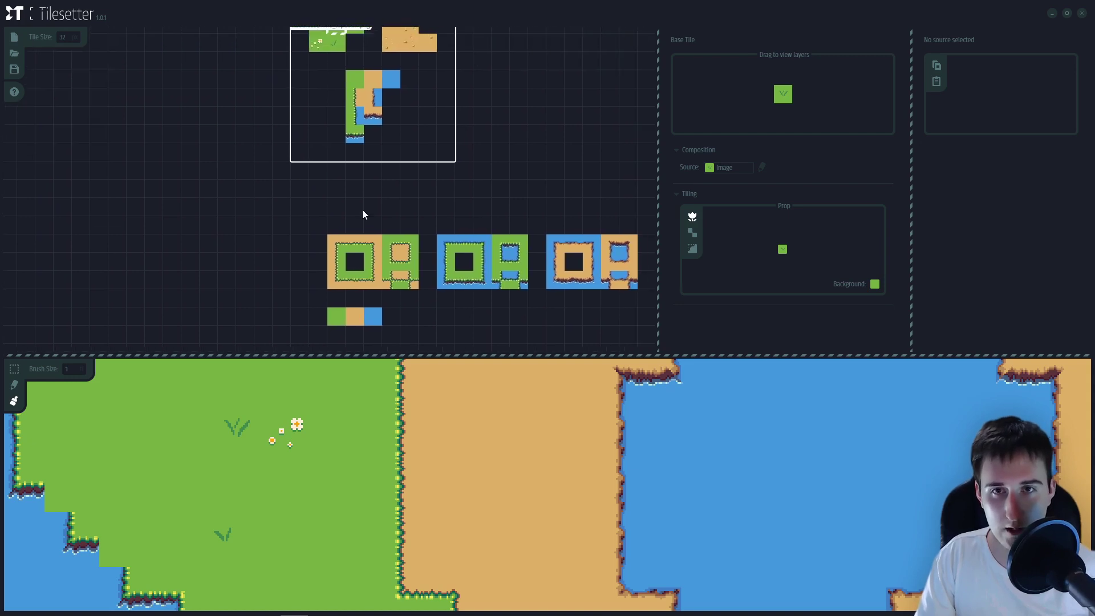
left_click(329, 43)
left_click_drag(329, 42, 338, 69)
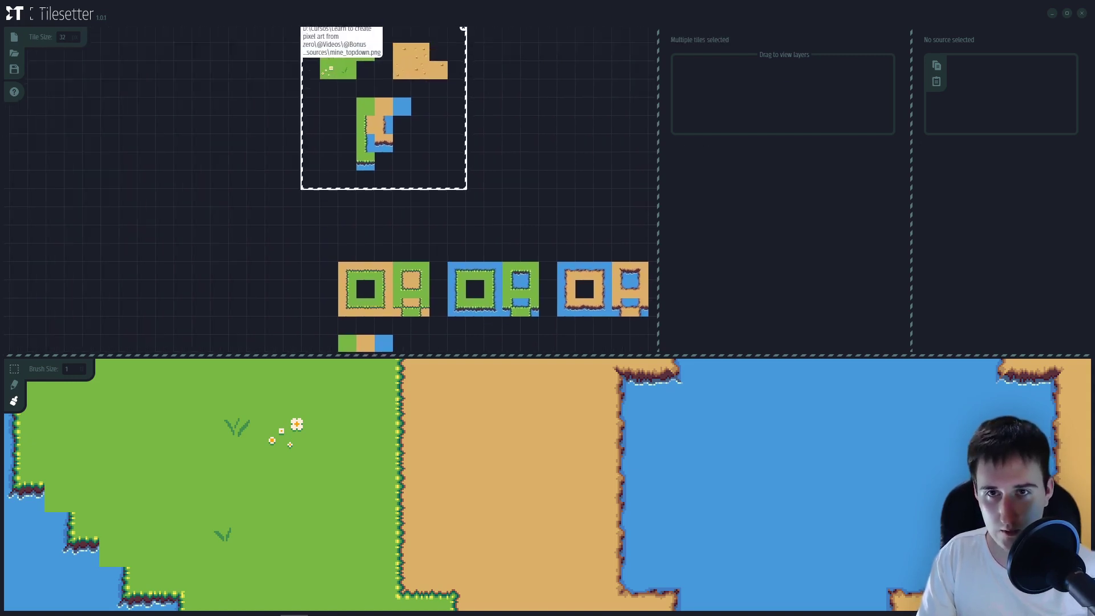
scroll(338, 69, "up", 1)
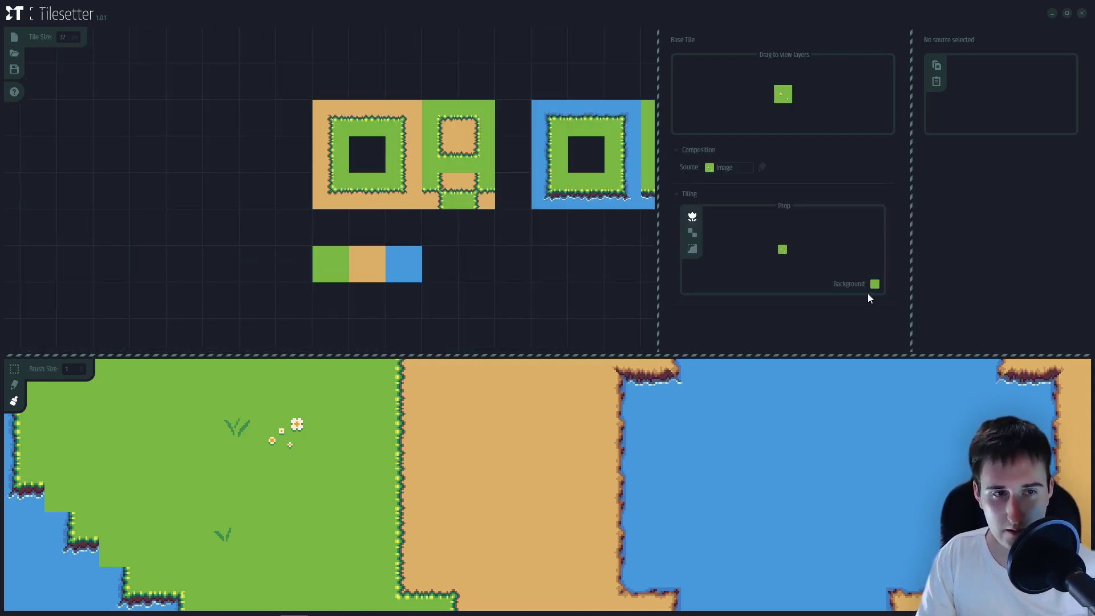
- Set the grass base tile from the row below the tilesets as the Background of the flower and grass-blade tiles
left_click_drag(386, 74, 393, 309)
left_click_drag(394, 165, 423, 279)
left_click(369, 37)
left_click_drag(416, 319, 391, 110)
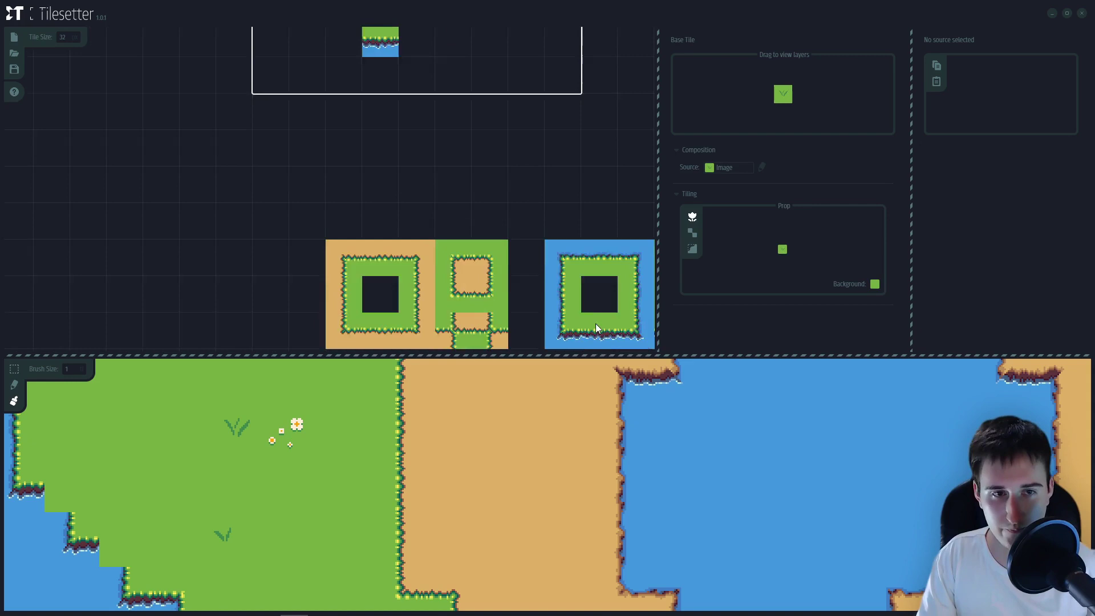
left_click_drag(597, 329, 587, 144)
left_click(875, 284)
left_click(345, 225)
scroll(389, 171, "down", 1)
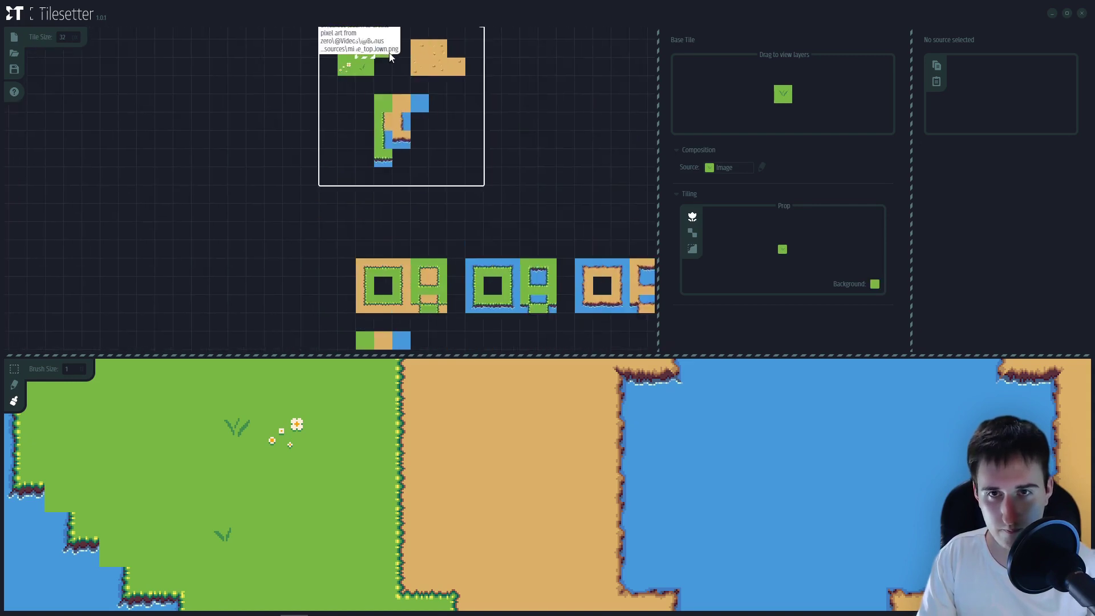
left_click(875, 284)
- Paint a patch of large-flower tiles on the sand beside the lake and undo the surplus strokes
mouse_move(516, 460)
left_mouse_down()
mouse_move(515, 424)
mouse_move(537, 444)
mouse_move(542, 508)
mouse_move(519, 504)
mouse_move(544, 466)
mouse_move(611, 475)
mouse_move(641, 493)
mouse_move(731, 489)
mouse_move(778, 450)
mouse_move(690, 422)
mouse_move(628, 423)
left_mouse_up()
key("ctrl+z")
key("ctrl+z")
key("ctrl+z")
key("ctrl+z")
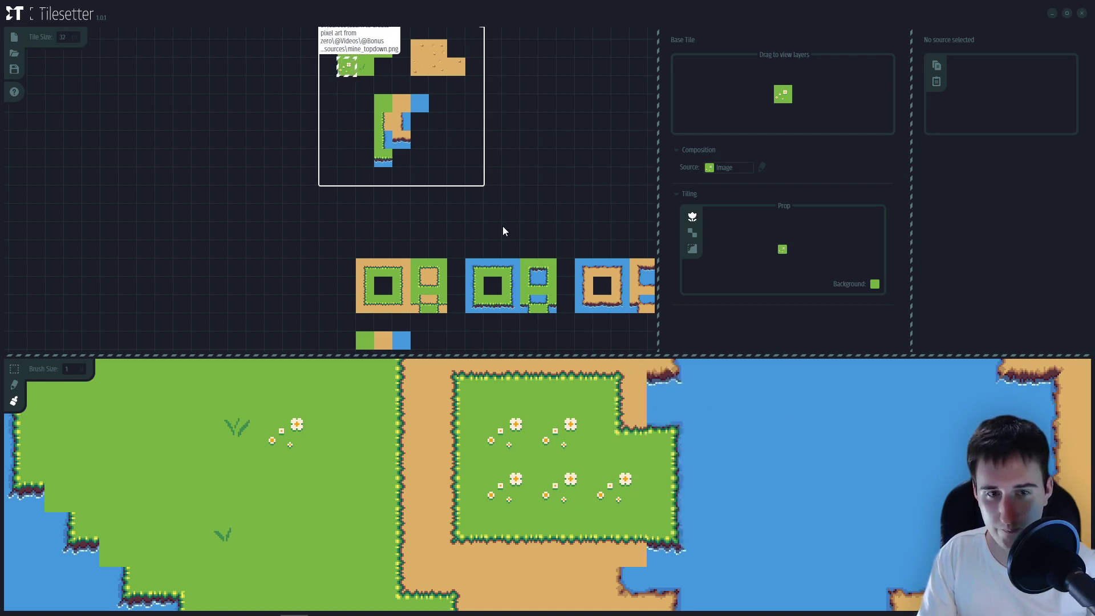
- Set the sand base tile from the row below the tilesets as the Background of the pebbled sand tiles
left_click_drag(501, 236, 489, 221)
left_click(407, 41)
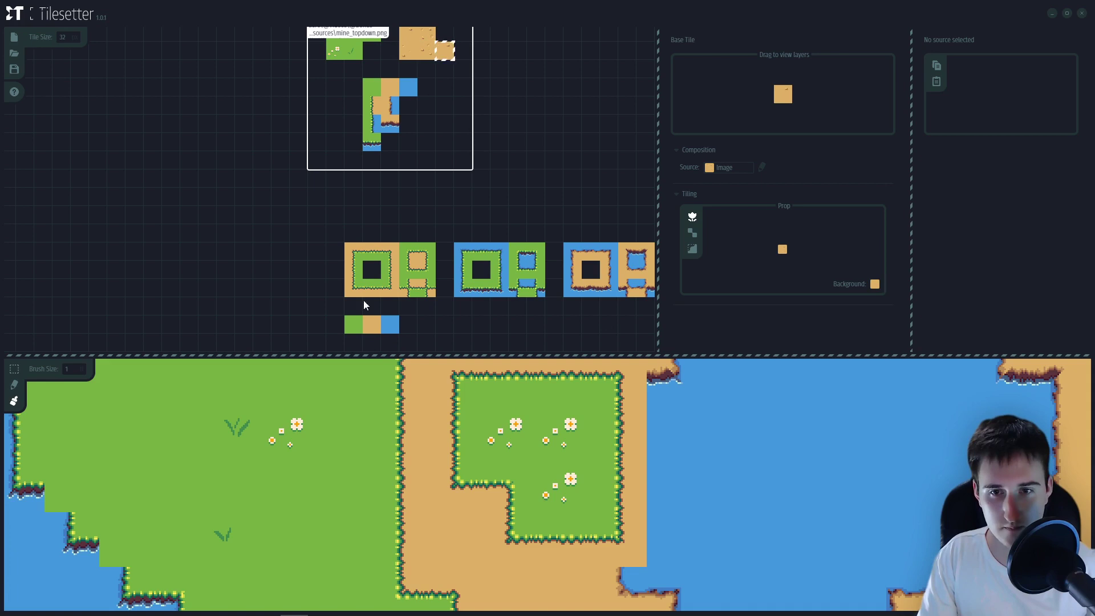
left_click_drag(365, 305, 366, 319)
- Paint a patch of pebbled sand tiles on the grass west of the sand area, undoing the last stroke
left_click_drag(406, 45, 461, 65)
left_click_drag(291, 376, 237, 431)
mouse_move(268, 411)
left_mouse_down()
mouse_move(350, 464)
mouse_move(342, 415)
mouse_move(373, 485)
left_mouse_up()
key("ctrl+z")
left_click(426, 65)
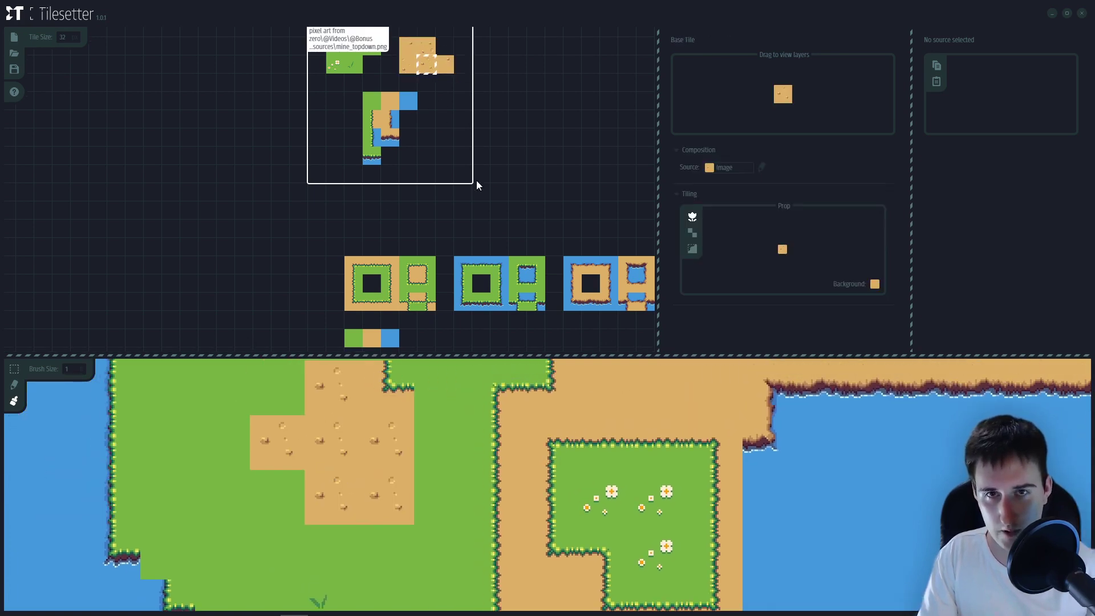
- Paint the single-pebble sand tile over the western part of the pebbled patch on the grass, undoing the surplus strokes
left_click_drag(477, 182, 489, 172)
left_click(384, 329)
left_click(421, 58)
left_click(440, 39)
left_click(421, 39)
left_click_drag(336, 445, 296, 440)
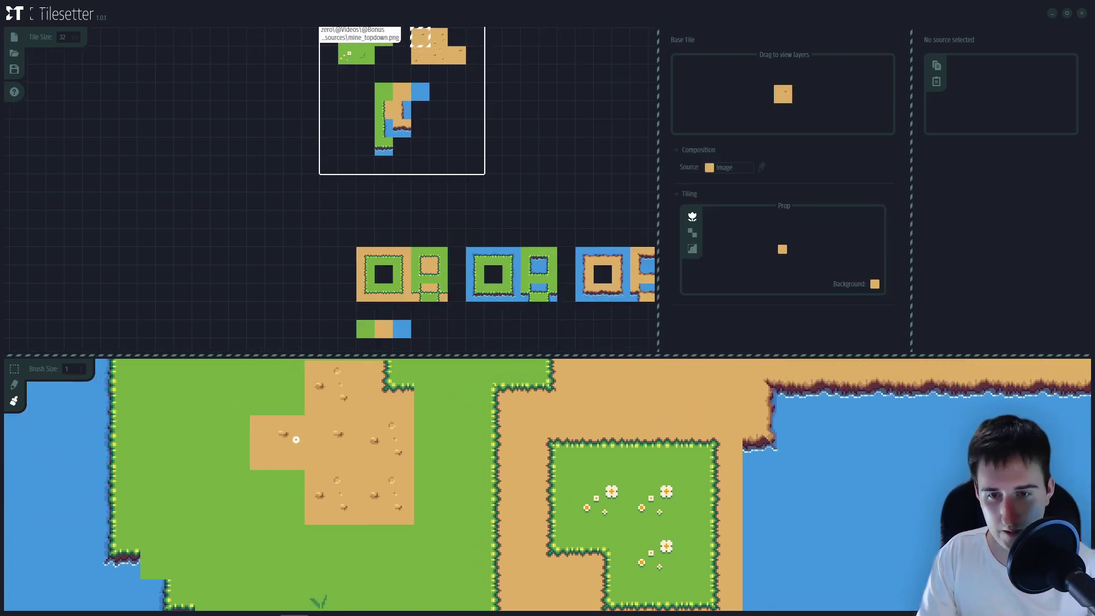
key("ctrl+z")
key("ctrl+z")
key("ctrl+z")
key("ctrl+z")
key("ctrl+z")
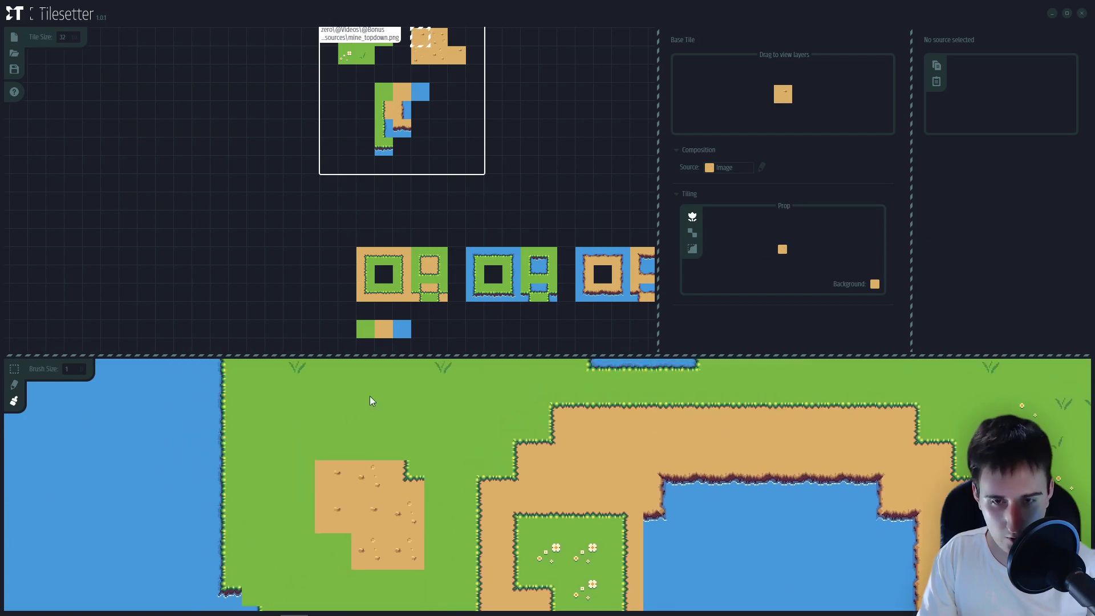
- Paint a single-pebble sand tile on the grass north of the western patch and undo it
mouse_move(370, 401)
left_mouse_down()
mouse_move(430, 406)
mouse_move(389, 450)
mouse_move(345, 464)
mouse_move(404, 466)
left_mouse_up()
key("ctrl+z")
key("ctrl+z")
key("ctrl+z")
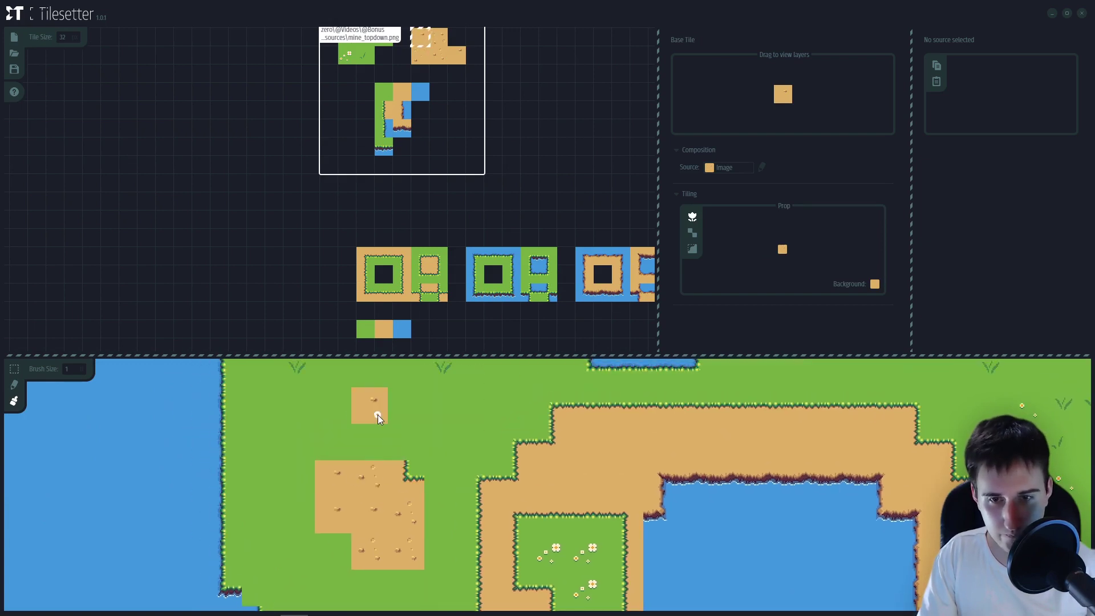
- Reassign the sand base tile as the single-pebble tile's Background and paint that tile on the west and east grass and north of the lake
left_click(874, 284)
left_click(383, 329)
left_click(14, 385)
left_click_drag(406, 402, 405, 442)
mouse_move(511, 393)
left_mouse_down()
mouse_move(439, 437)
mouse_move(279, 406)
left_mouse_up()
left_click_drag(904, 417, 861, 448)
key("ctrl+z")
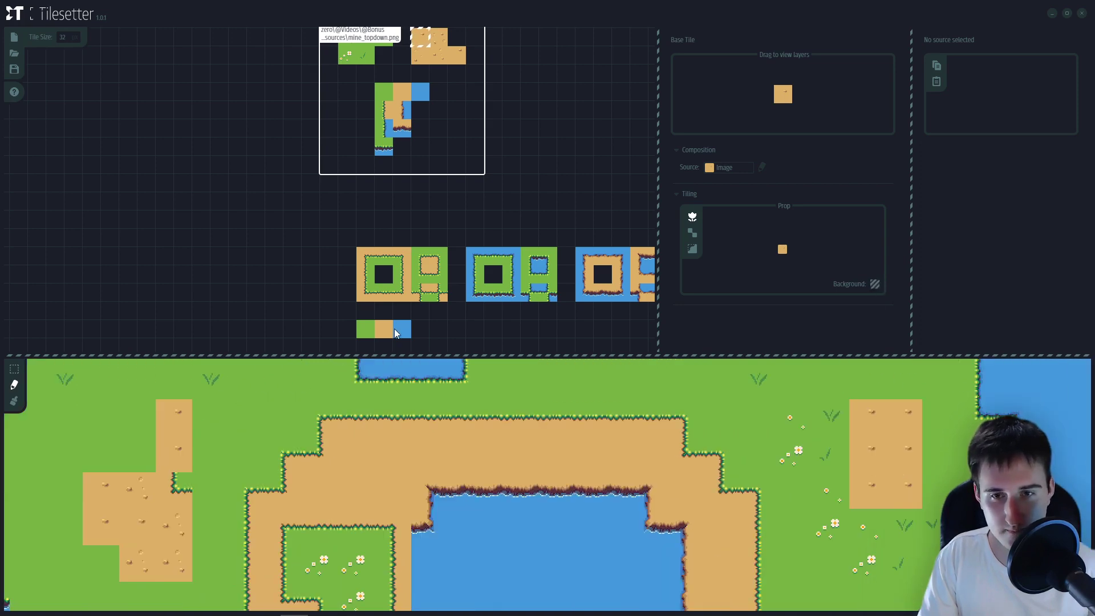
key("ctrl+z")
key("ctrl+z")
key("ctrl+z")
key("ctrl+z")
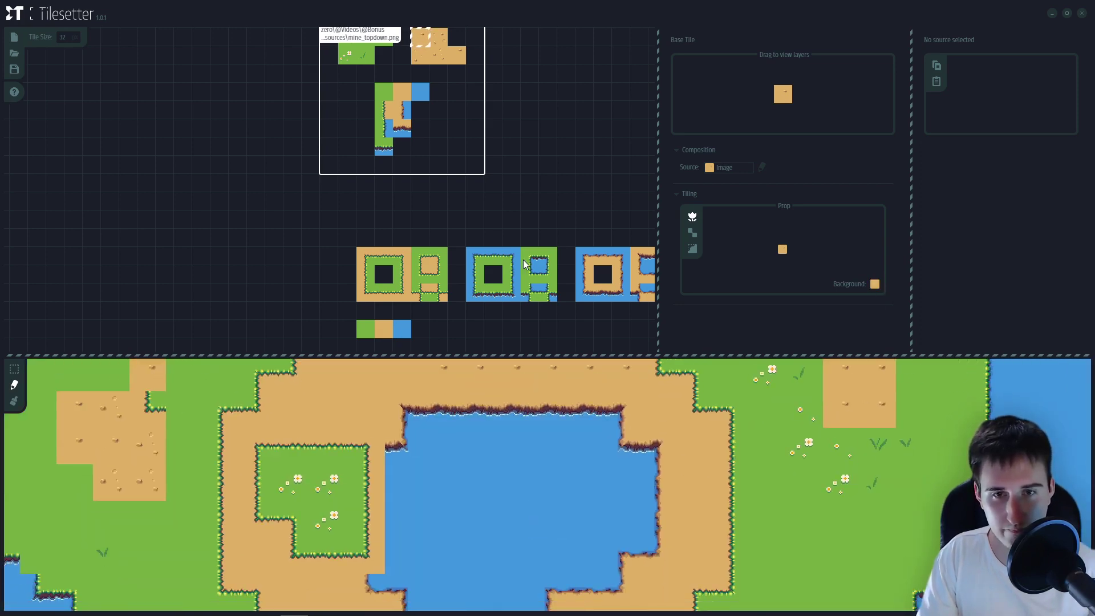
- Examine the edges of the pebbled sand patches against the grass across the island map
left_click_drag(523, 260, 538, 222)
scroll(477, 444, "down", 5)
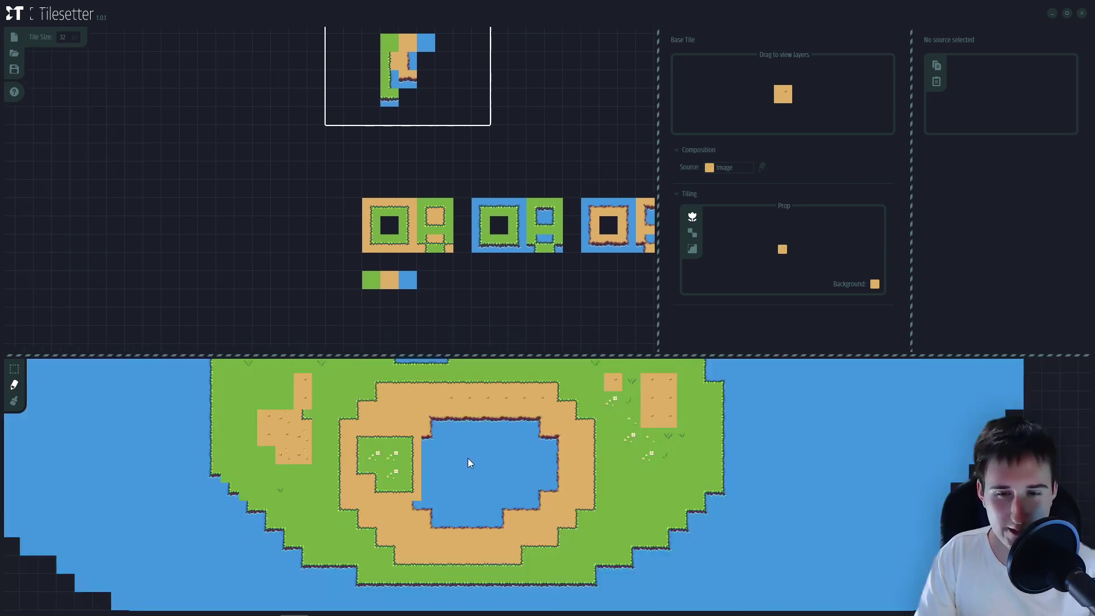
scroll(465, 459, "up", 3)
scroll(339, 482, "up", 5)
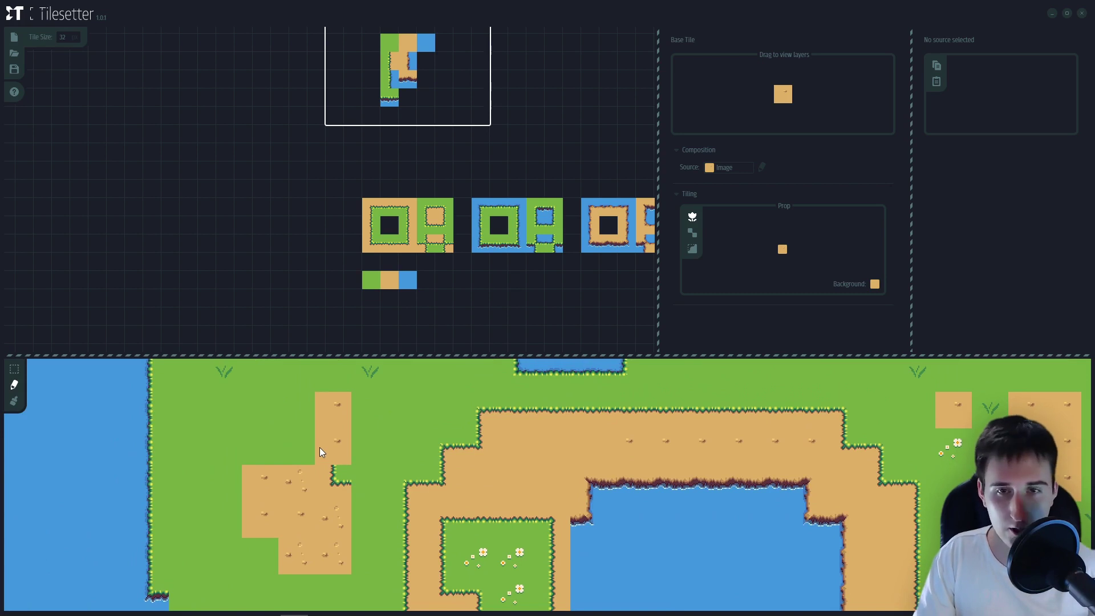
left_click_drag(319, 447, 319, 457)
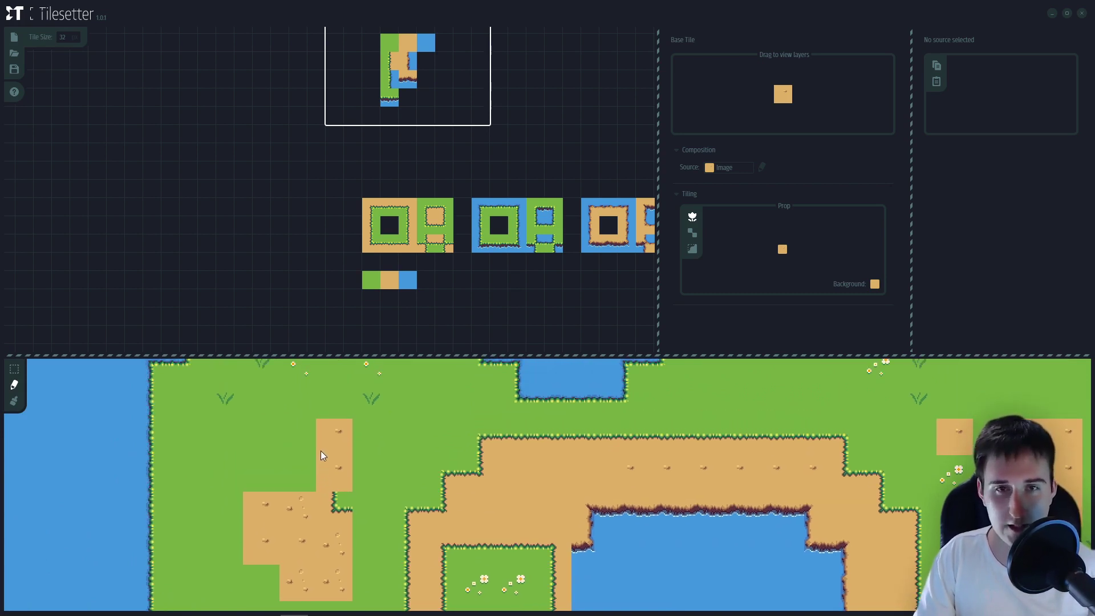
scroll(736, 516, "down", 4)
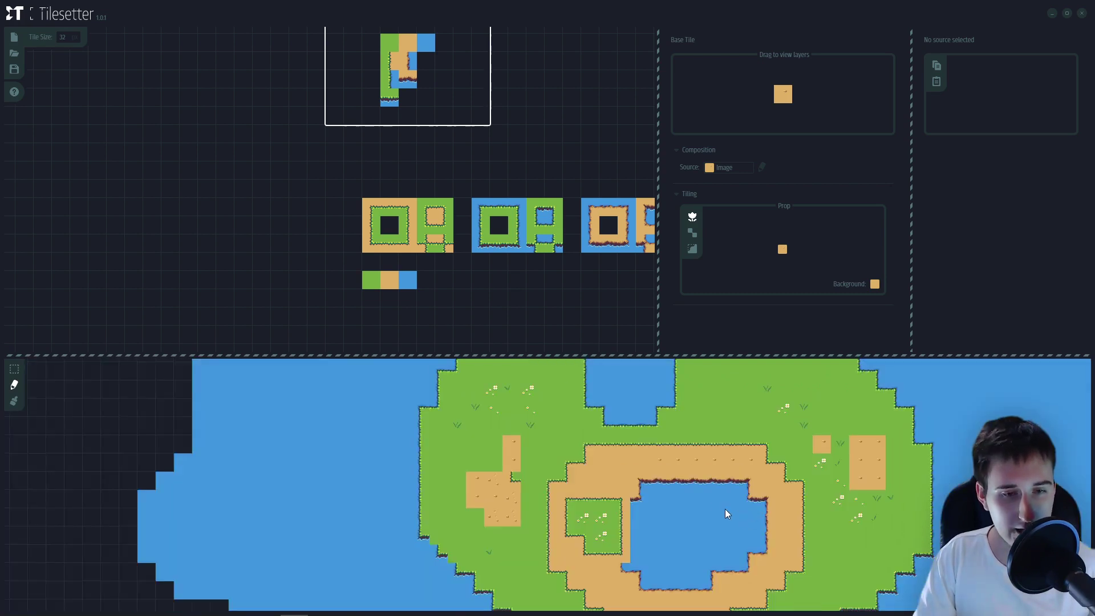
scroll(695, 500, "up", 2)
- Select the three tilesets together with the row of base tiles and start exporting them as an image
scroll(447, 227, "up", 4)
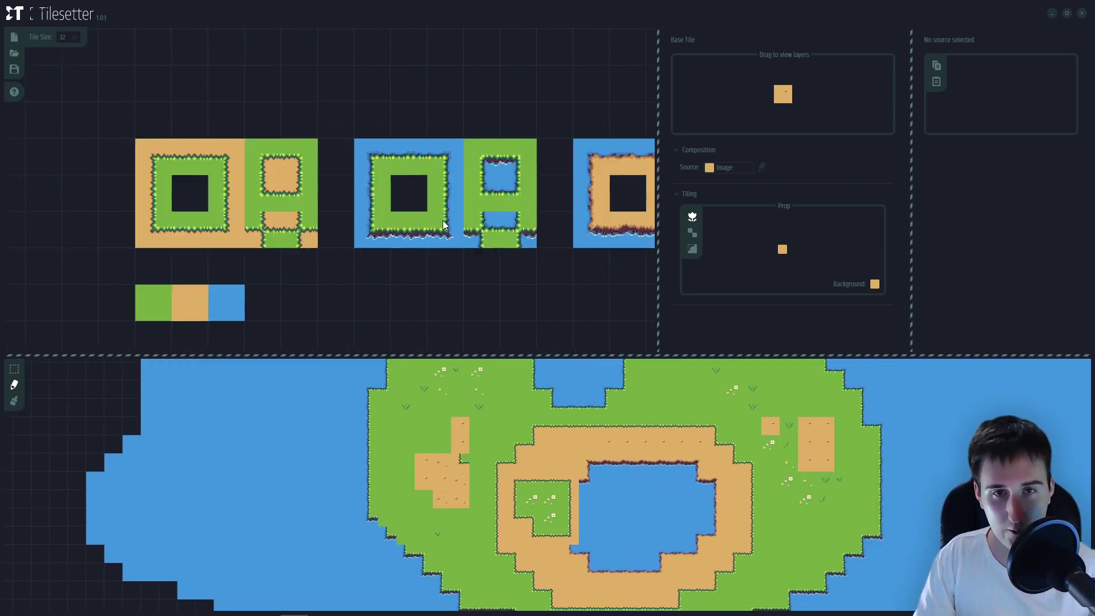
left_click_drag(403, 201, 356, 211)
left_click_drag(32, 136, 591, 284)
right_click(428, 212)
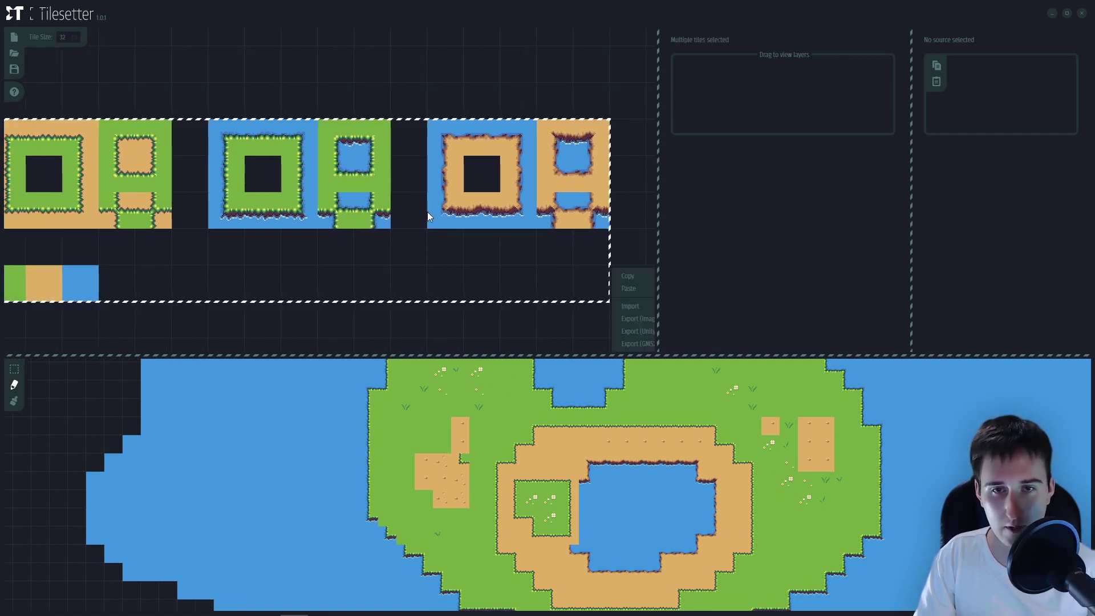
left_click(627, 320)
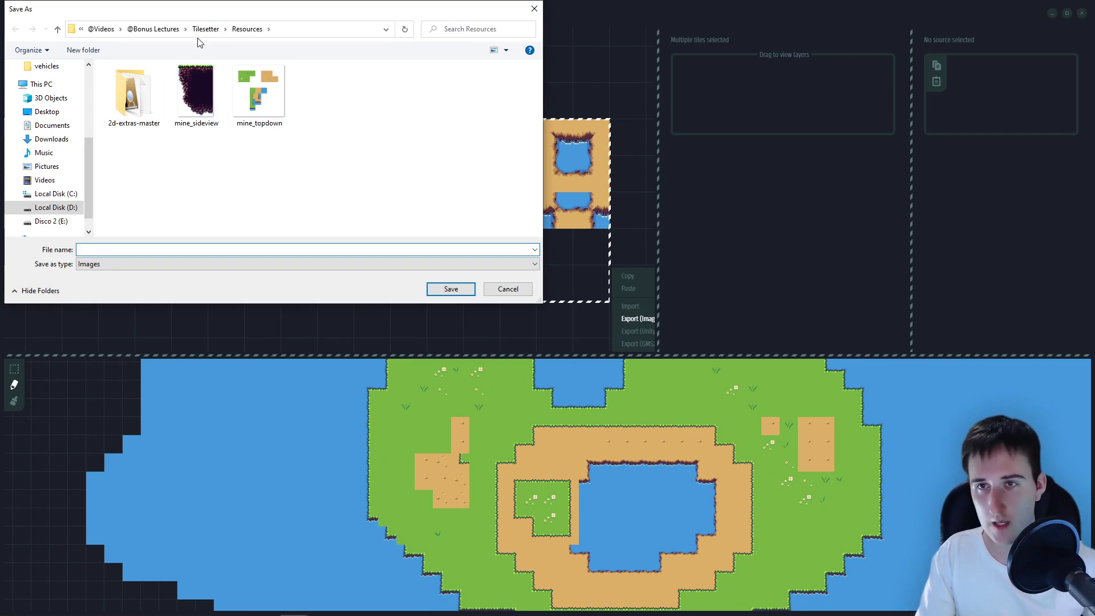
- Save the exported image as tileset_topdown in the _projects folder inside Tilesetter
double_click(203, 33)
left_click(14, 29)
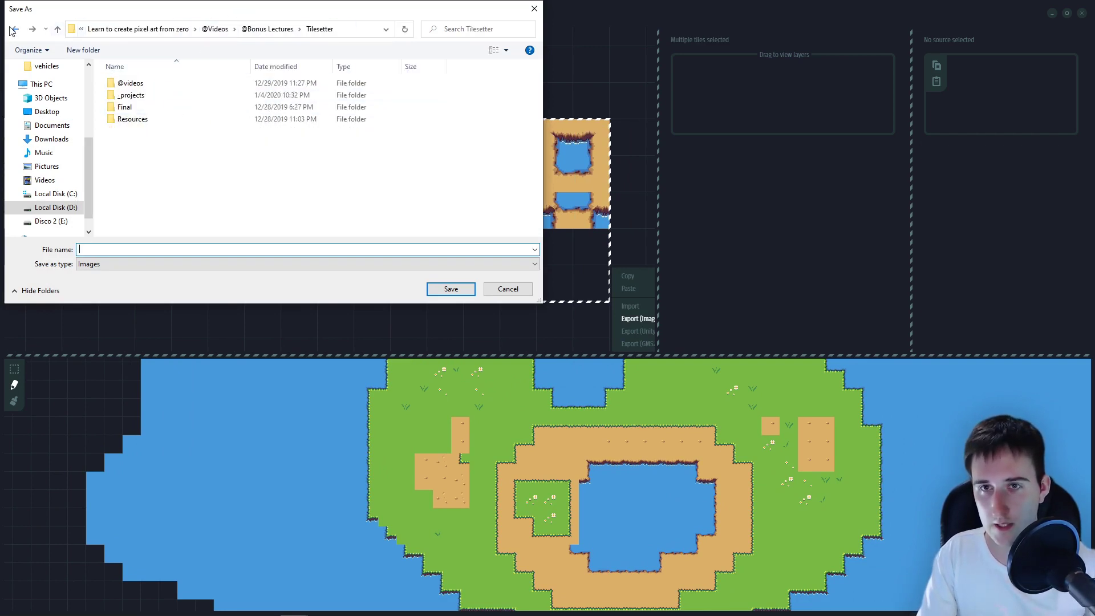
left_click(145, 98)
double_click(144, 98)
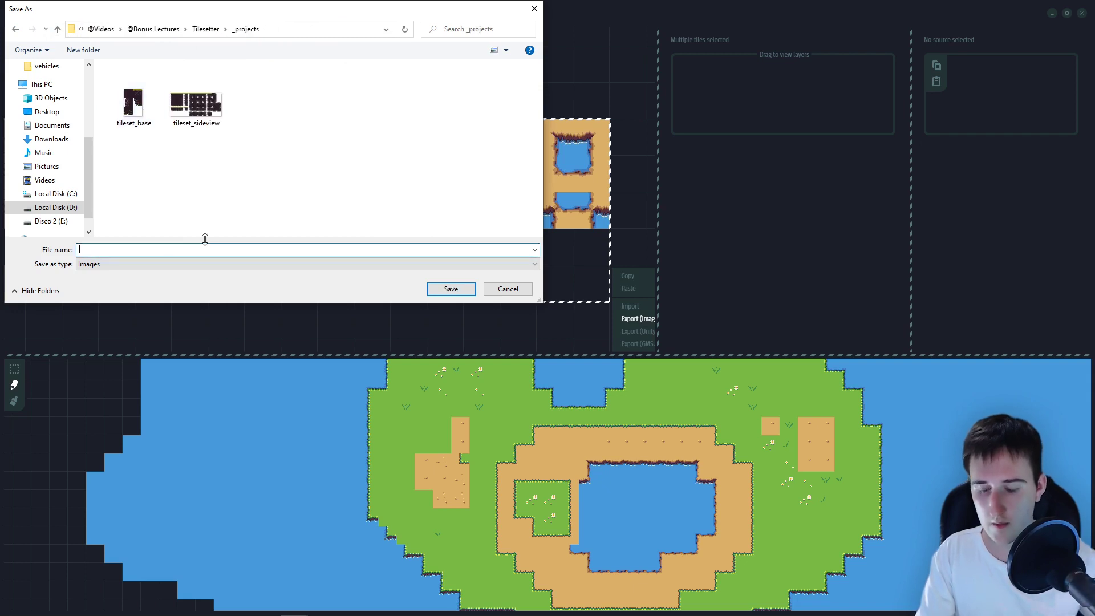
type("tileset_topdown")
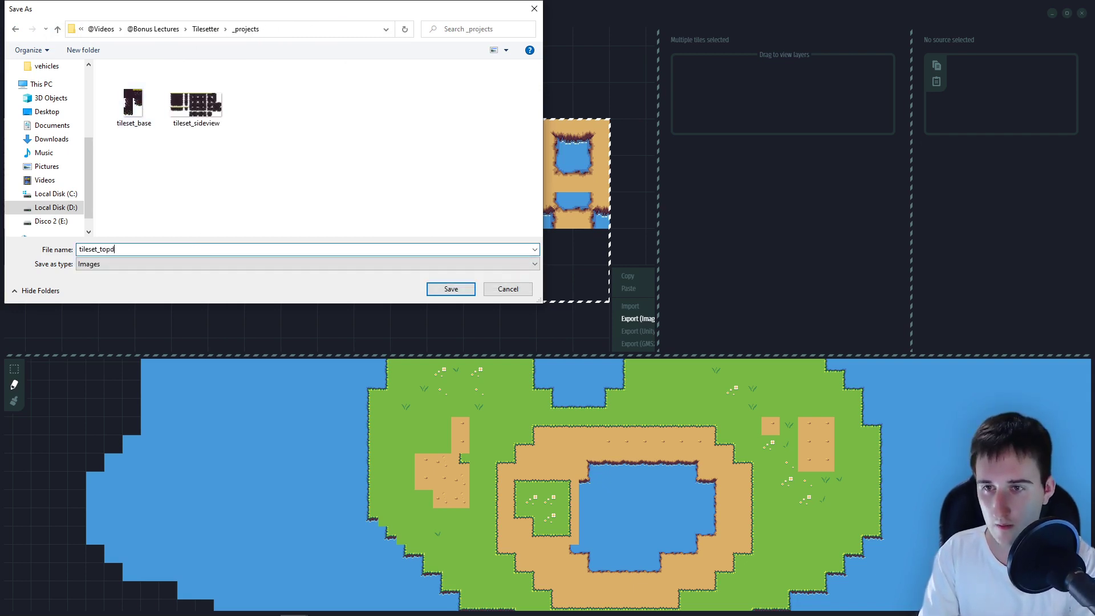
key("Return")
scroll(372, 226, "down", 3)
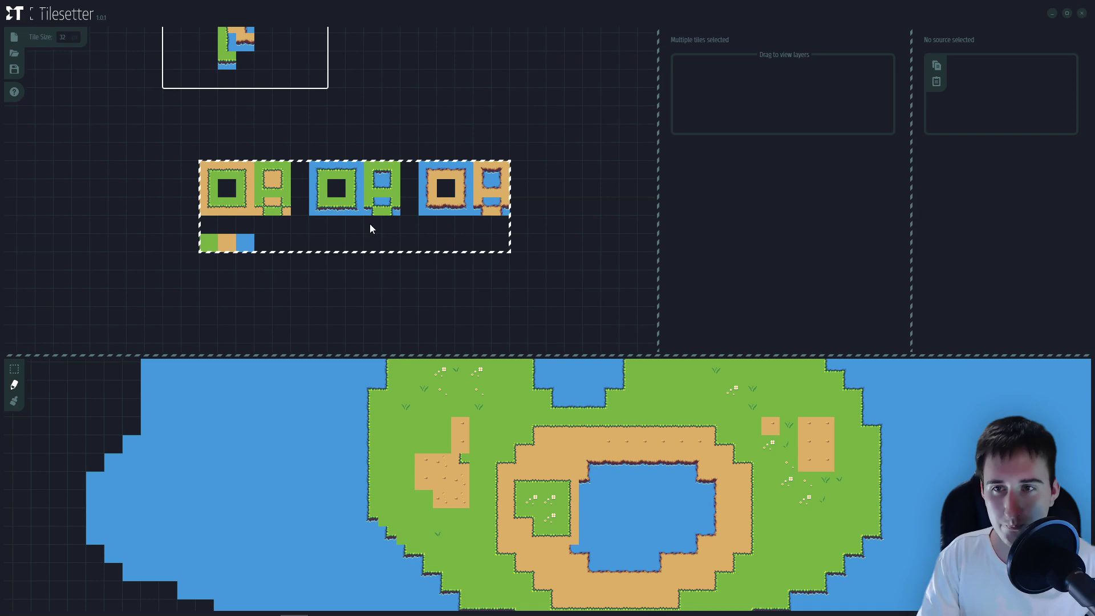
left_click(301, 272)
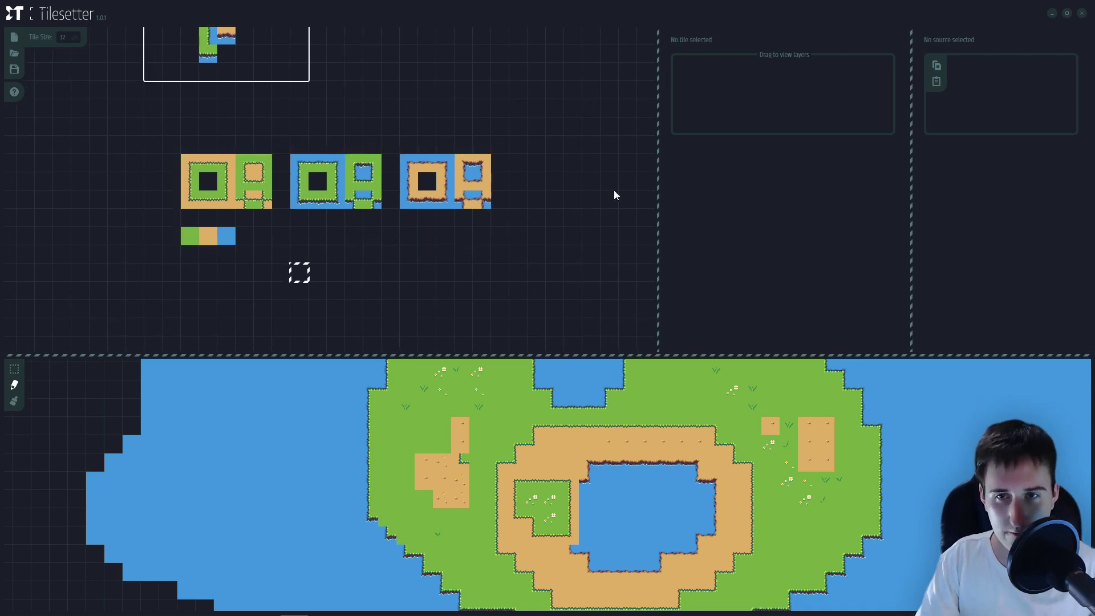
scroll(463, 209, "up", 3)
left_click_drag(467, 205, 496, 201)
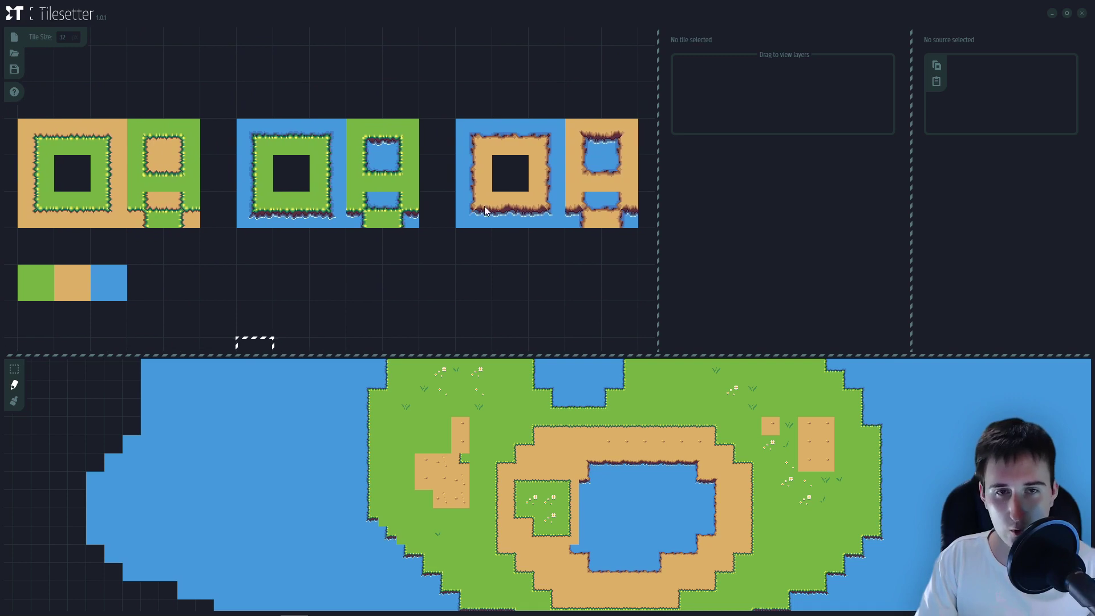